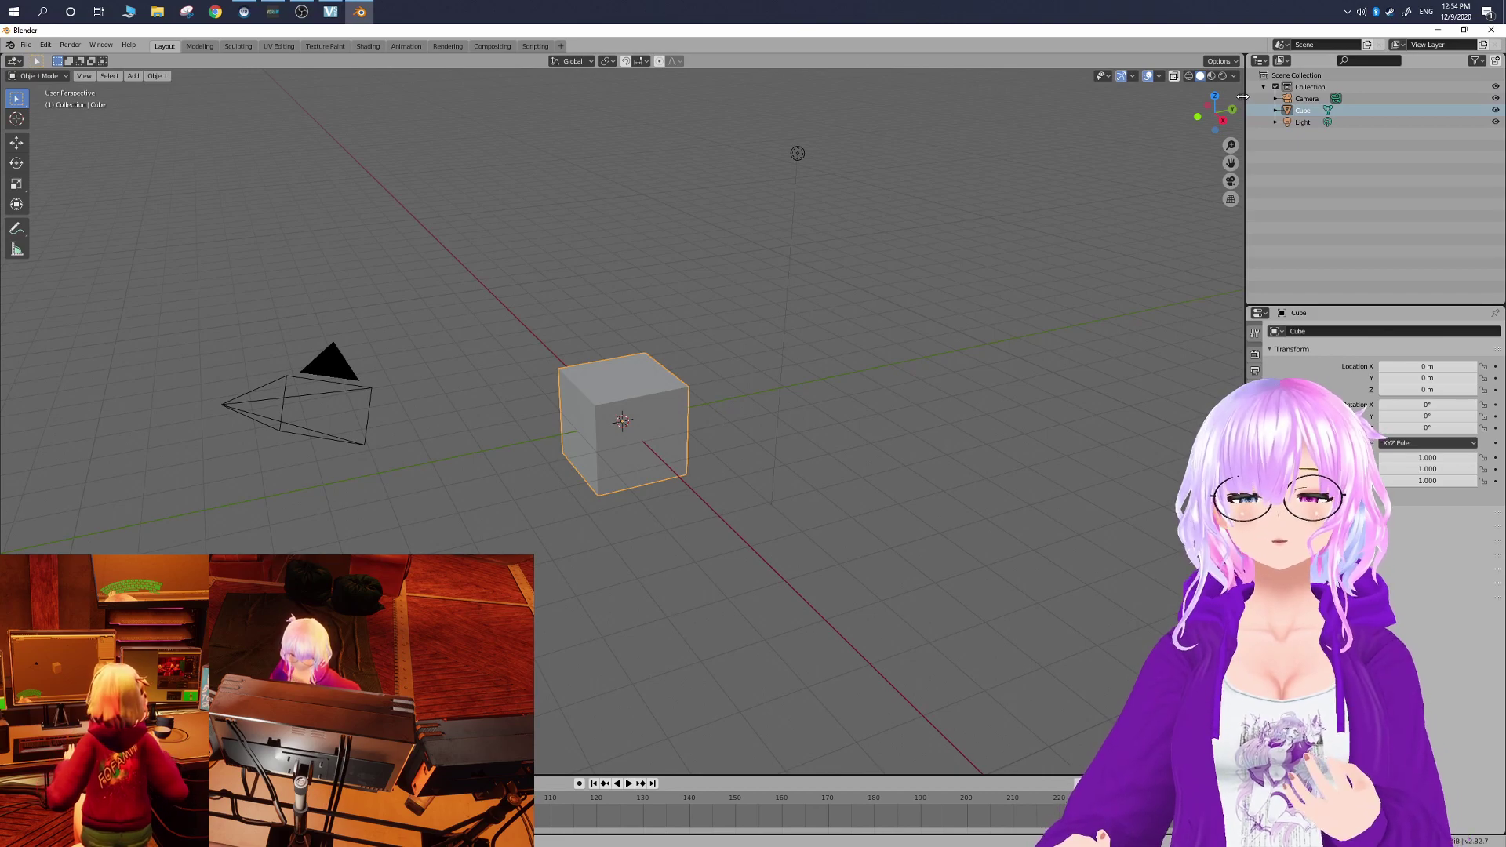
- Show the 3D viewport's sidebar and display the CATS plugin tools
key(n)
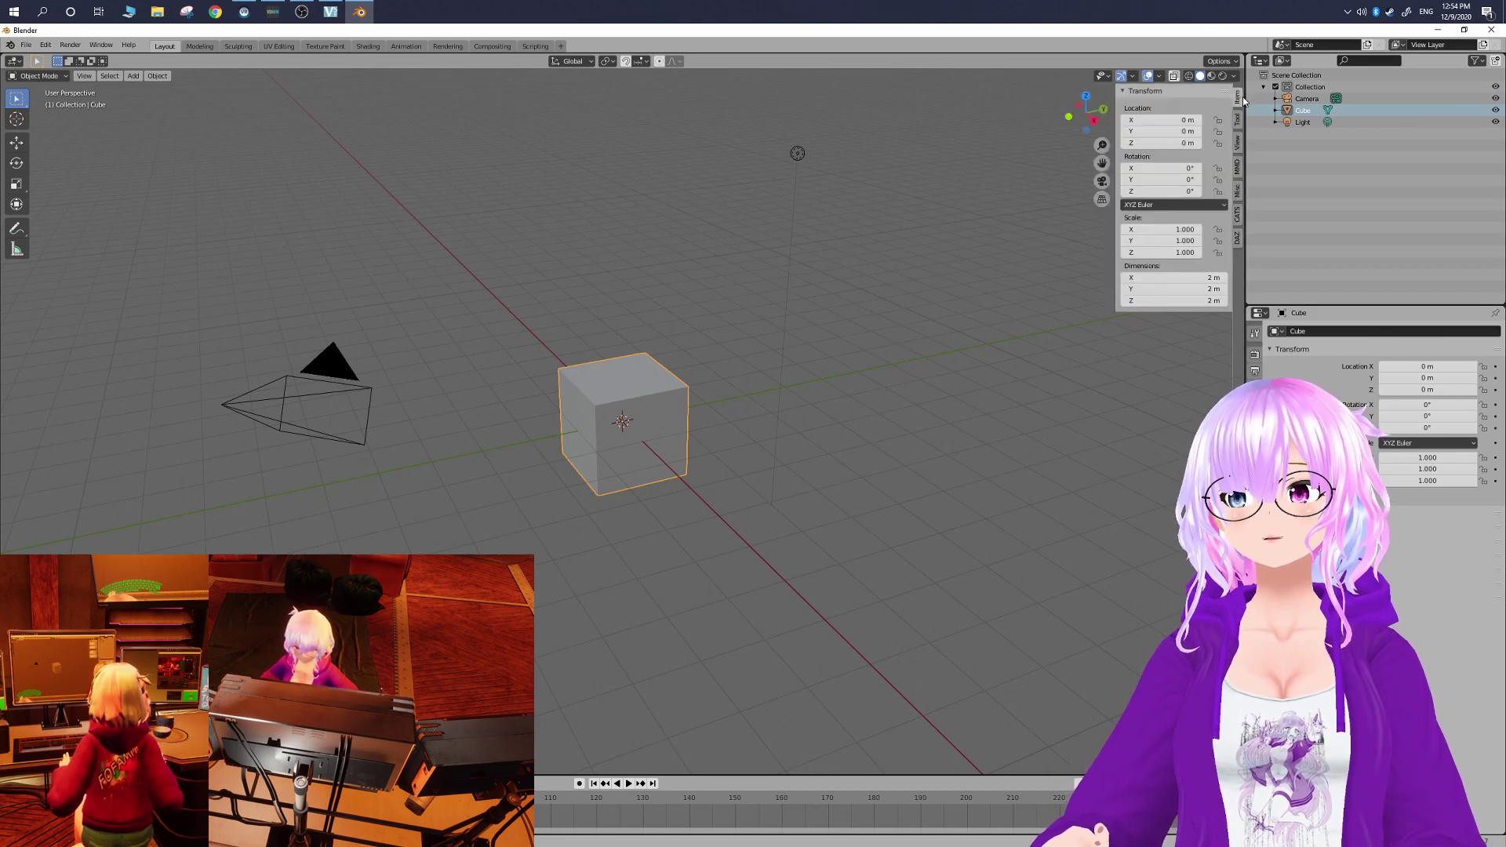
click(1238, 218)
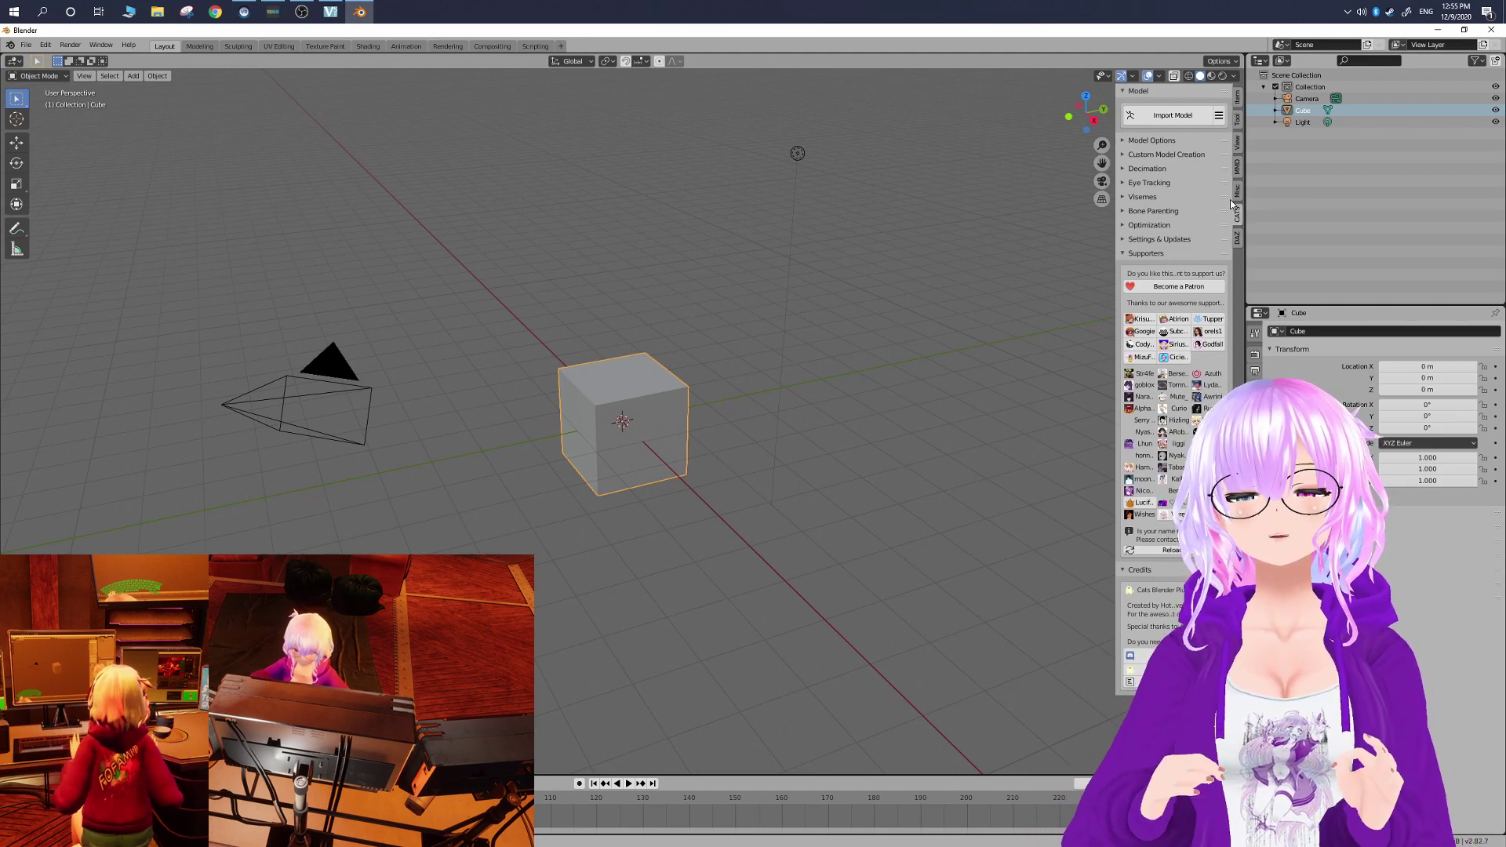
middle_drag(633, 247, 736, 237)
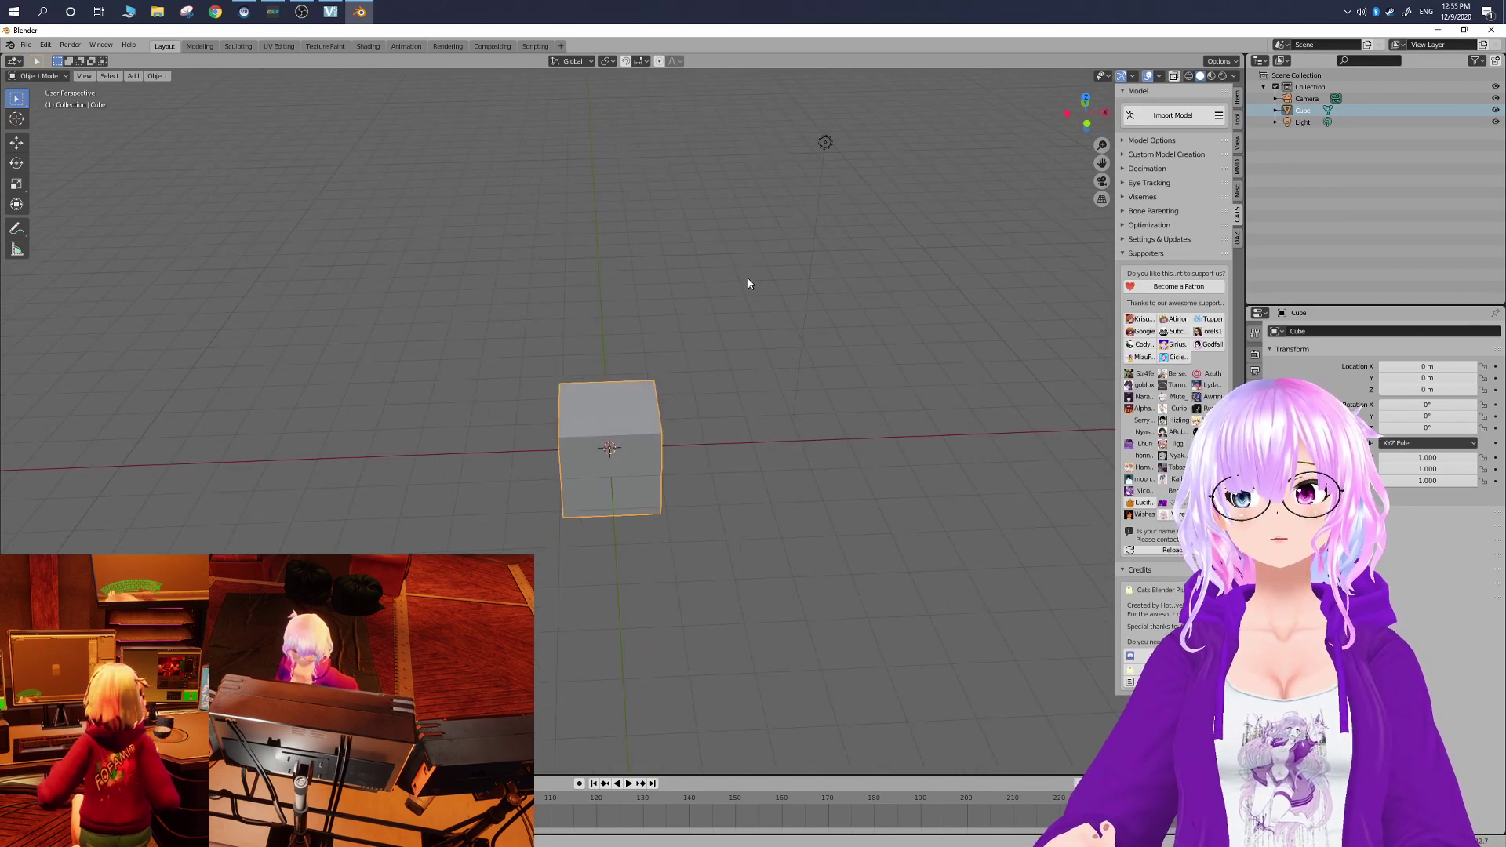
- Import the model fofamit unreal size change.fbx from the PAID Assets folder with the CATS importer
click(1189, 116)
scroll(816, 226, down, 5)
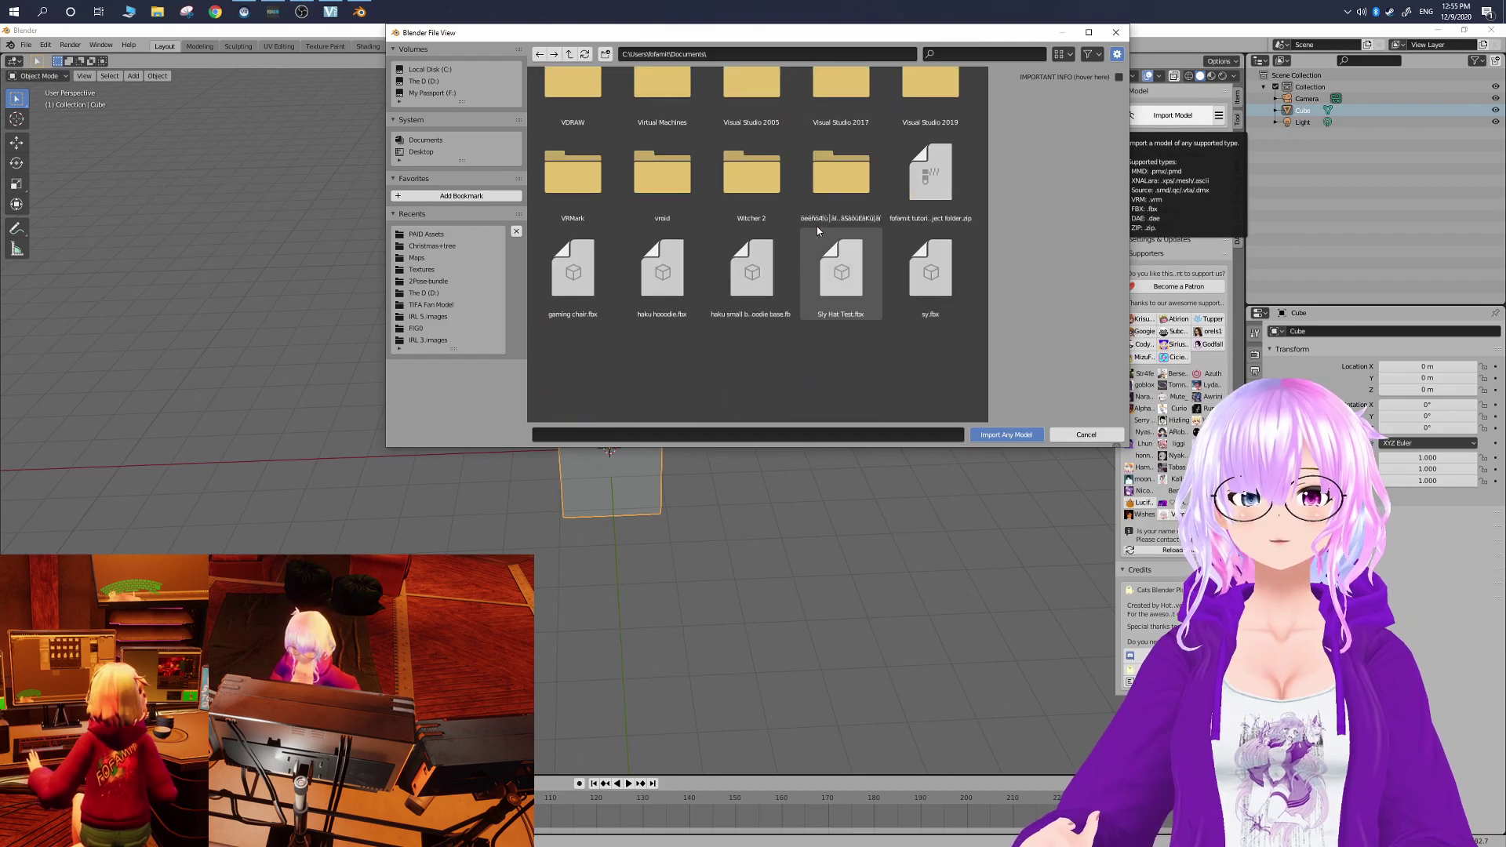
click(426, 234)
click(662, 229)
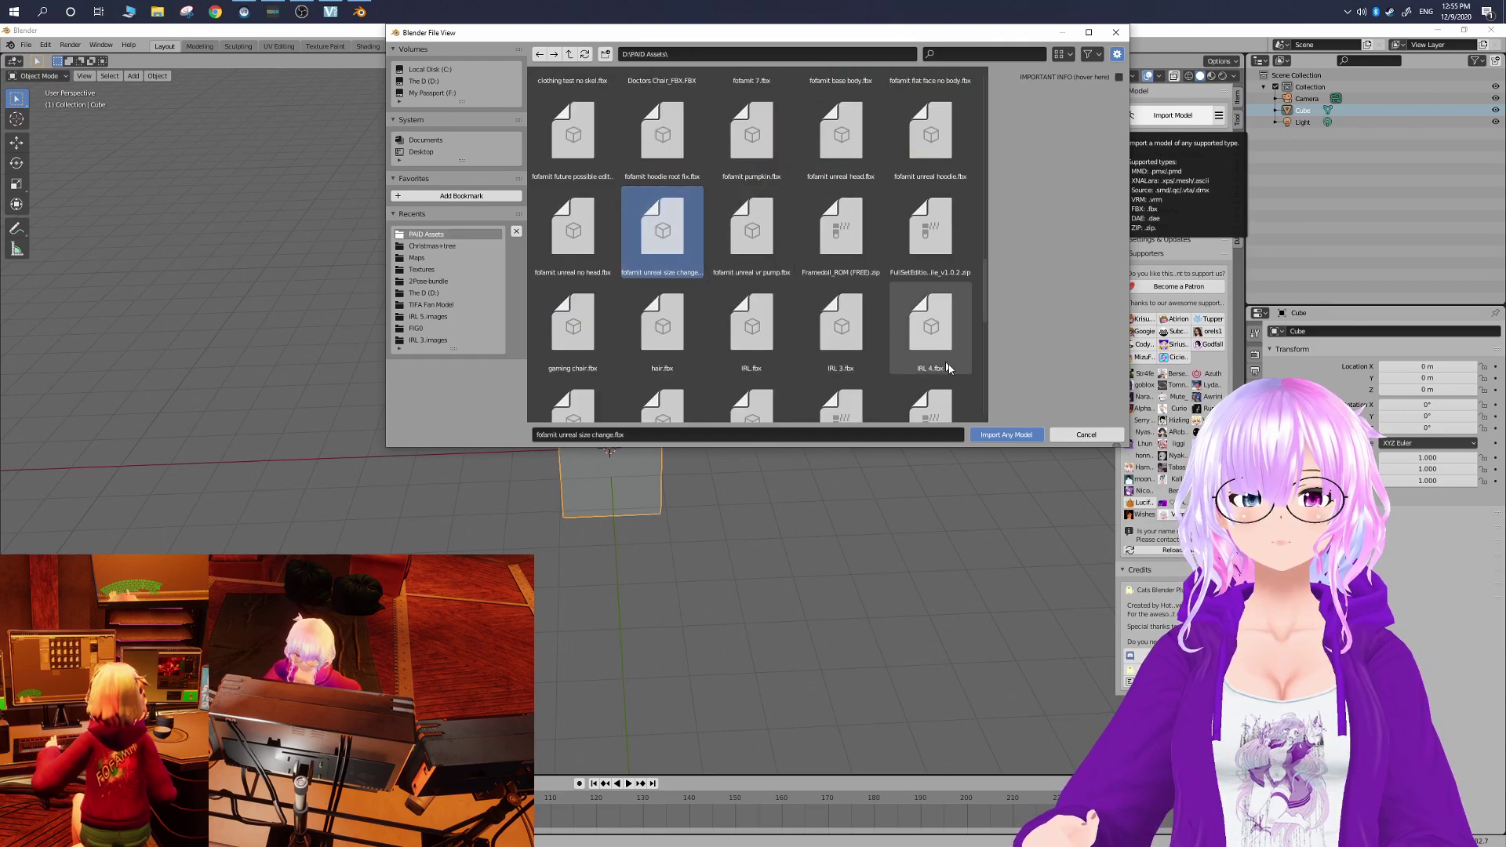
click(1007, 433)
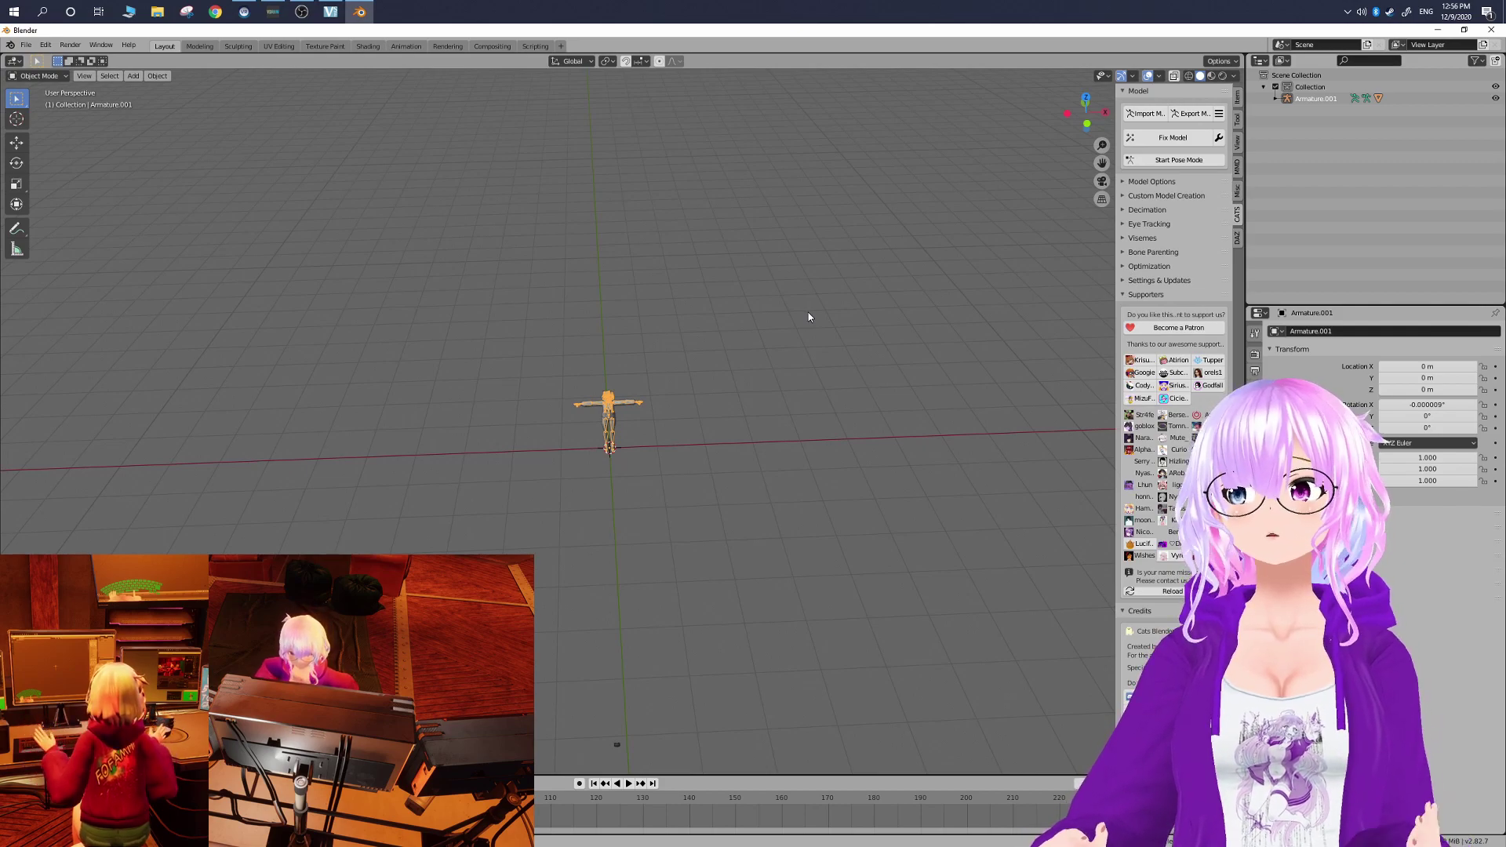
- Examine the imported avatar and its armature, from the full figure to a close front view
scroll(731, 340, up, 5)
scroll(731, 340, down, 5)
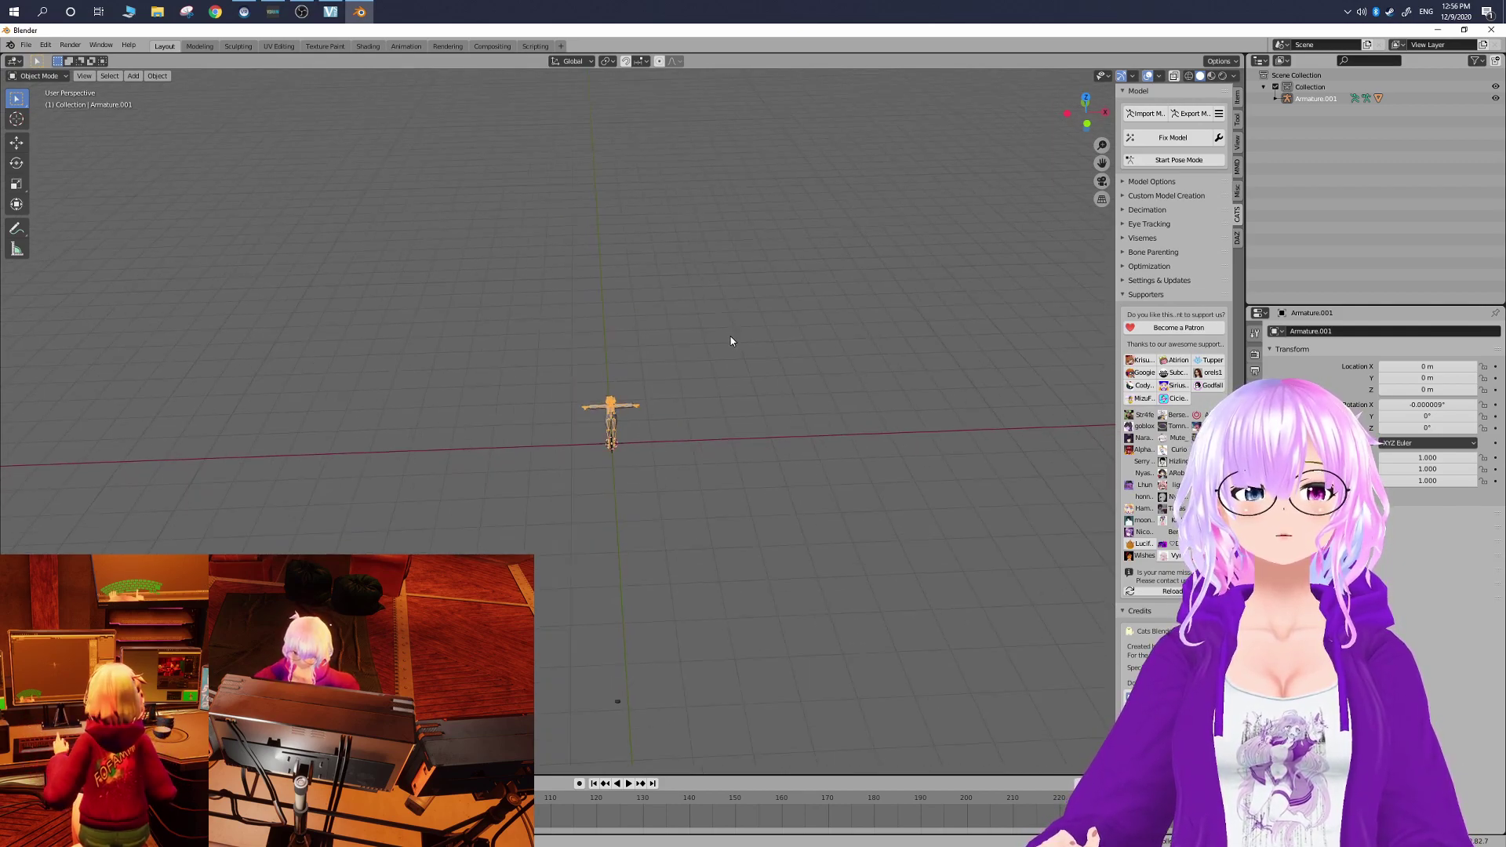
scroll(731, 341, up, 10)
scroll(731, 338, down, 8)
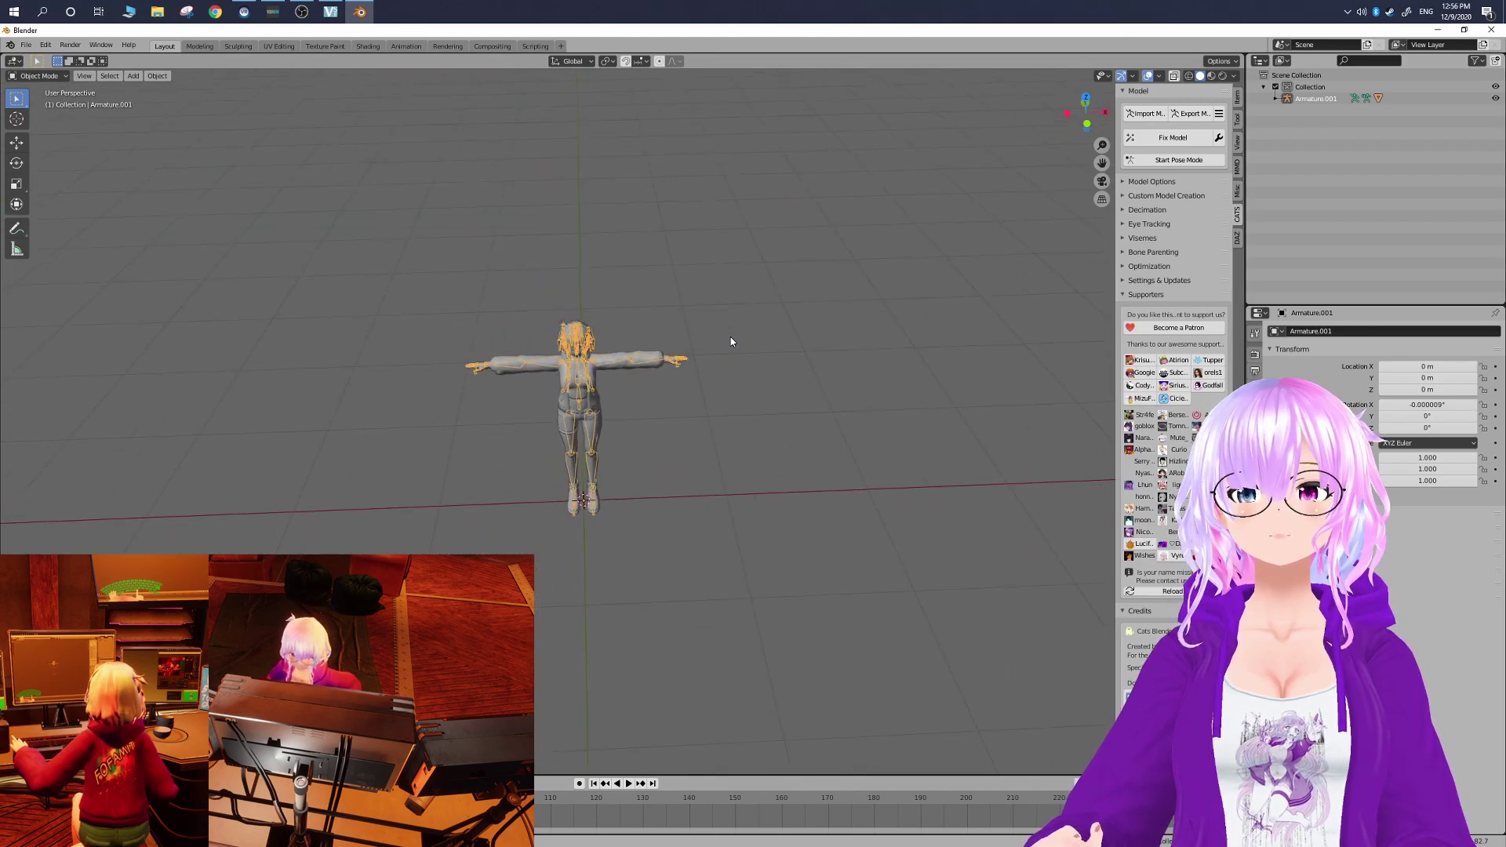
scroll(730, 337, up, 6)
scroll(730, 337, down, 6)
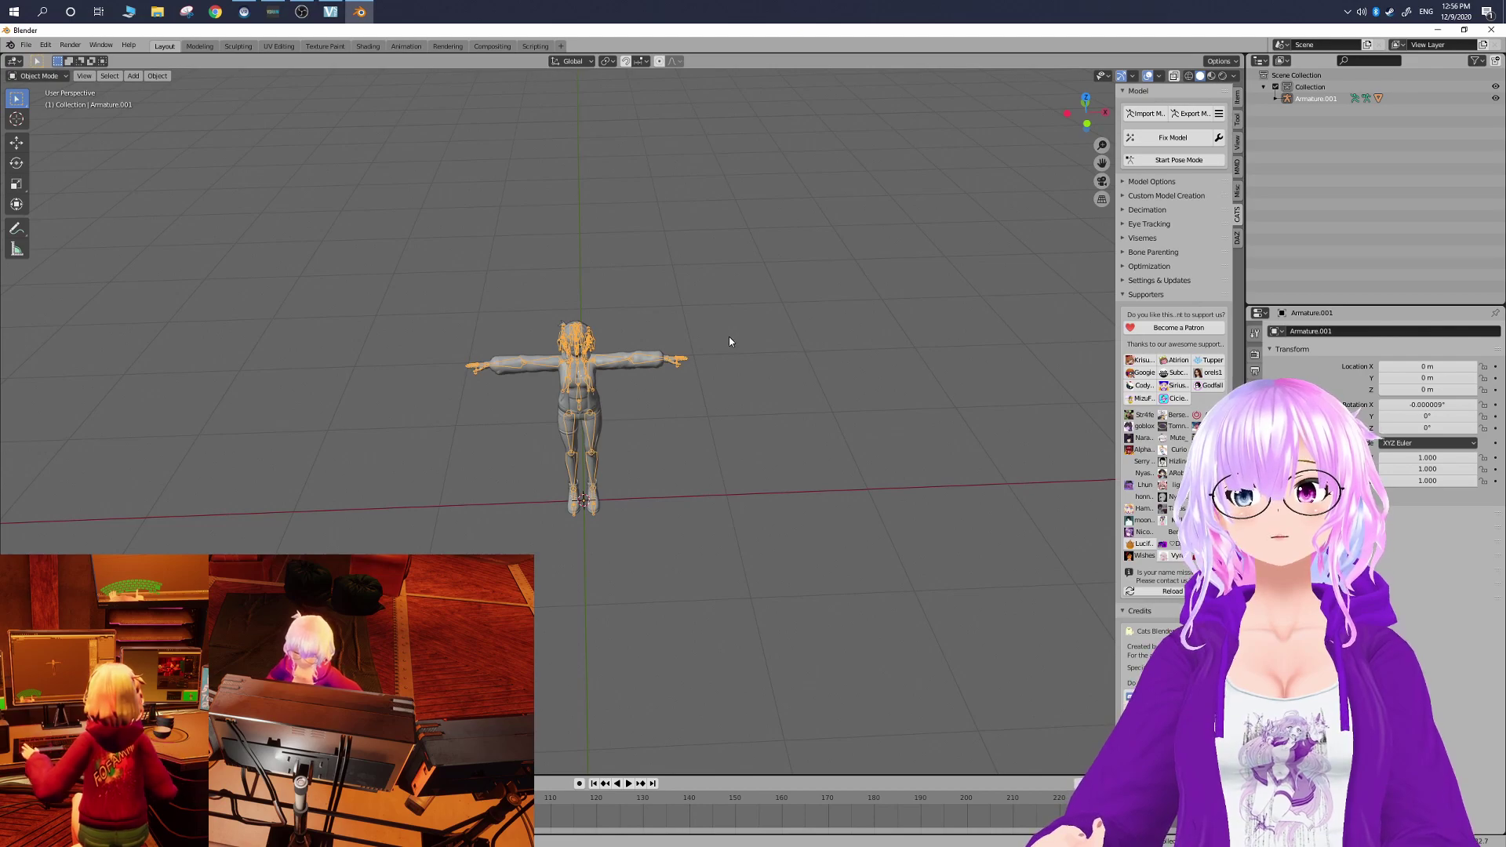
mouse_move(729, 341)
middle_down()
mouse_move(857, 326)
mouse_move(611, 322)
mouse_move(797, 326)
mouse_move(630, 323)
mouse_move(728, 337)
middle_up()
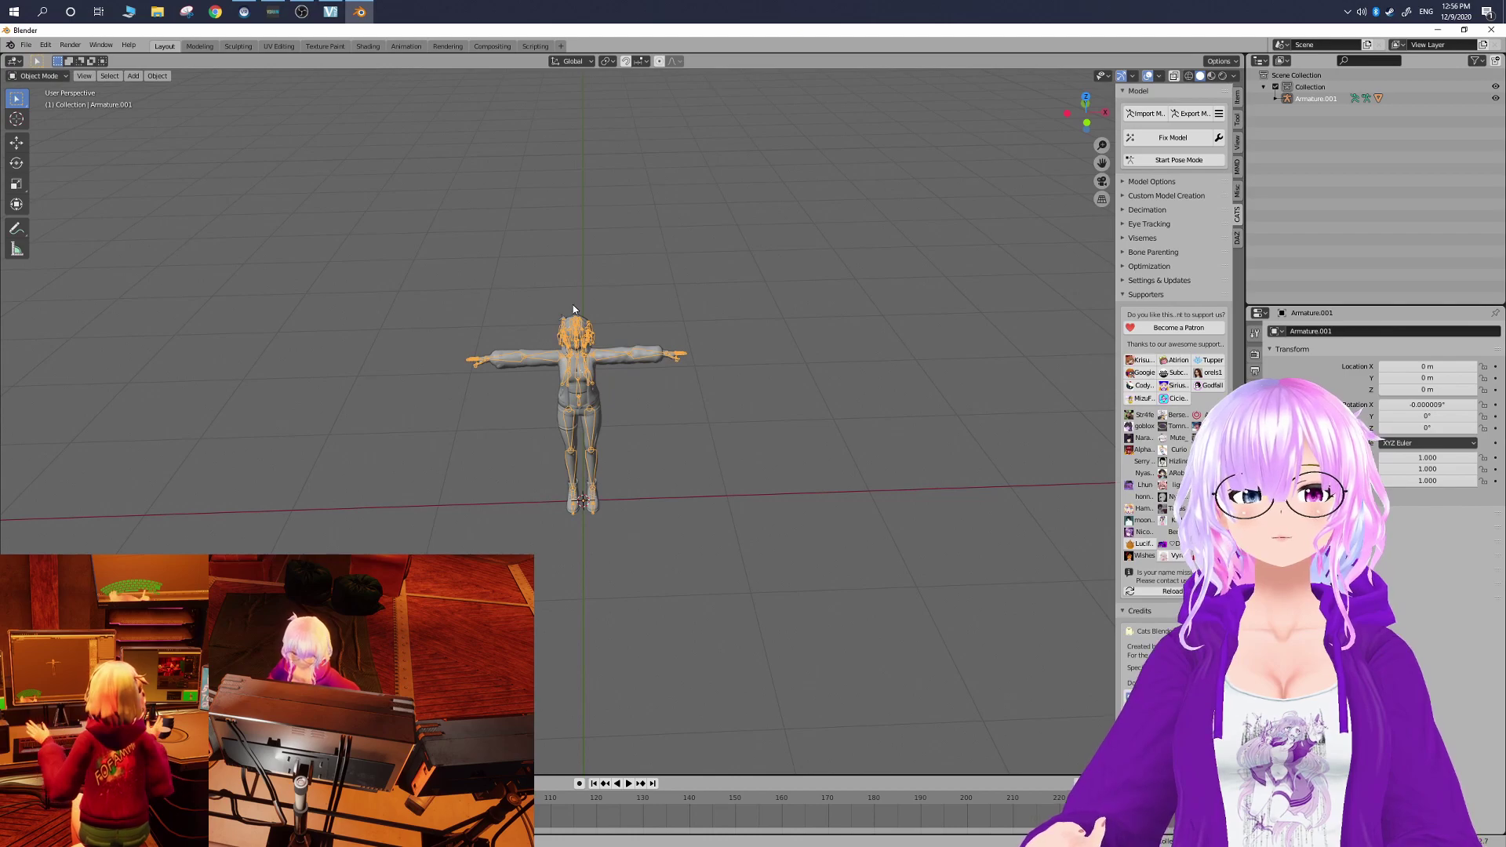
shift+middle_drag(537, 295, 534, 195)
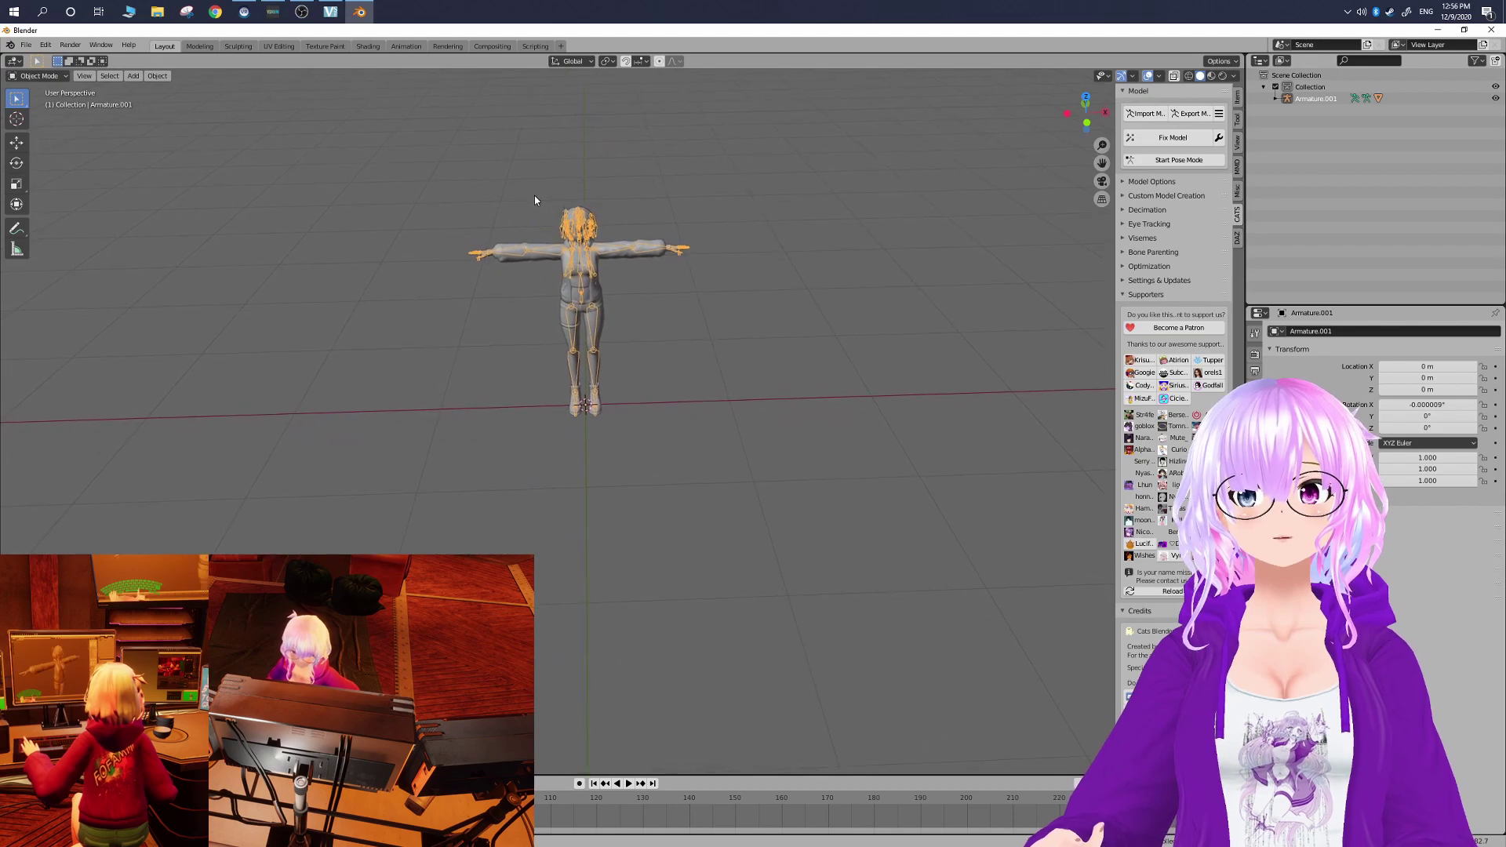
scroll(534, 195, up, 7)
shift+middle_drag(666, 379, 877, 384)
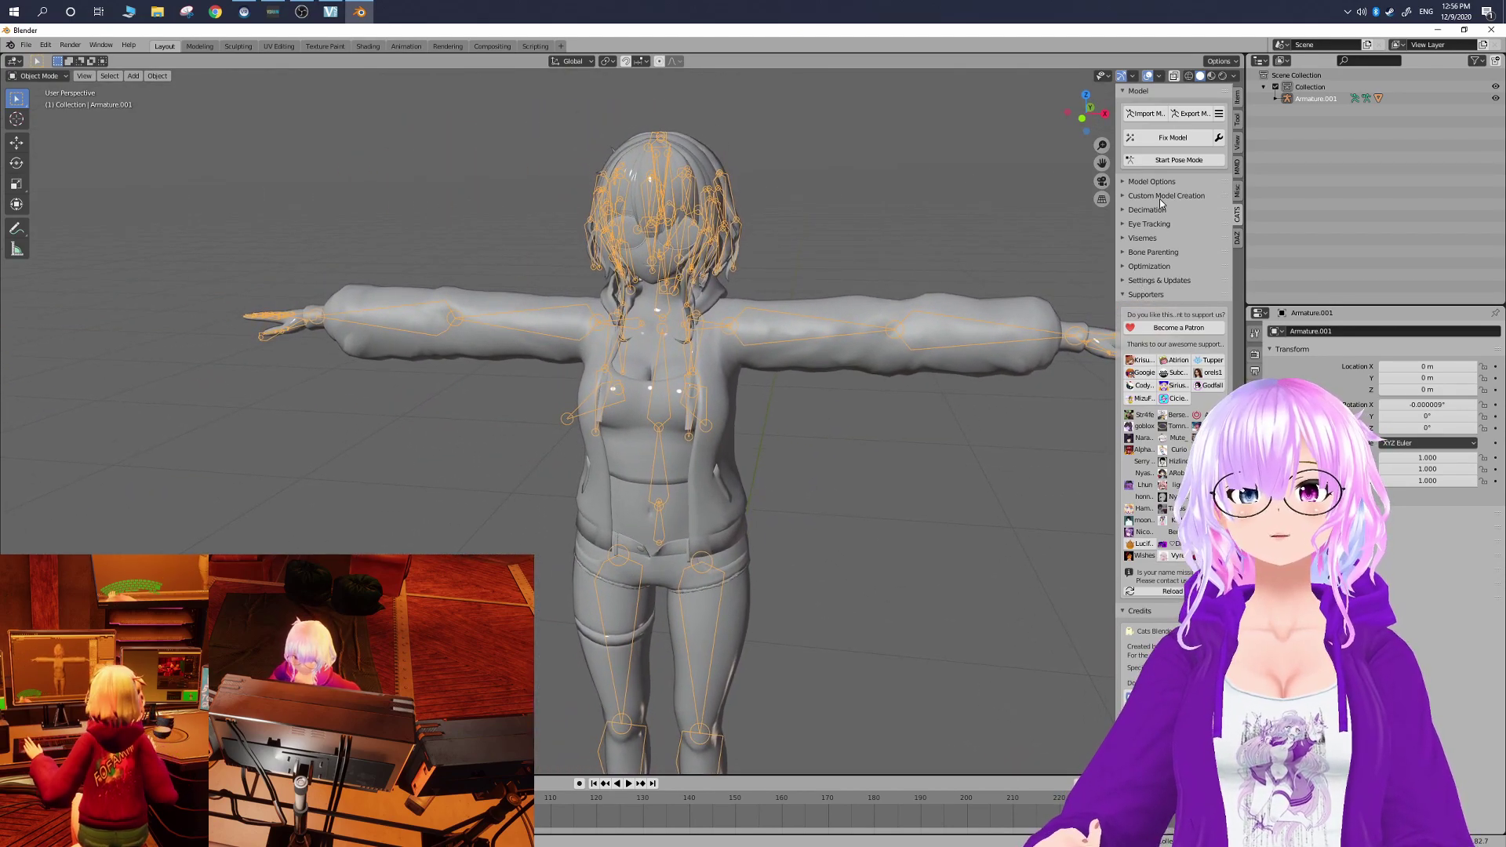
- Inspect the avatar in wireframe shading and return the viewport to solid shading
click(1189, 76)
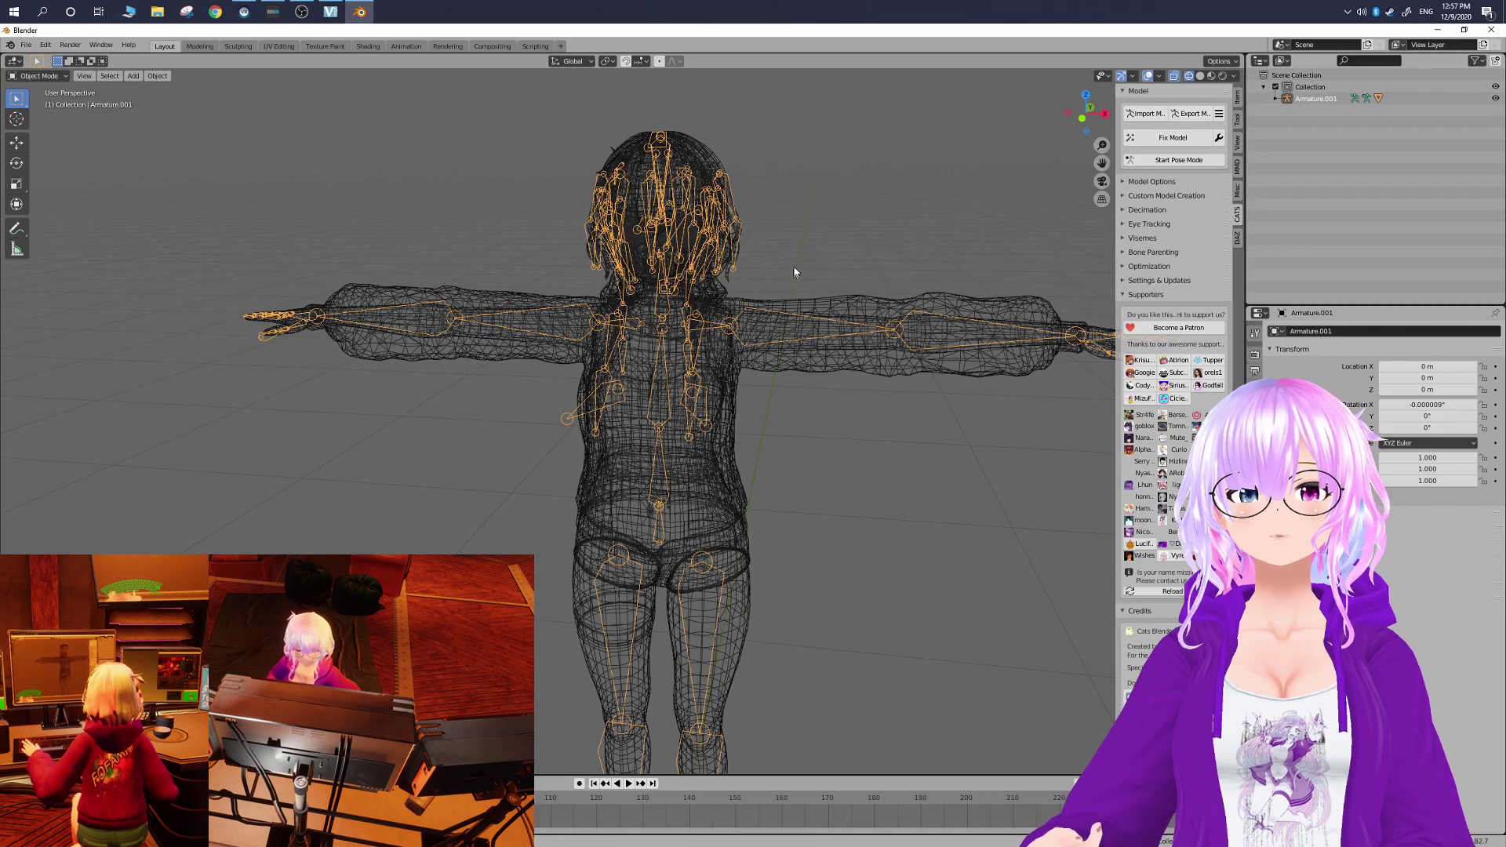
mouse_move(794, 268)
middle_down()
mouse_move(918, 270)
mouse_move(808, 279)
mouse_move(812, 258)
middle_up()
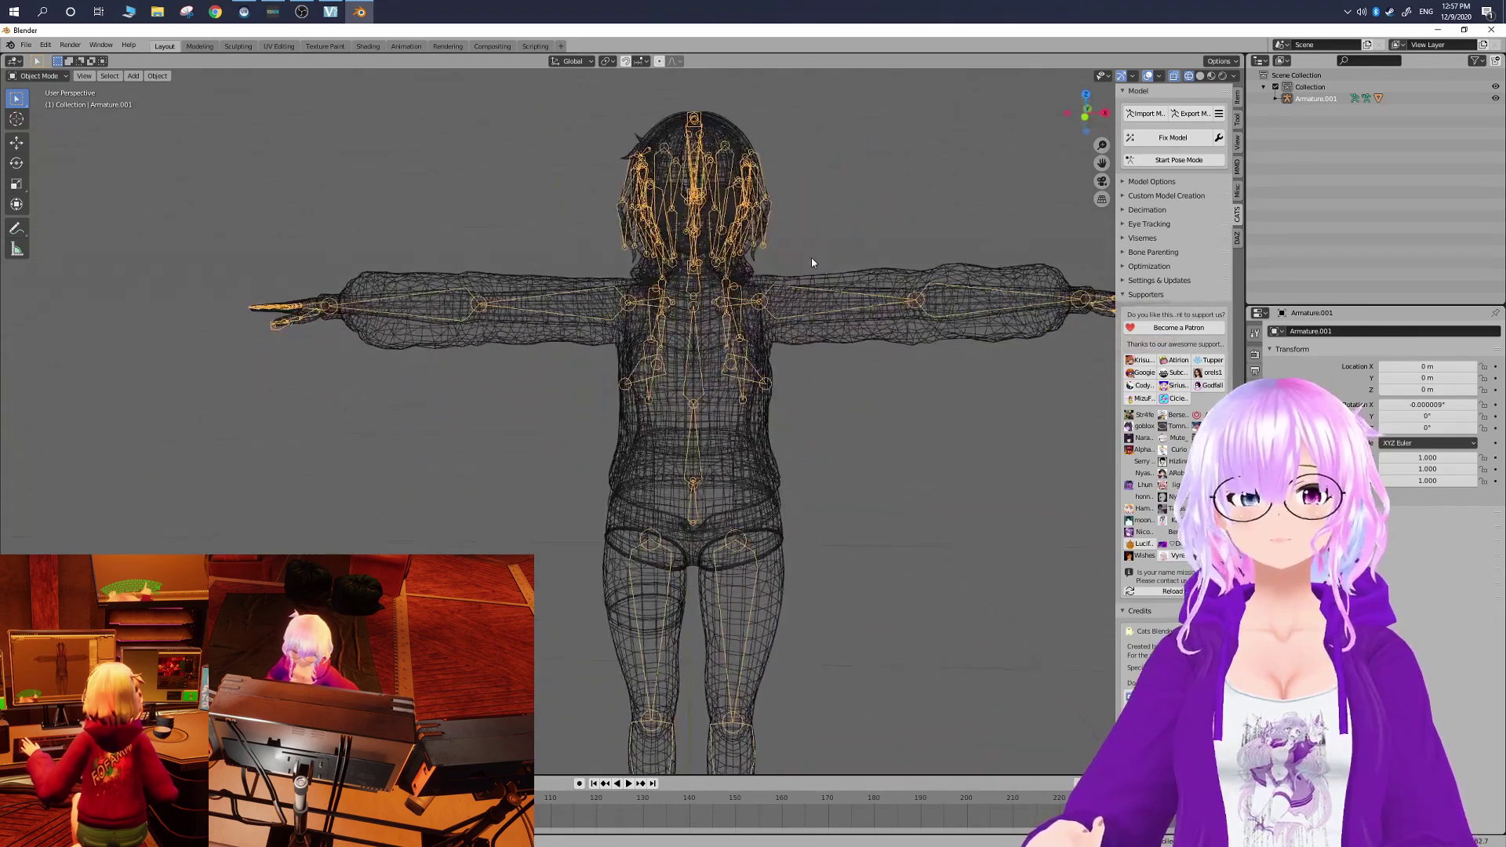
click(1200, 76)
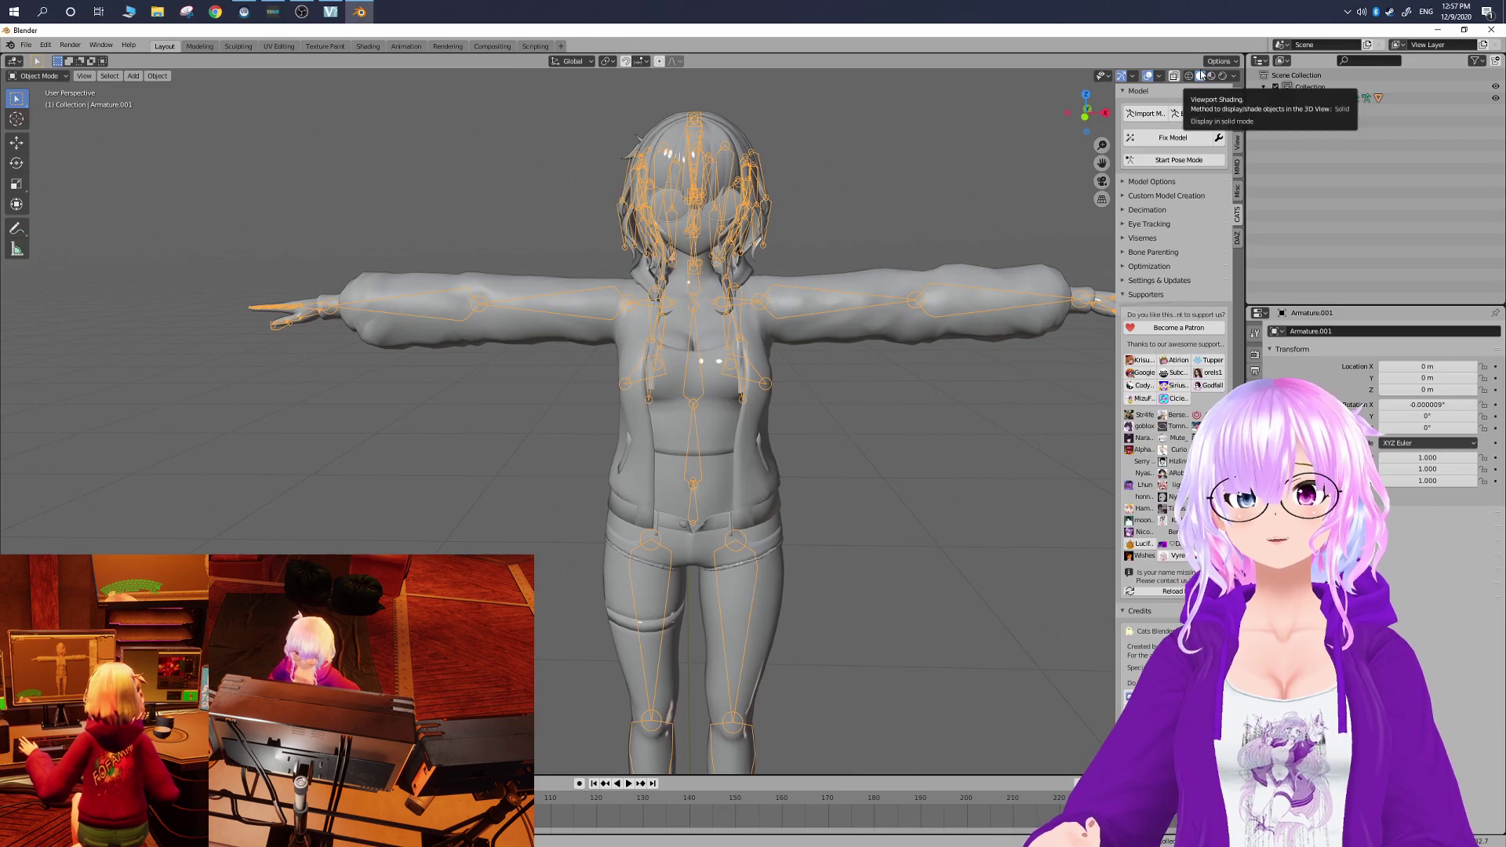
- Compare the avatar in material preview and rendered shading, leaving the viewport in material preview
click(1210, 76)
mouse_move(796, 172)
middle_down()
mouse_move(851, 172)
mouse_move(797, 177)
middle_up()
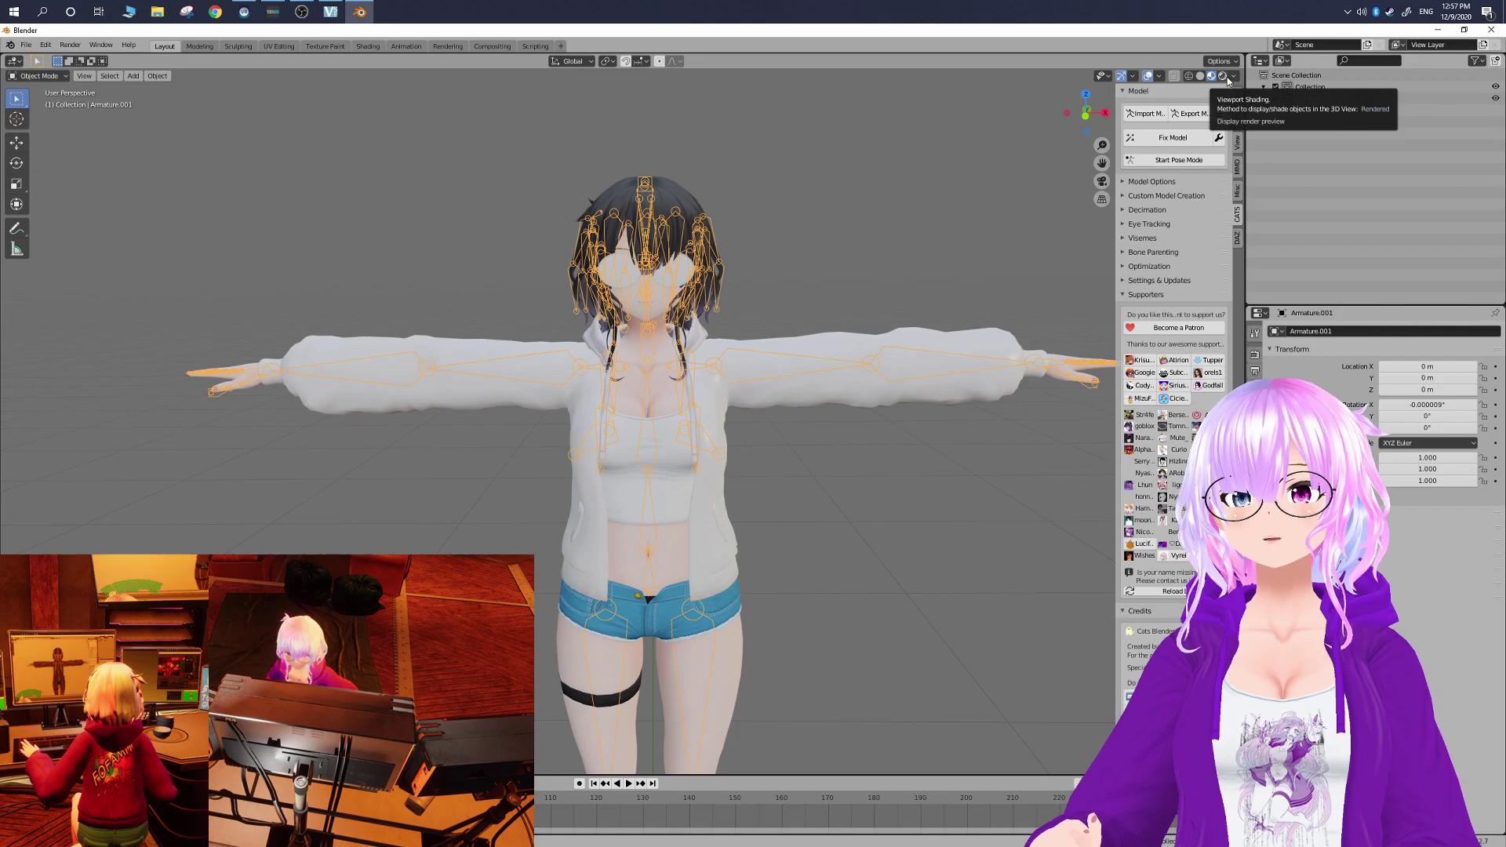
click(1225, 78)
mouse_move(770, 308)
middle_down()
mouse_move(925, 313)
mouse_move(869, 314)
middle_up()
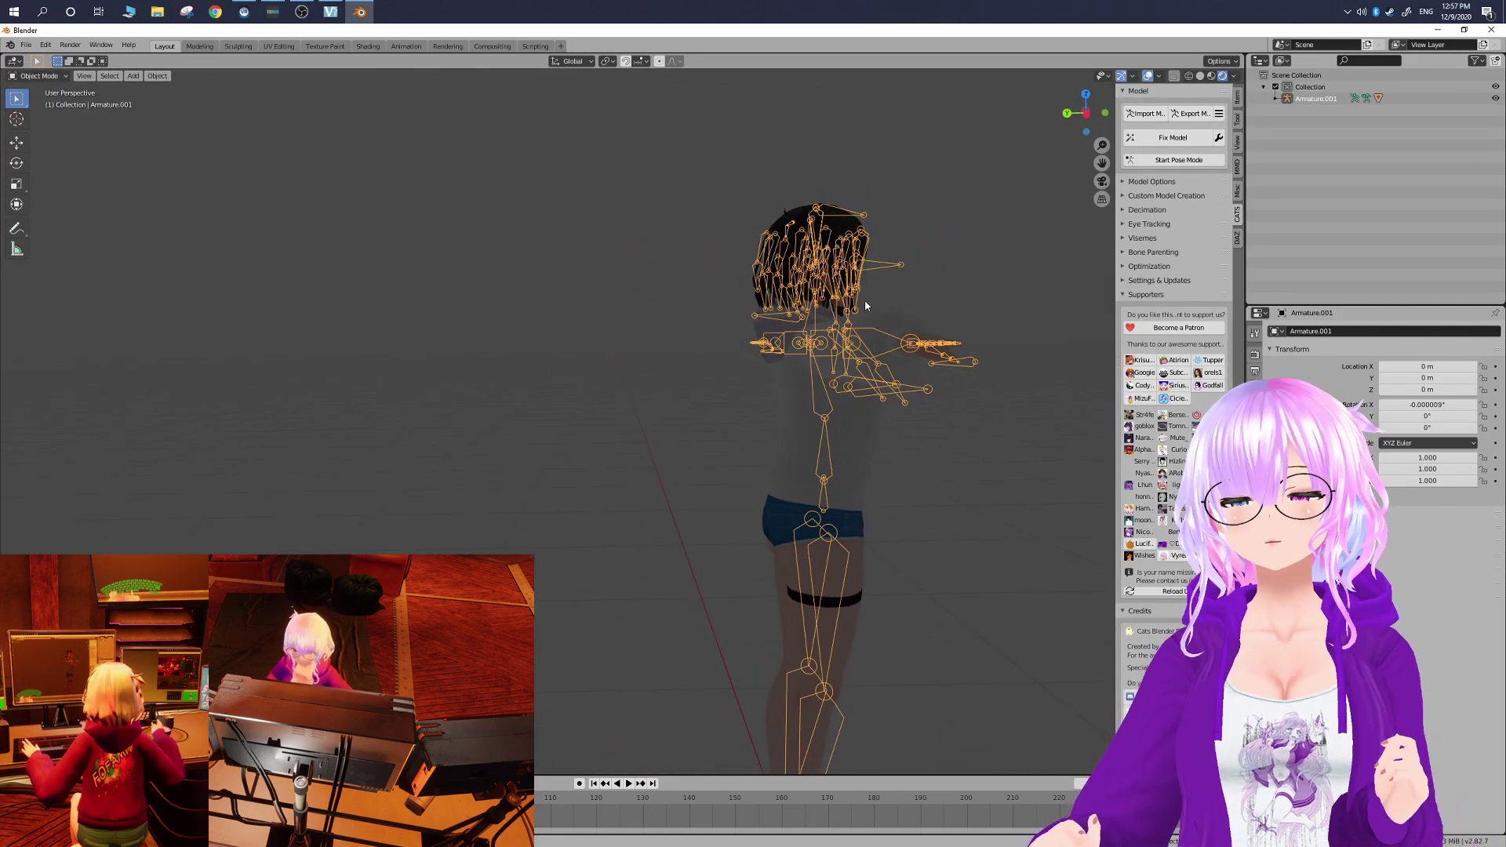
click(1212, 76)
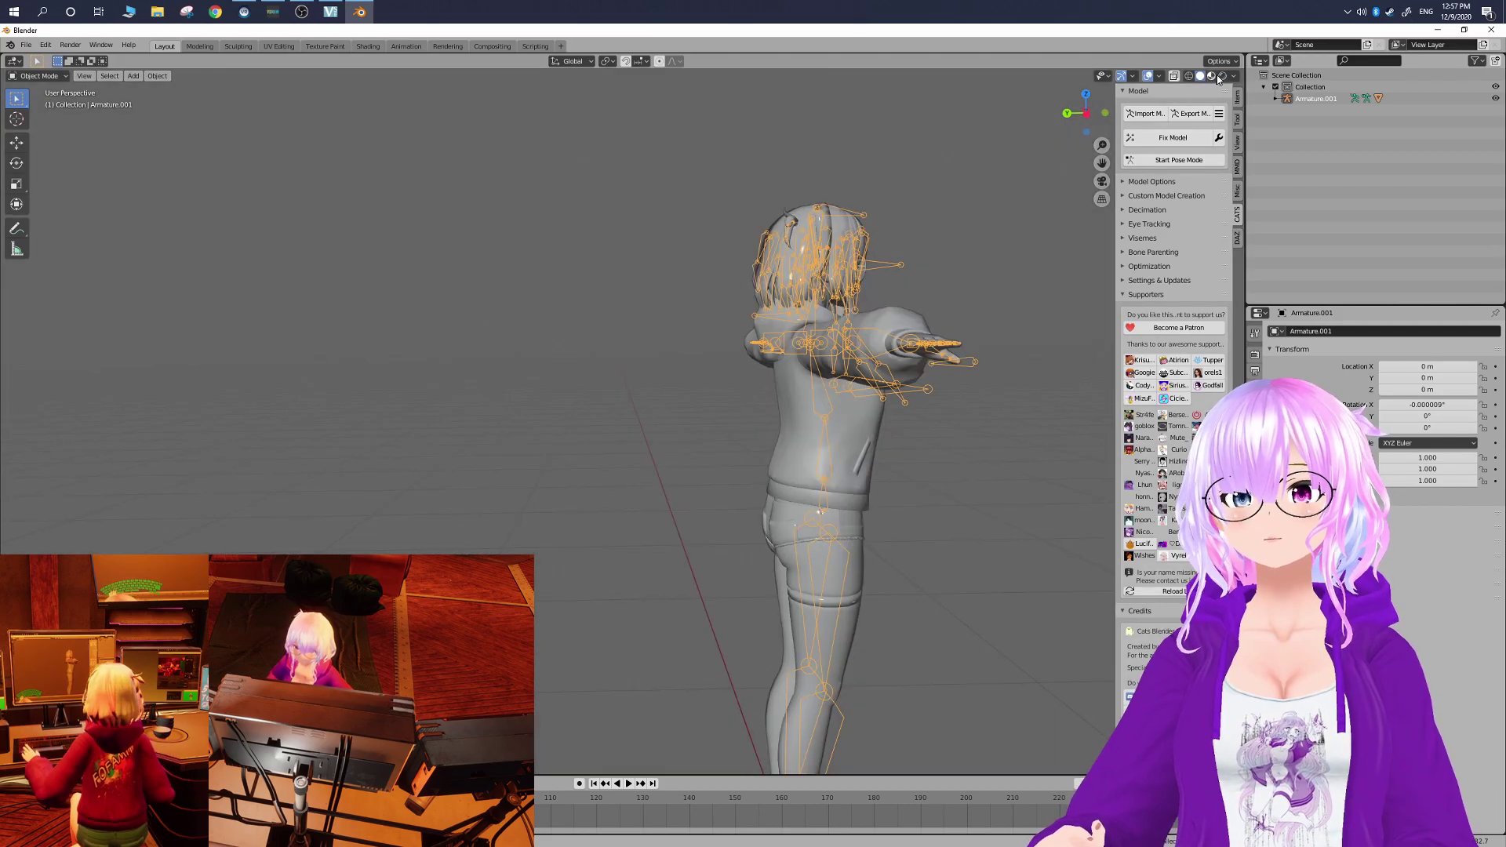
middle_drag(885, 276, 747, 325)
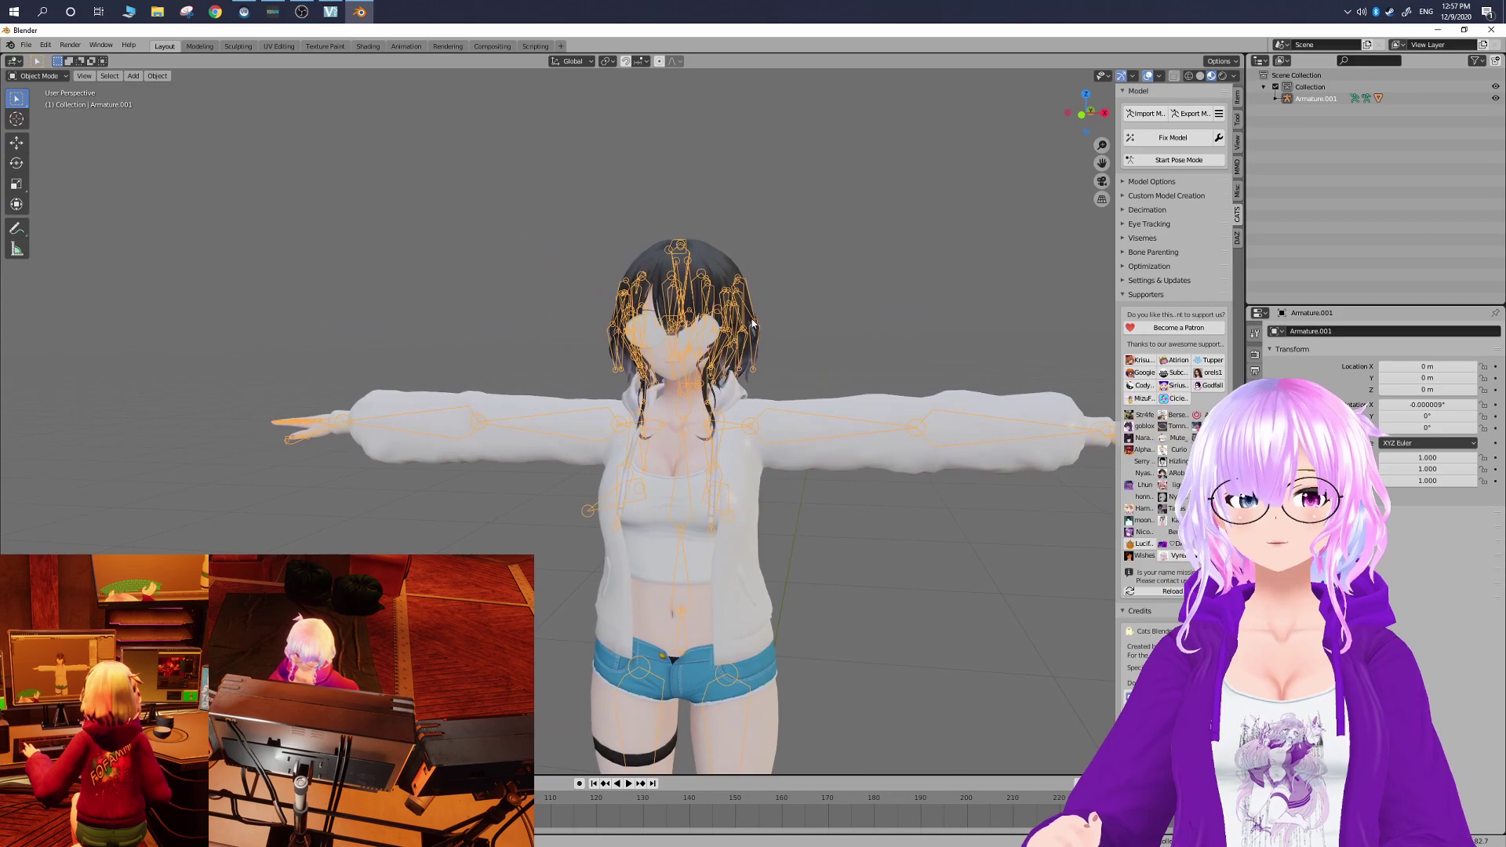
- Deselect the armature and select the avatar's body mesh directly in the viewport
scroll(723, 321, up, 2)
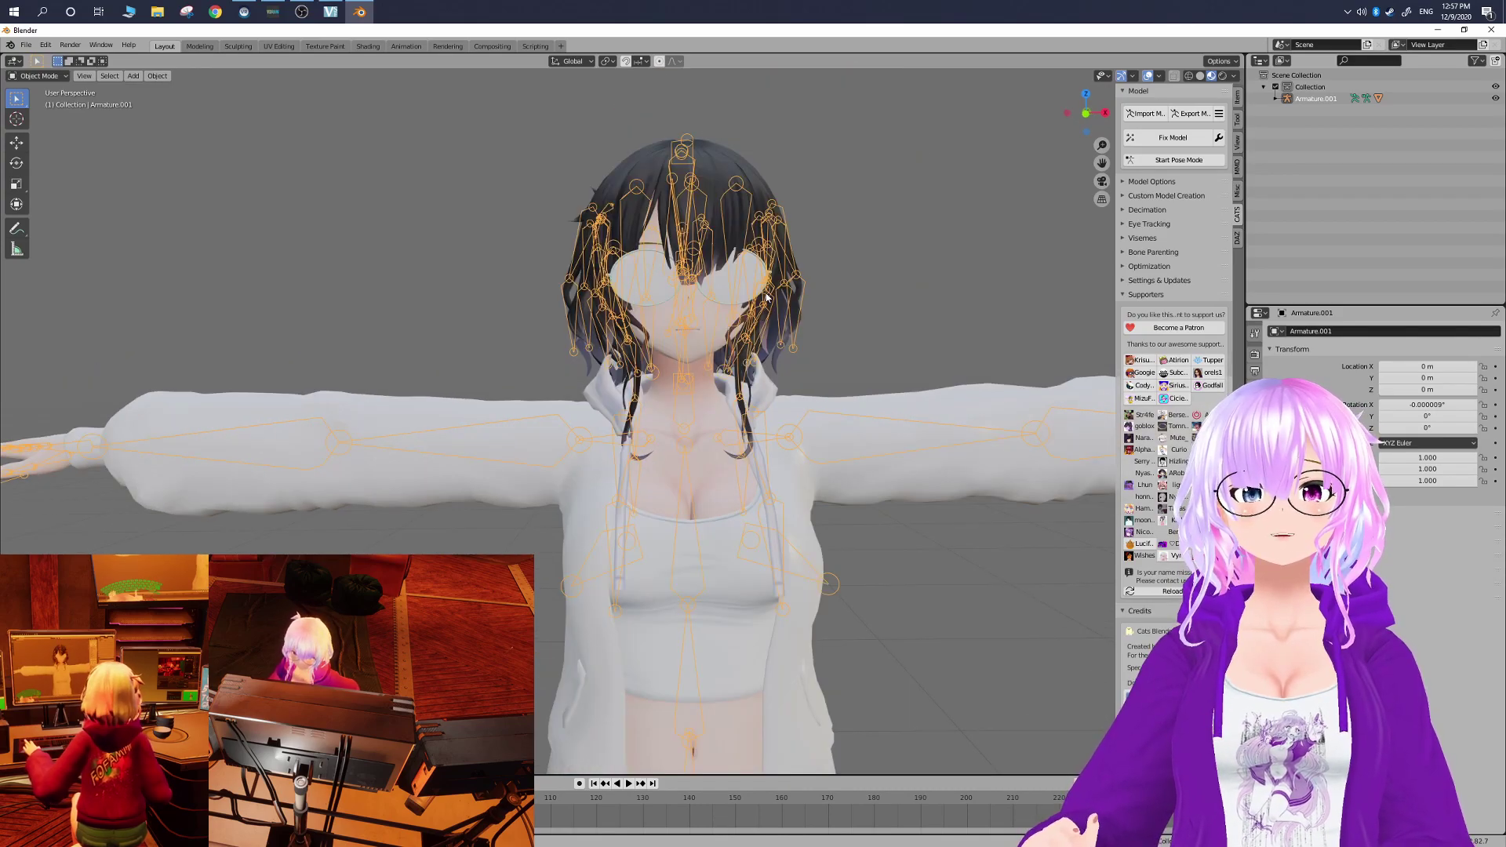
middle_drag(723, 320, 906, 185)
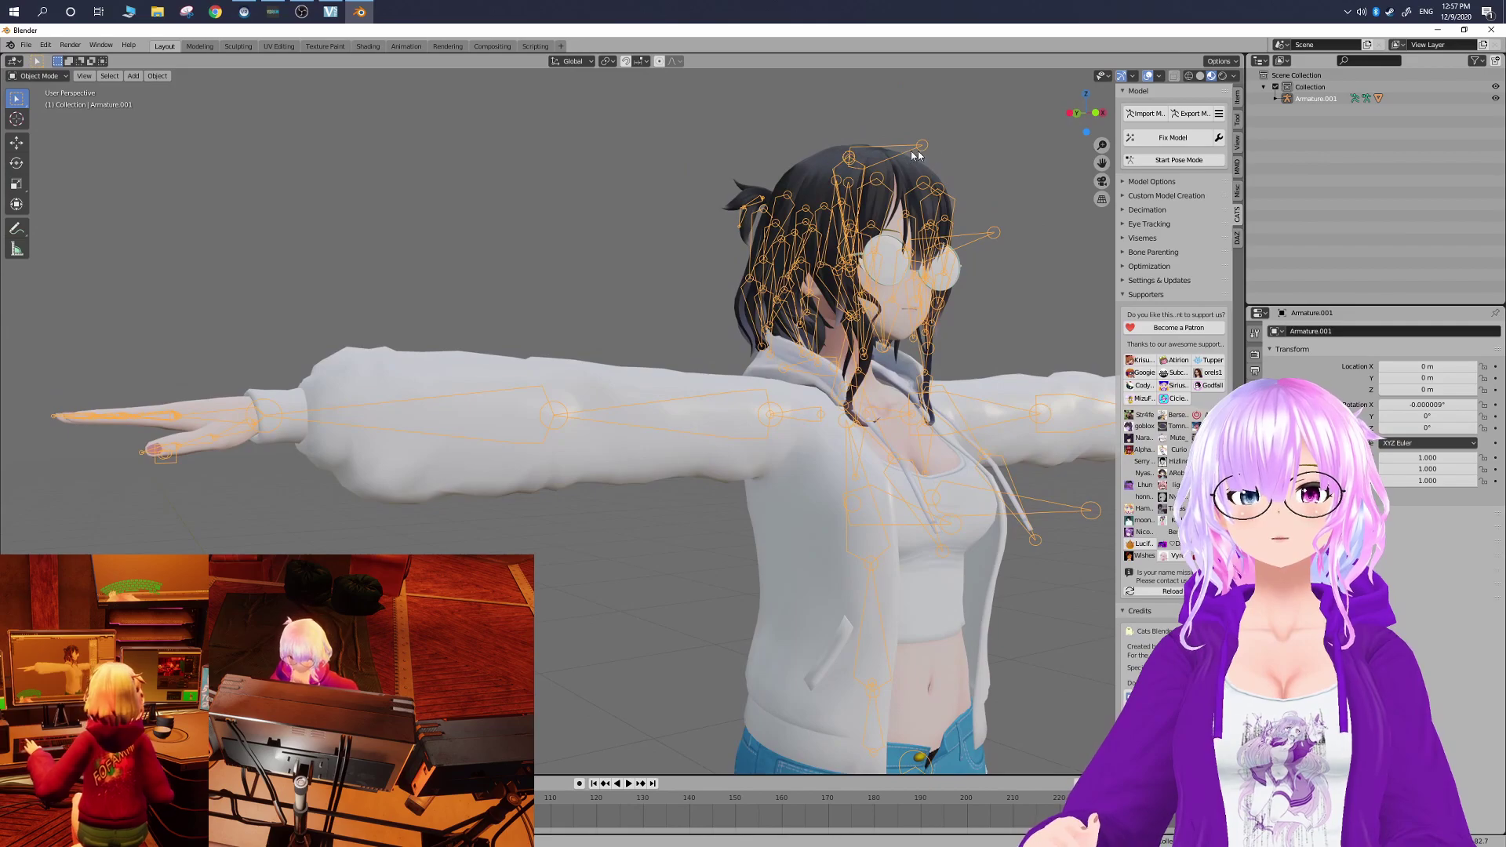
middle_drag(867, 248, 808, 429)
click(809, 271)
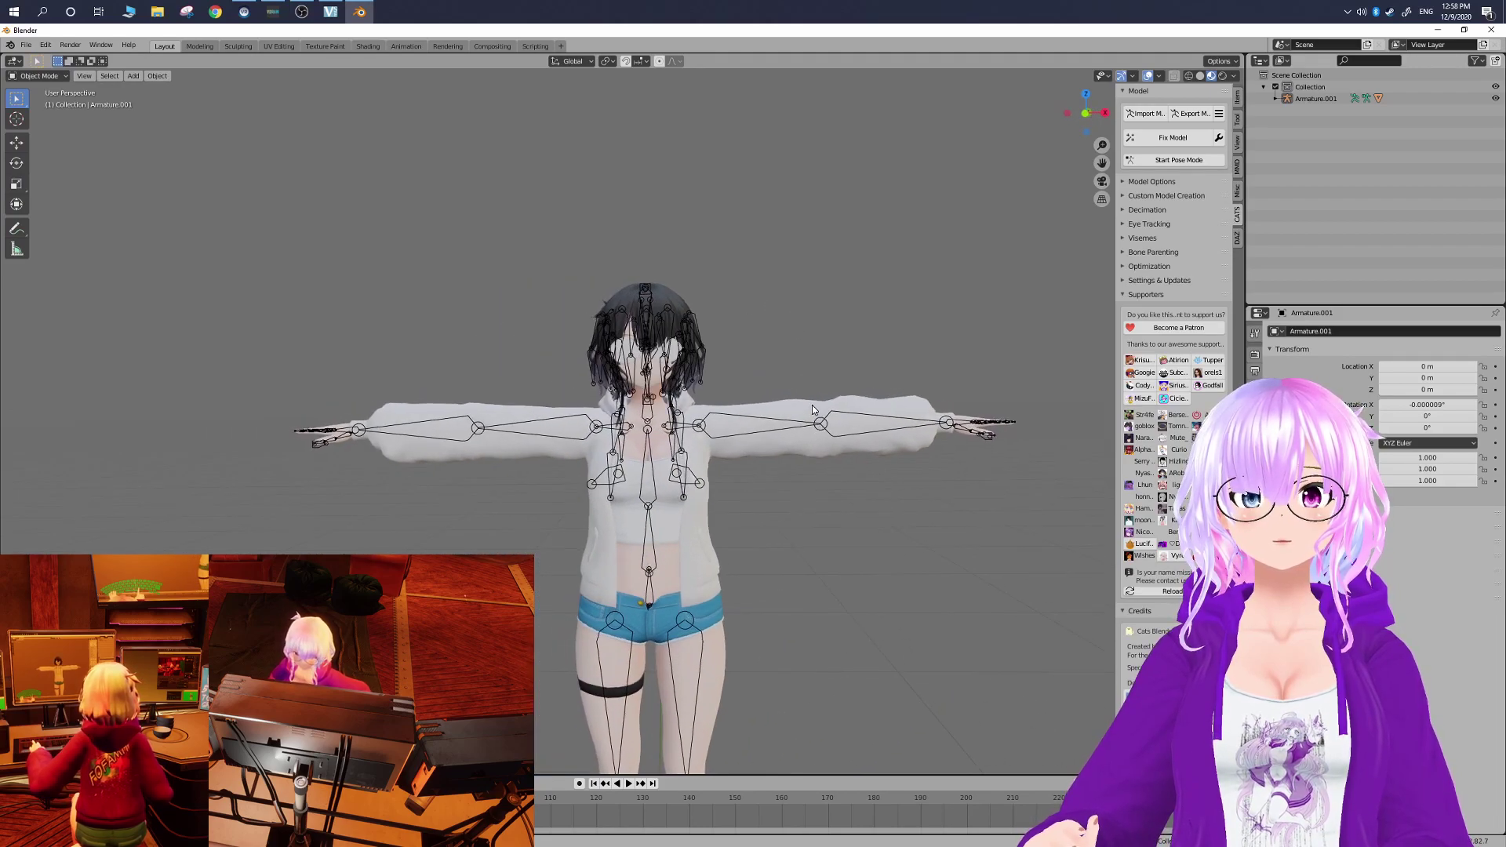
click(811, 405)
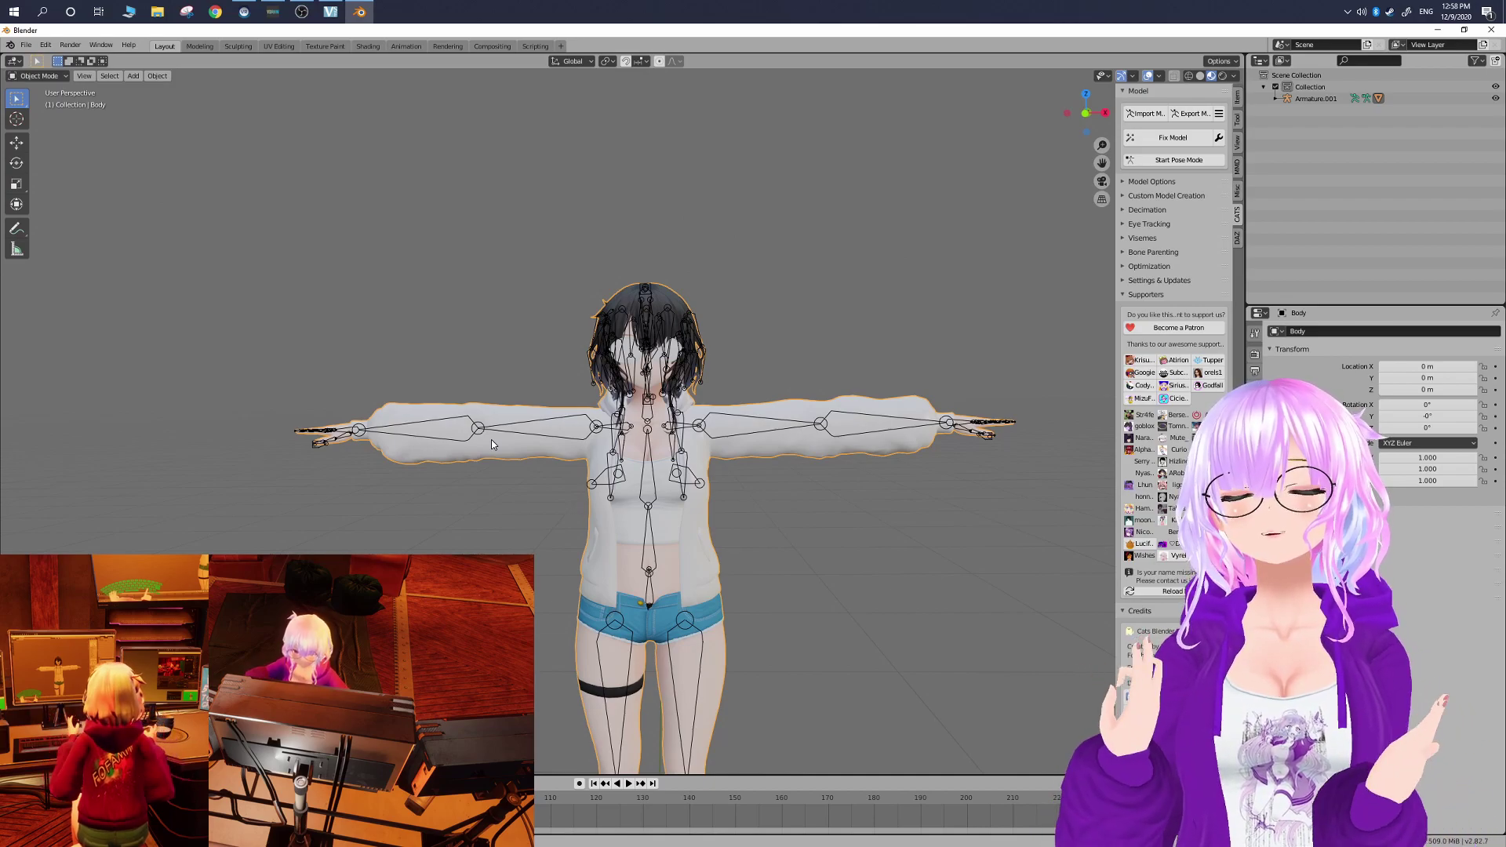
middle_drag(491, 440, 728, 271)
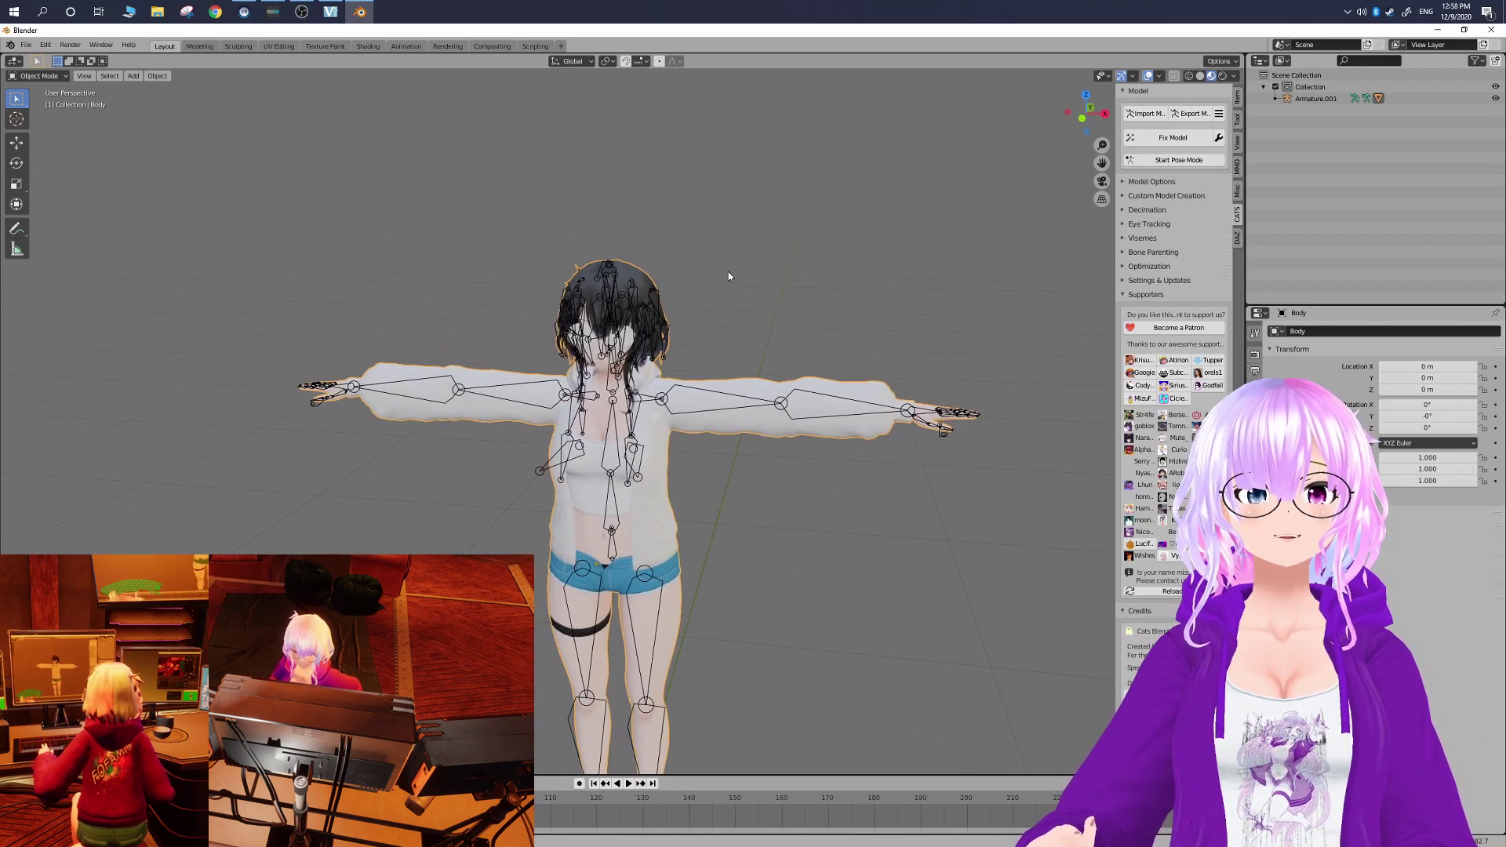
- Expand the Armature.001 hierarchy, select its Body mesh and check the mesh's modifiers and vertex groups
click(1293, 101)
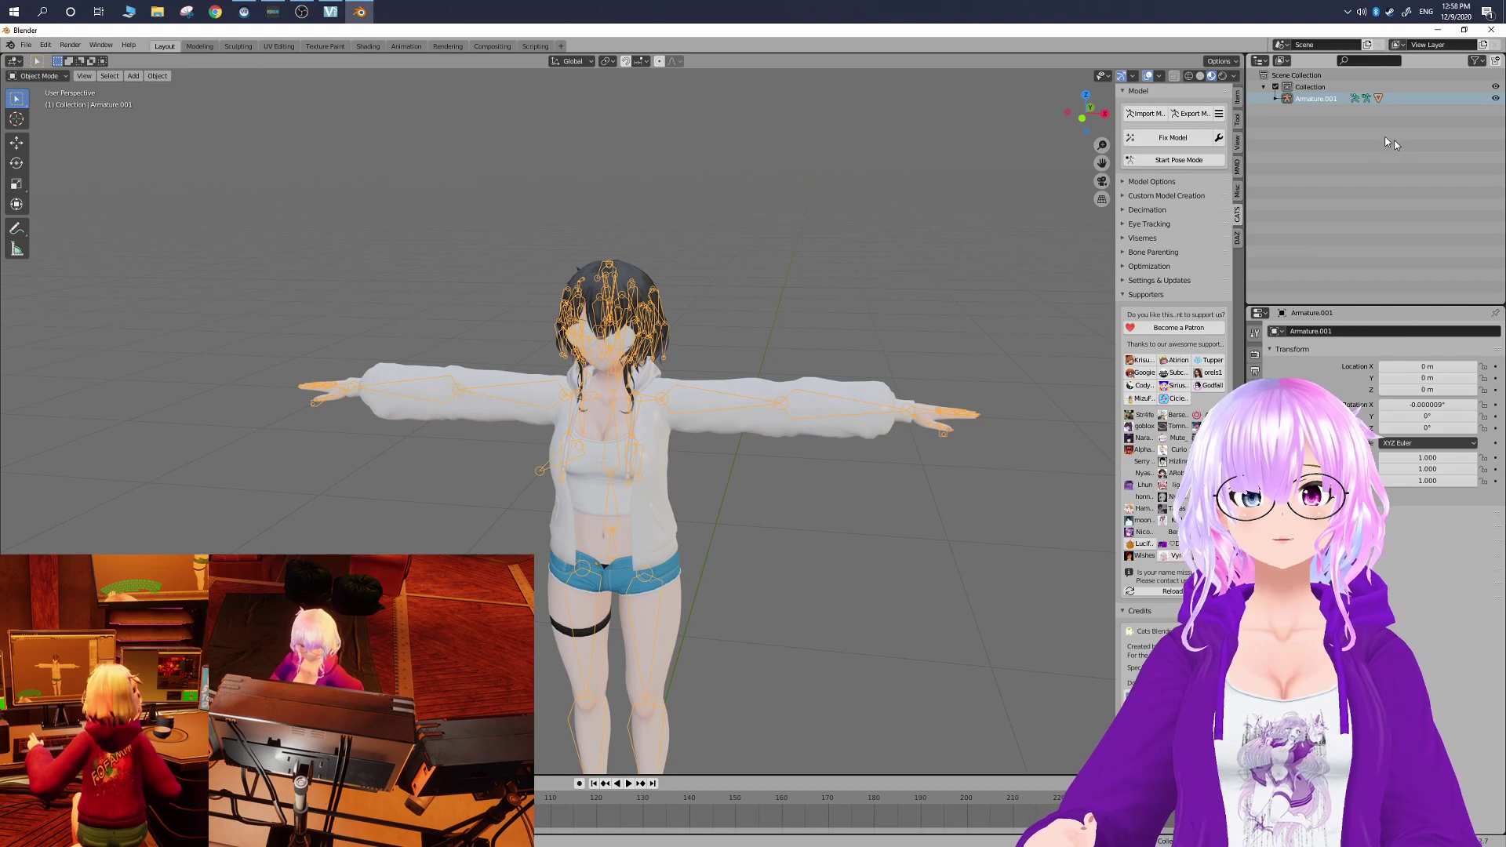
click(1275, 99)
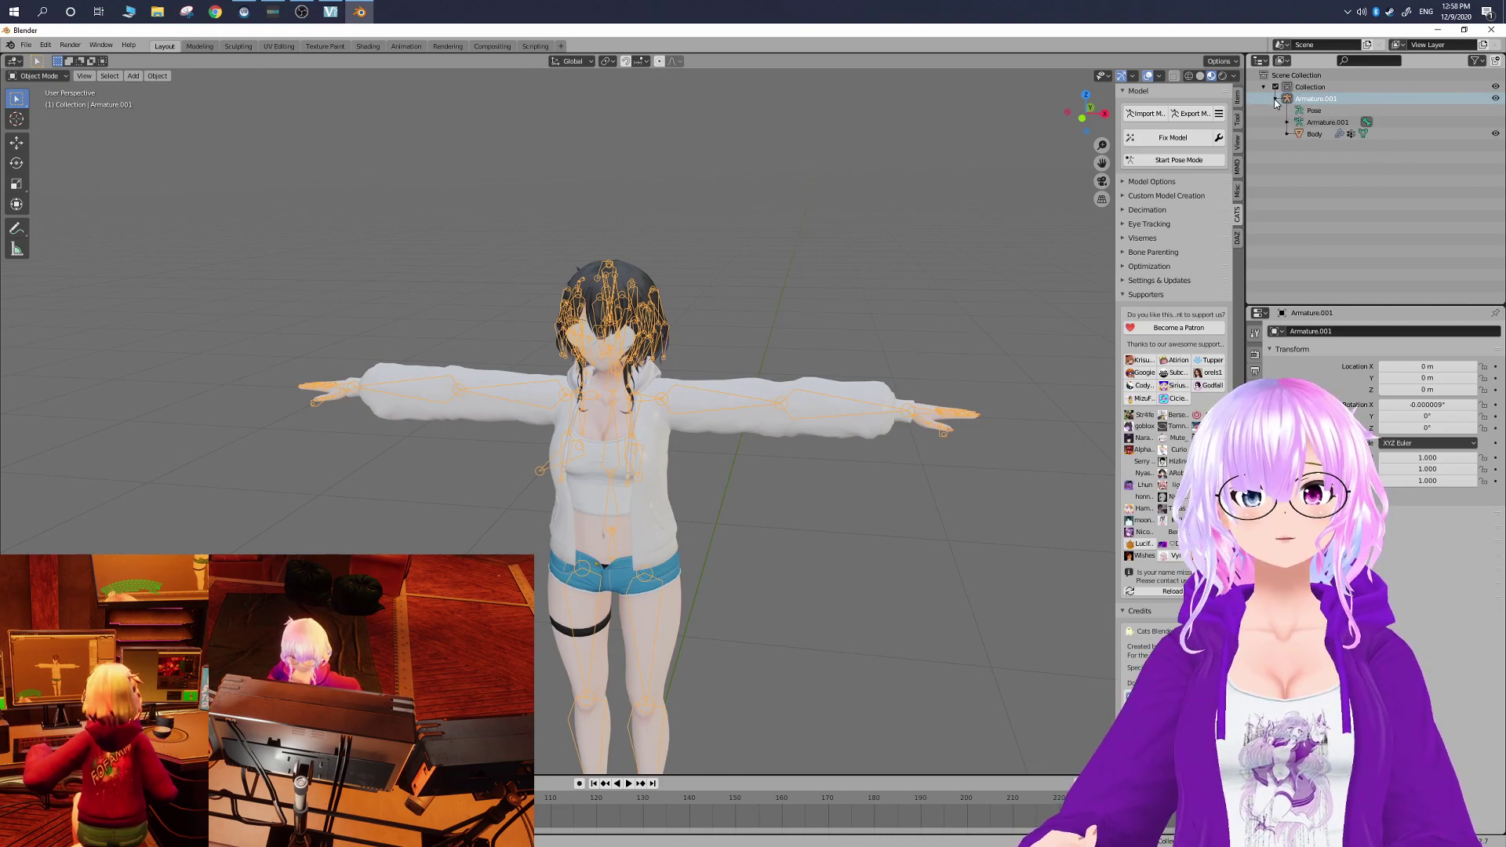
click(1302, 135)
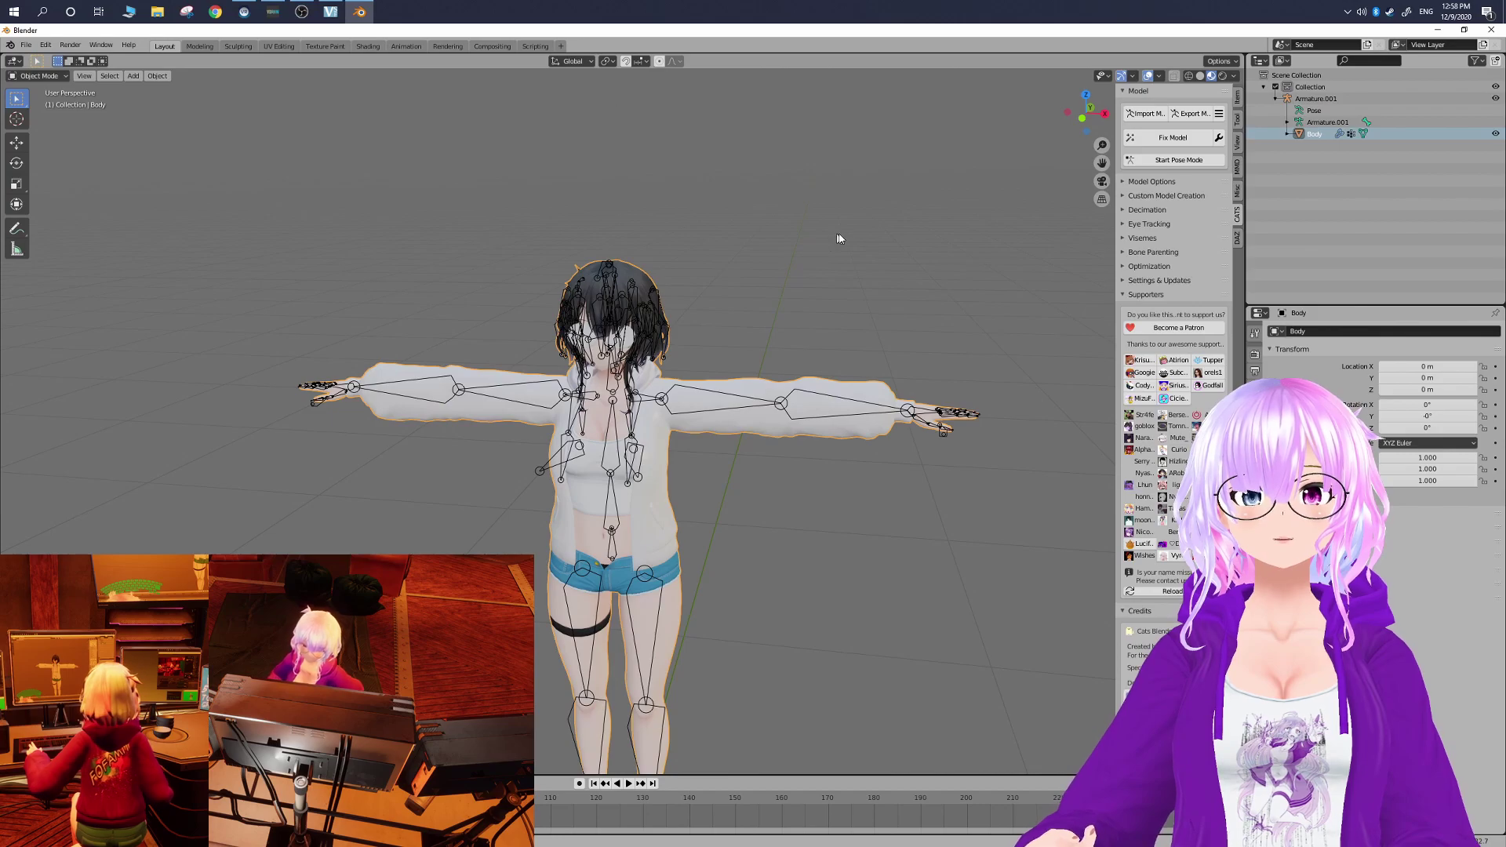
scroll(788, 286, up, 4)
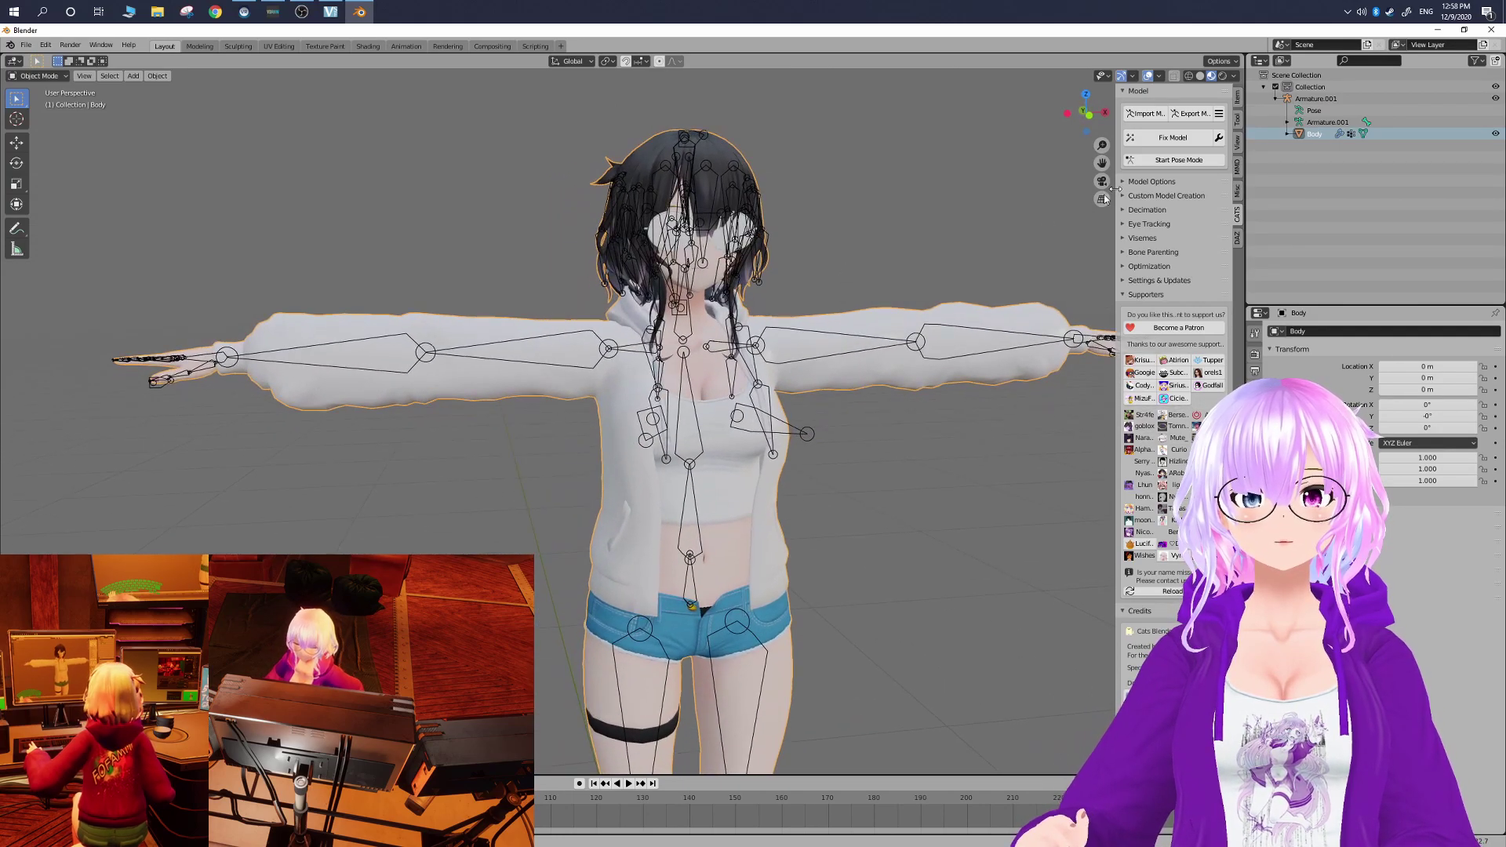
click(1289, 135)
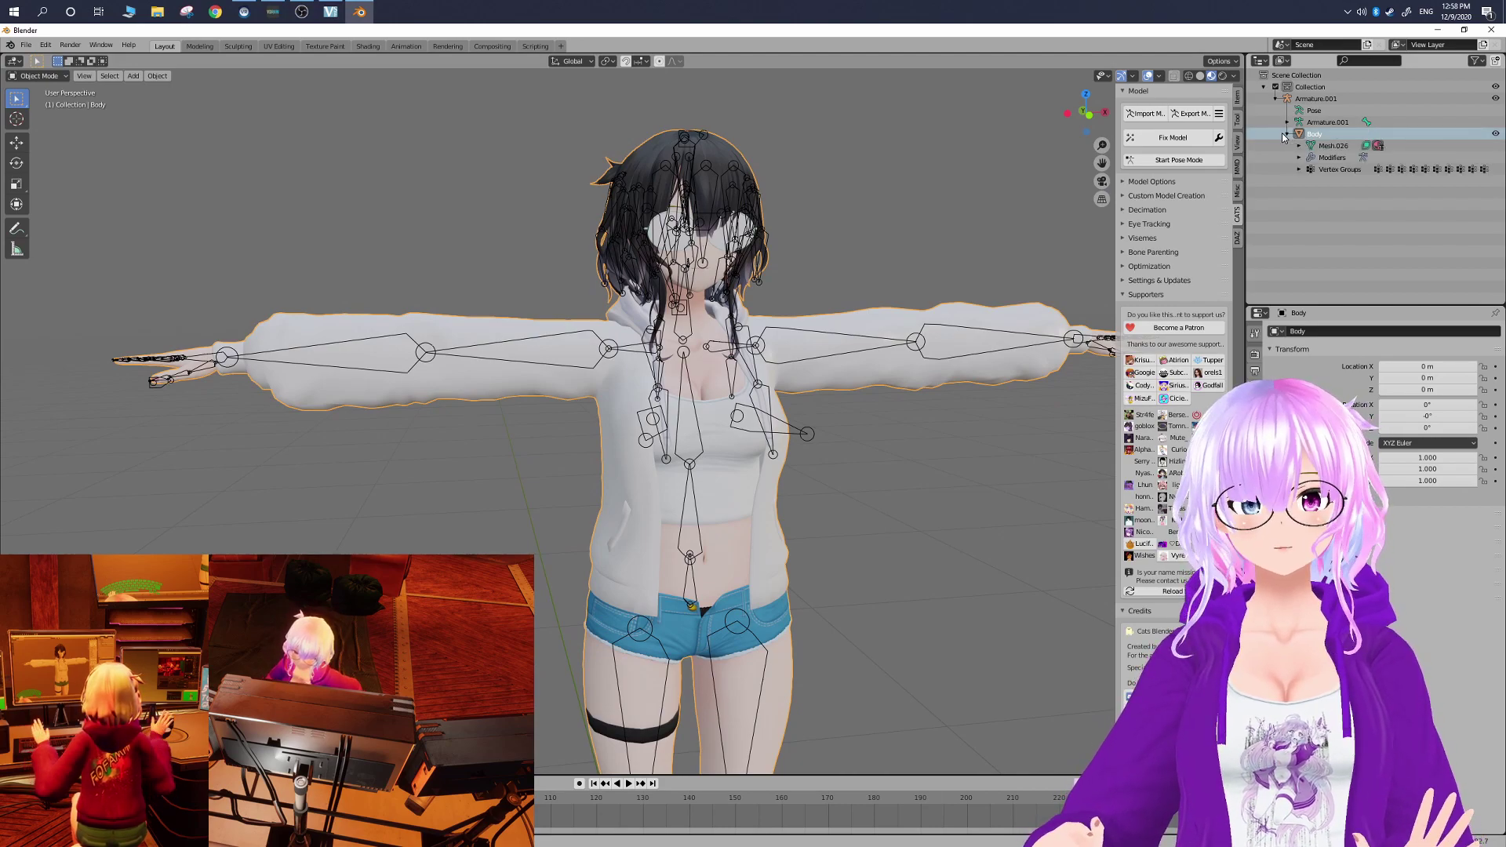
click(1287, 134)
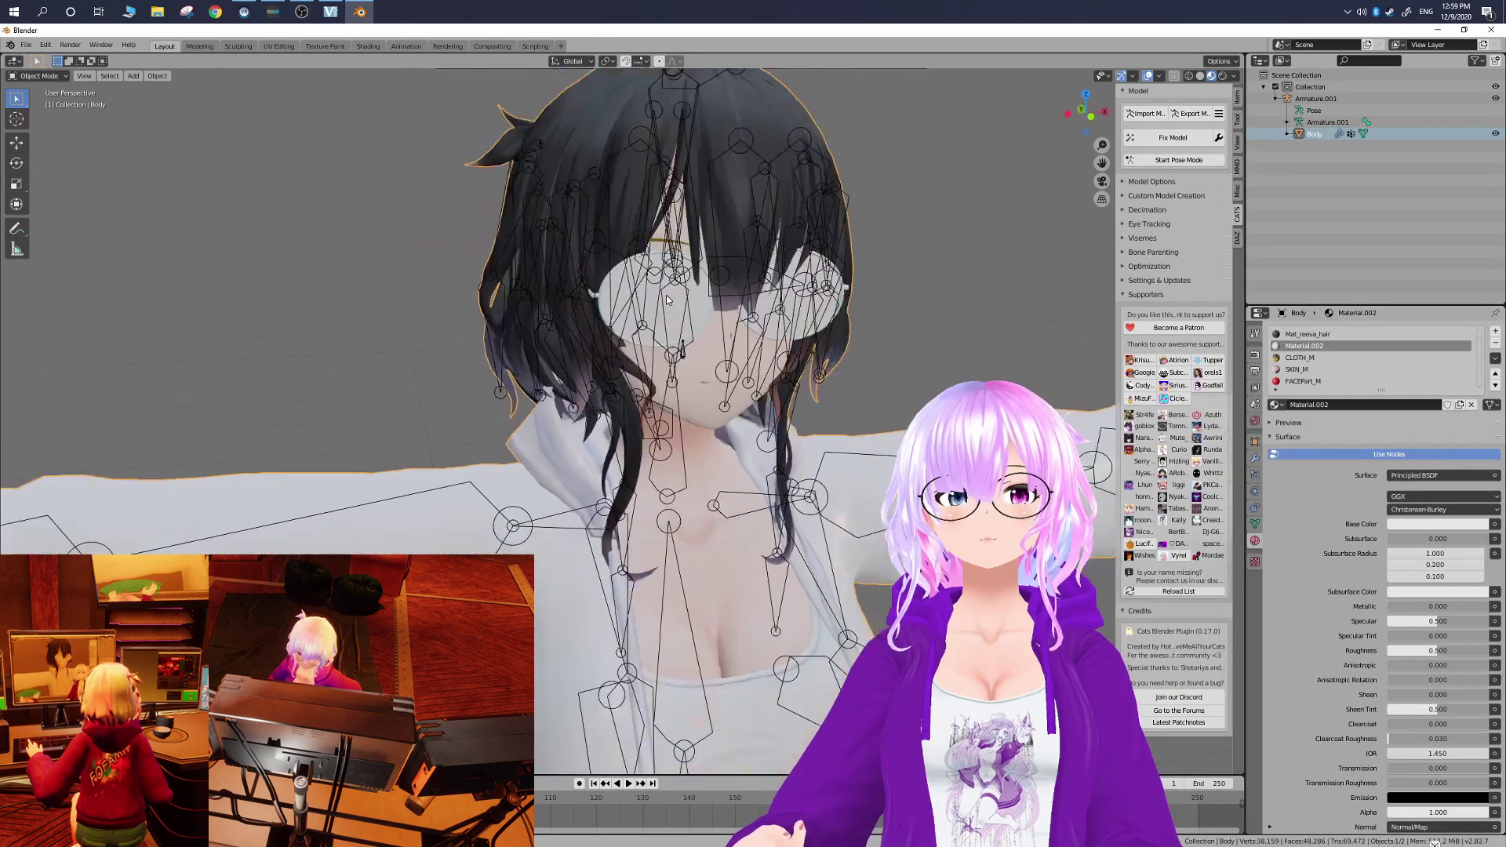
- Change the surface shader of the glasses lens material Material.002 to Transparent BSDF
middle_drag(695, 276, 652, 273)
scroll(652, 272, up, 5)
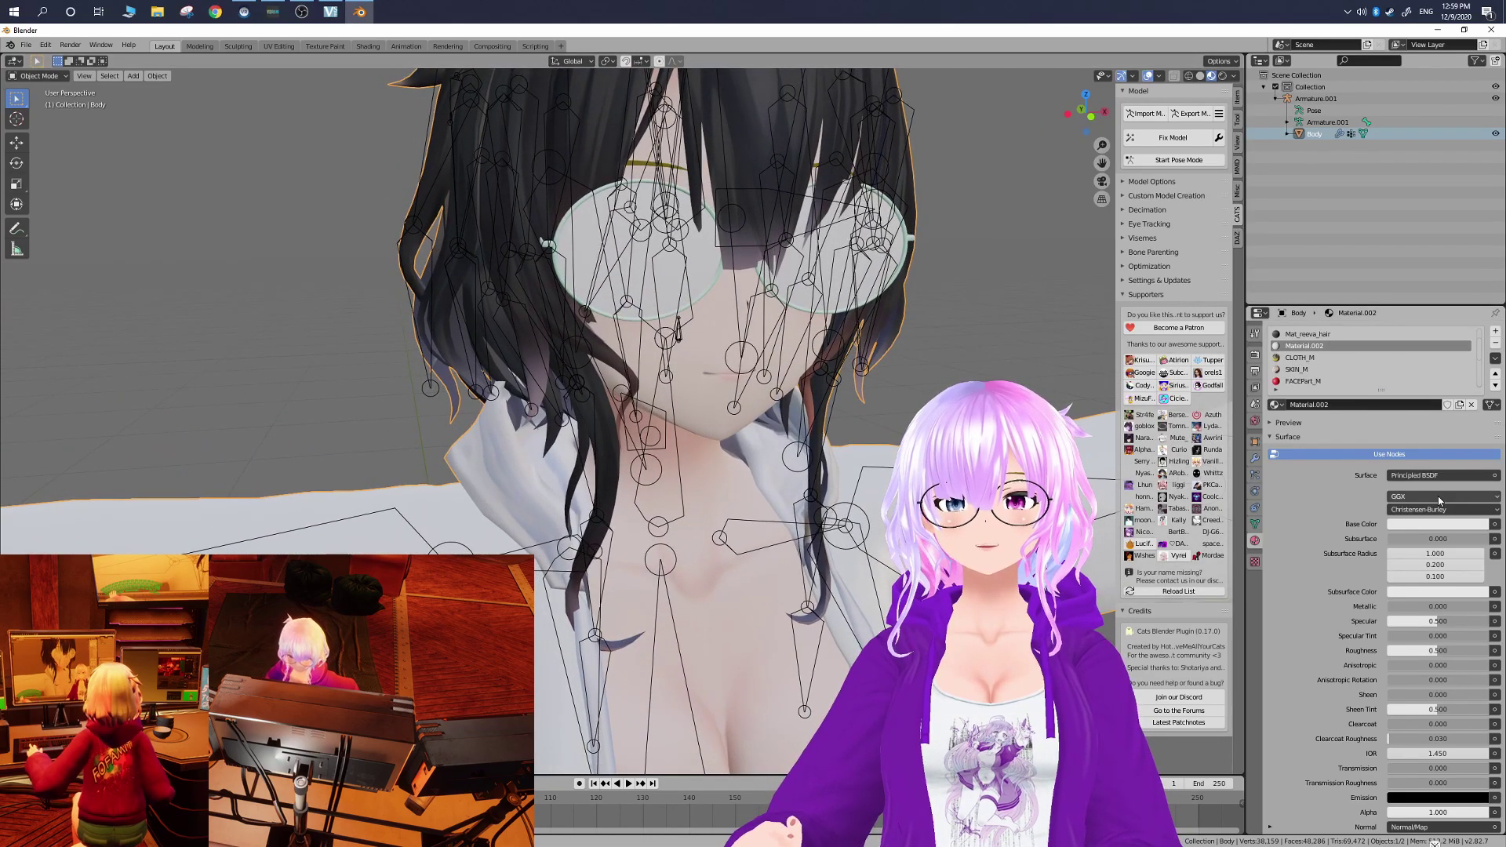
click(1438, 524)
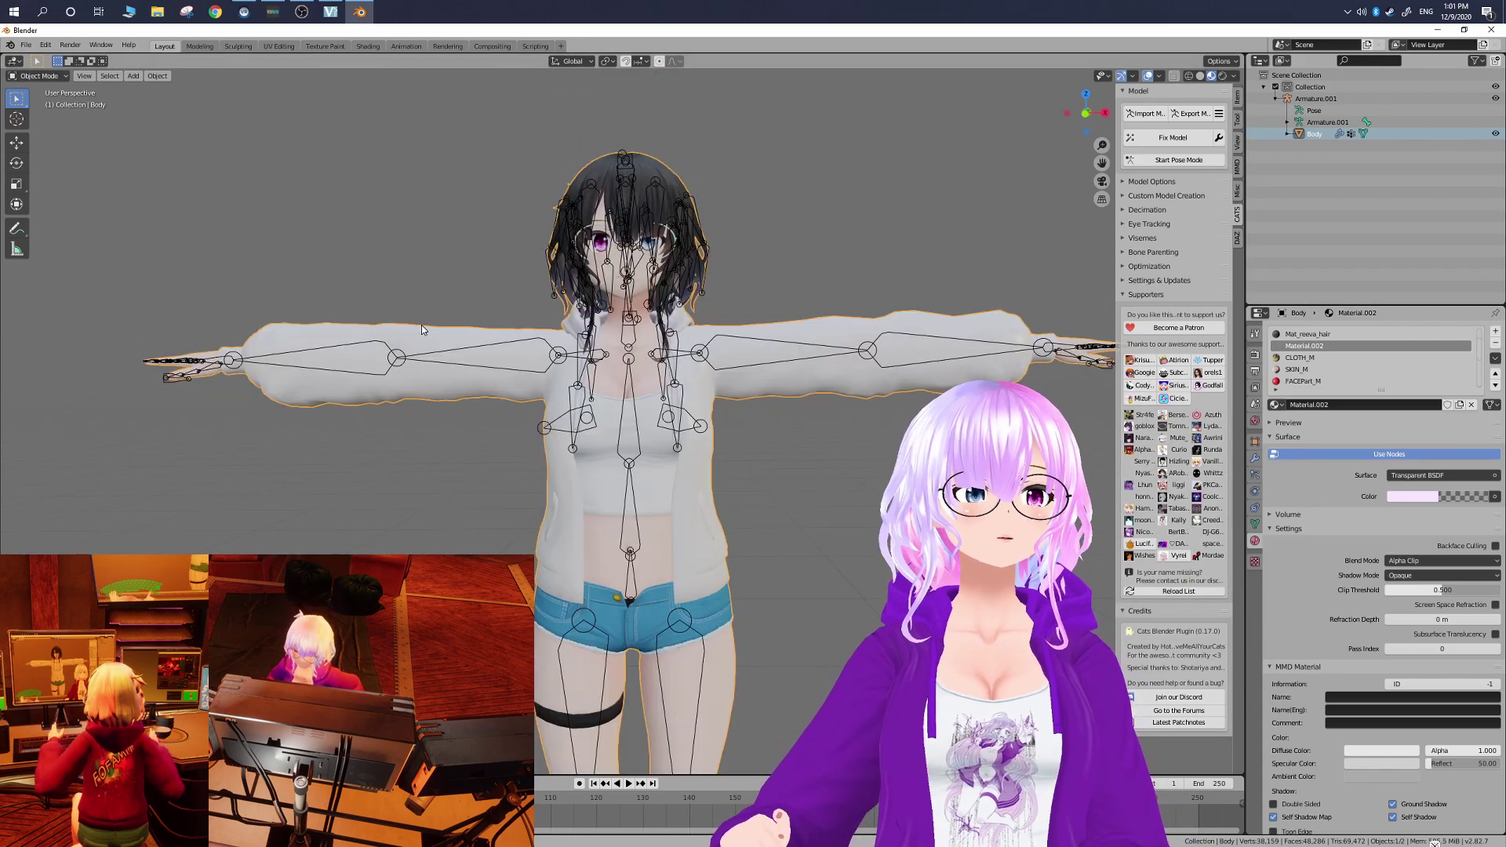
- Separate the Body mesh by materials using the CATS model options
middle_drag(737, 318, 682, 299)
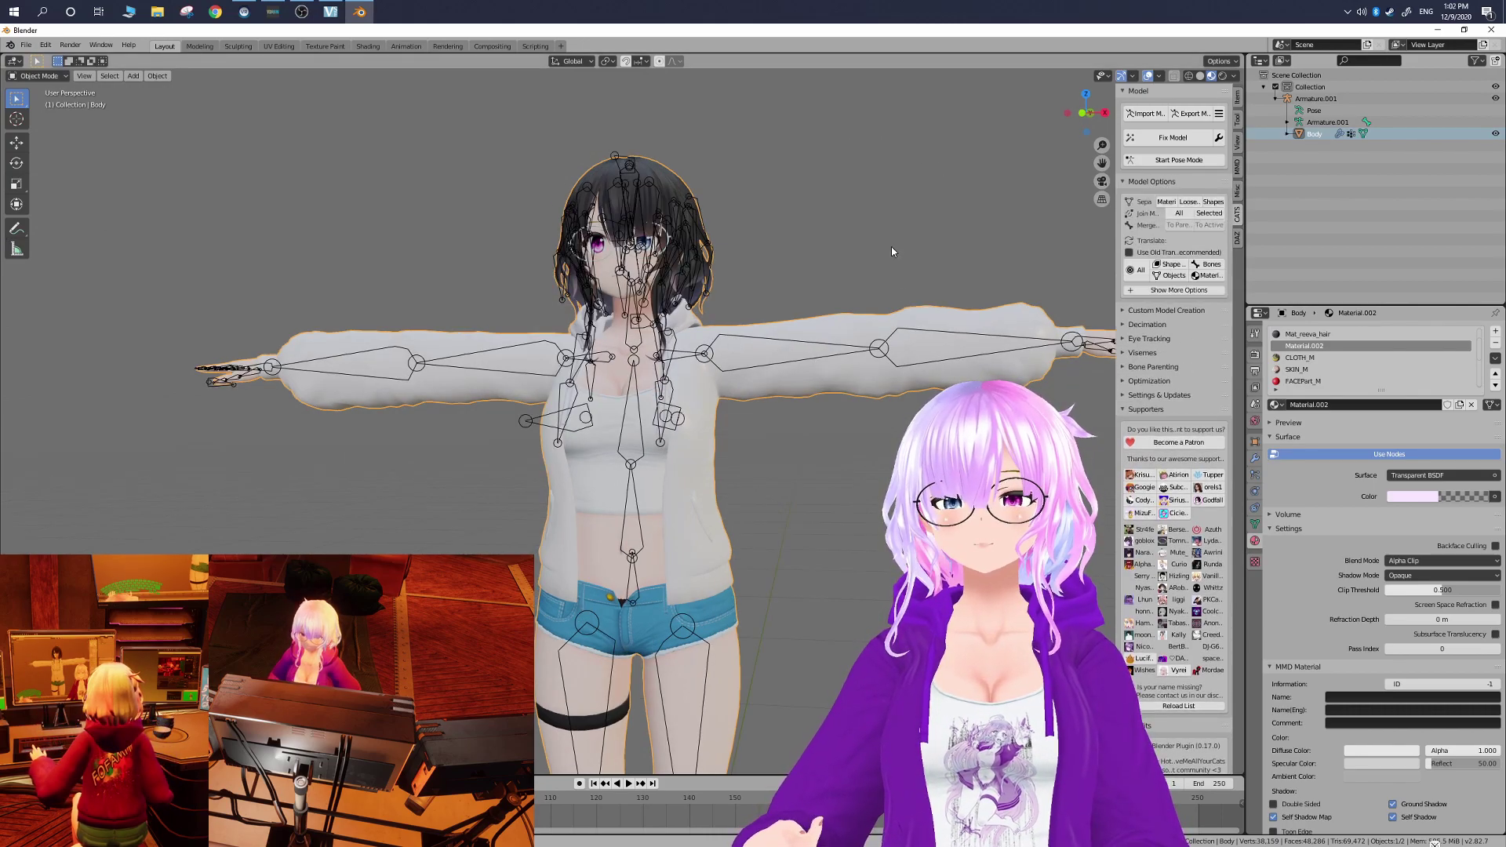
middle_drag(892, 252, 1087, 238)
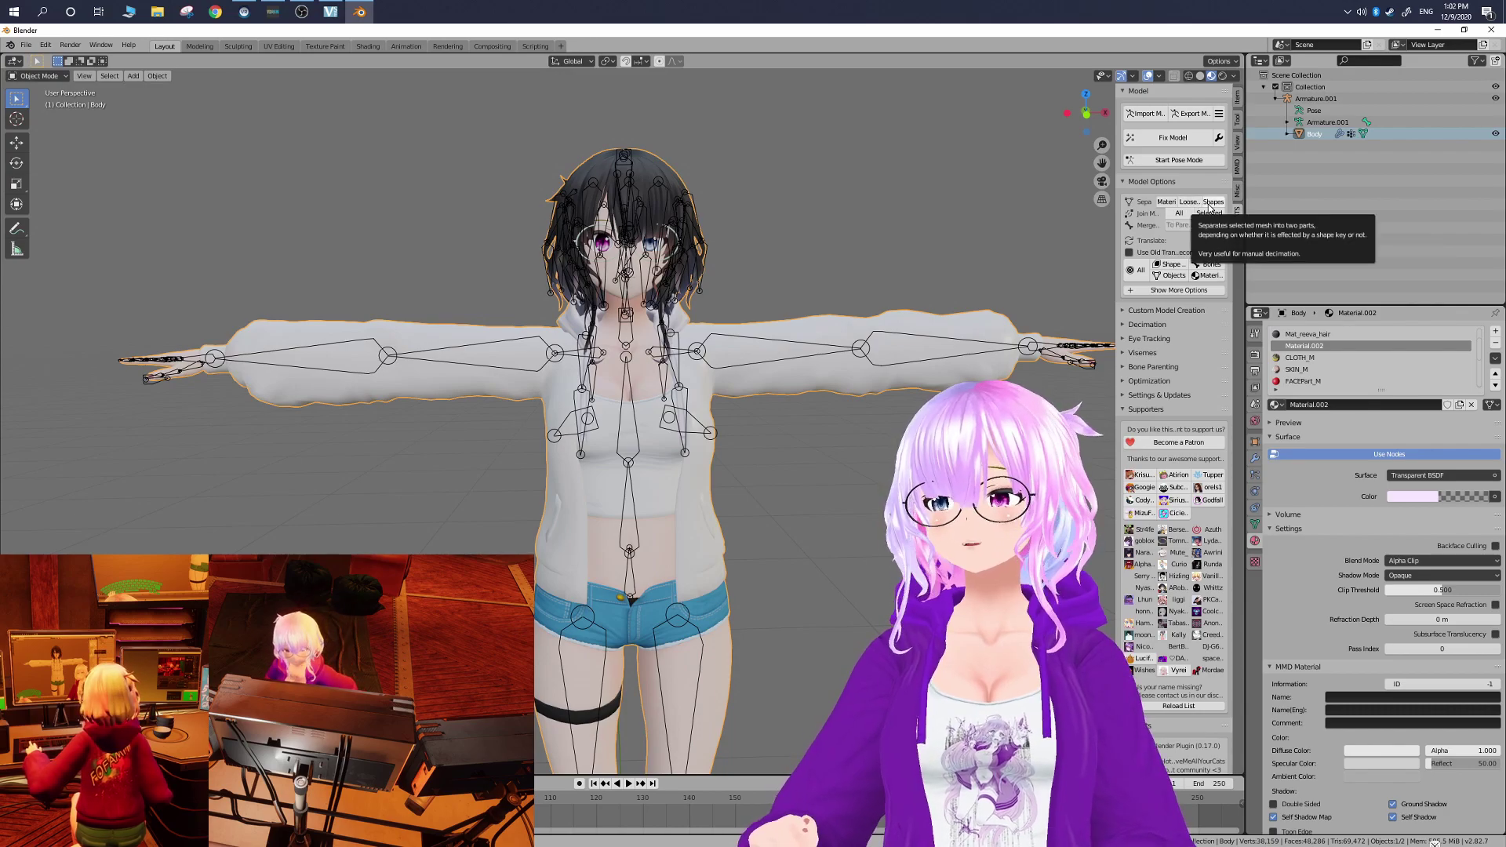
click(1169, 202)
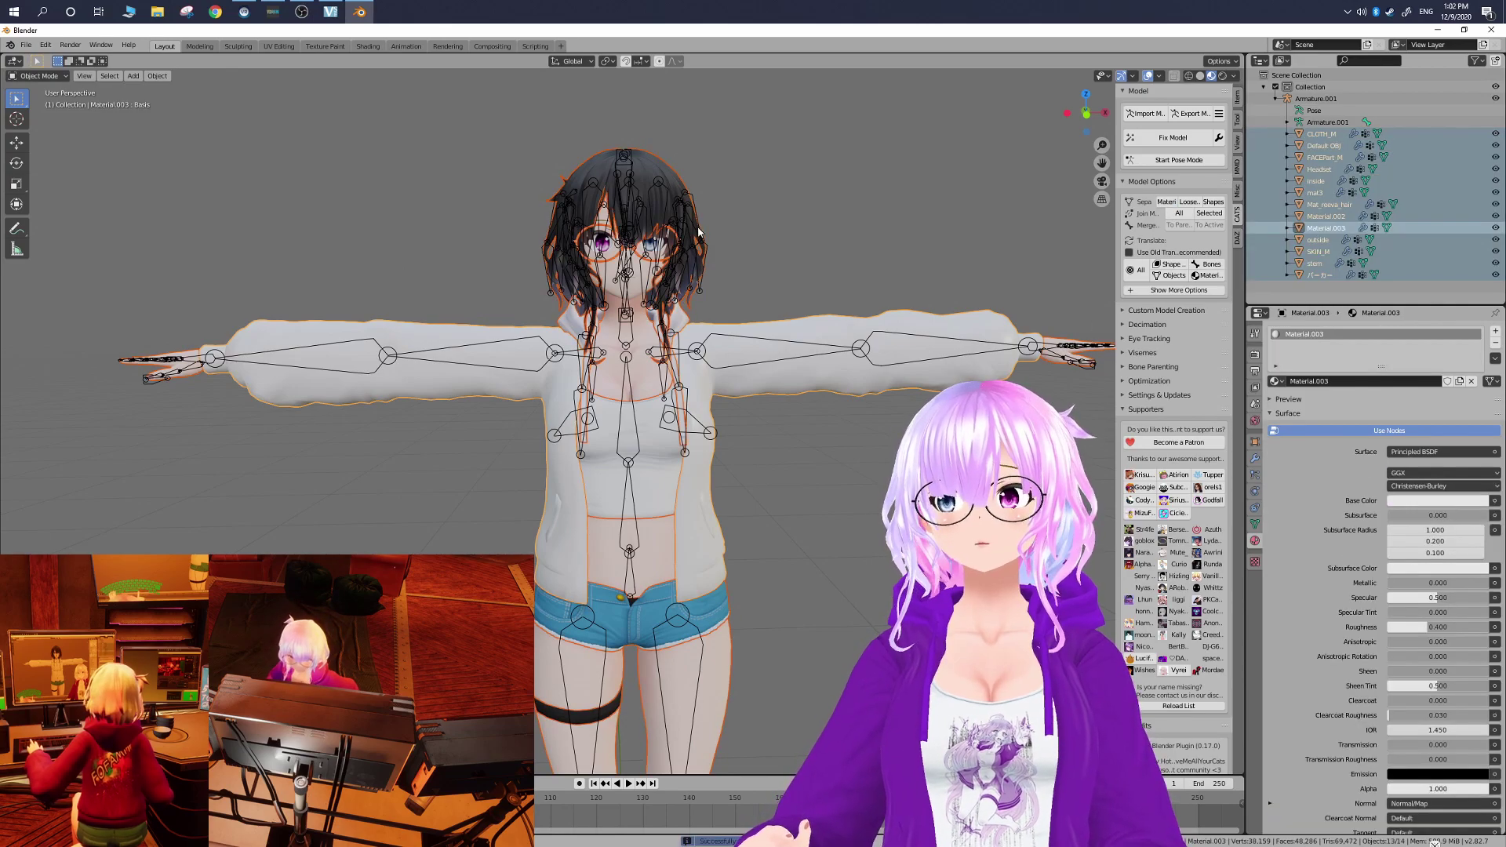
- Select the separated CLOTH_M mesh on its own and look over the avatar's parts from several angles
scroll(817, 224, up, 3)
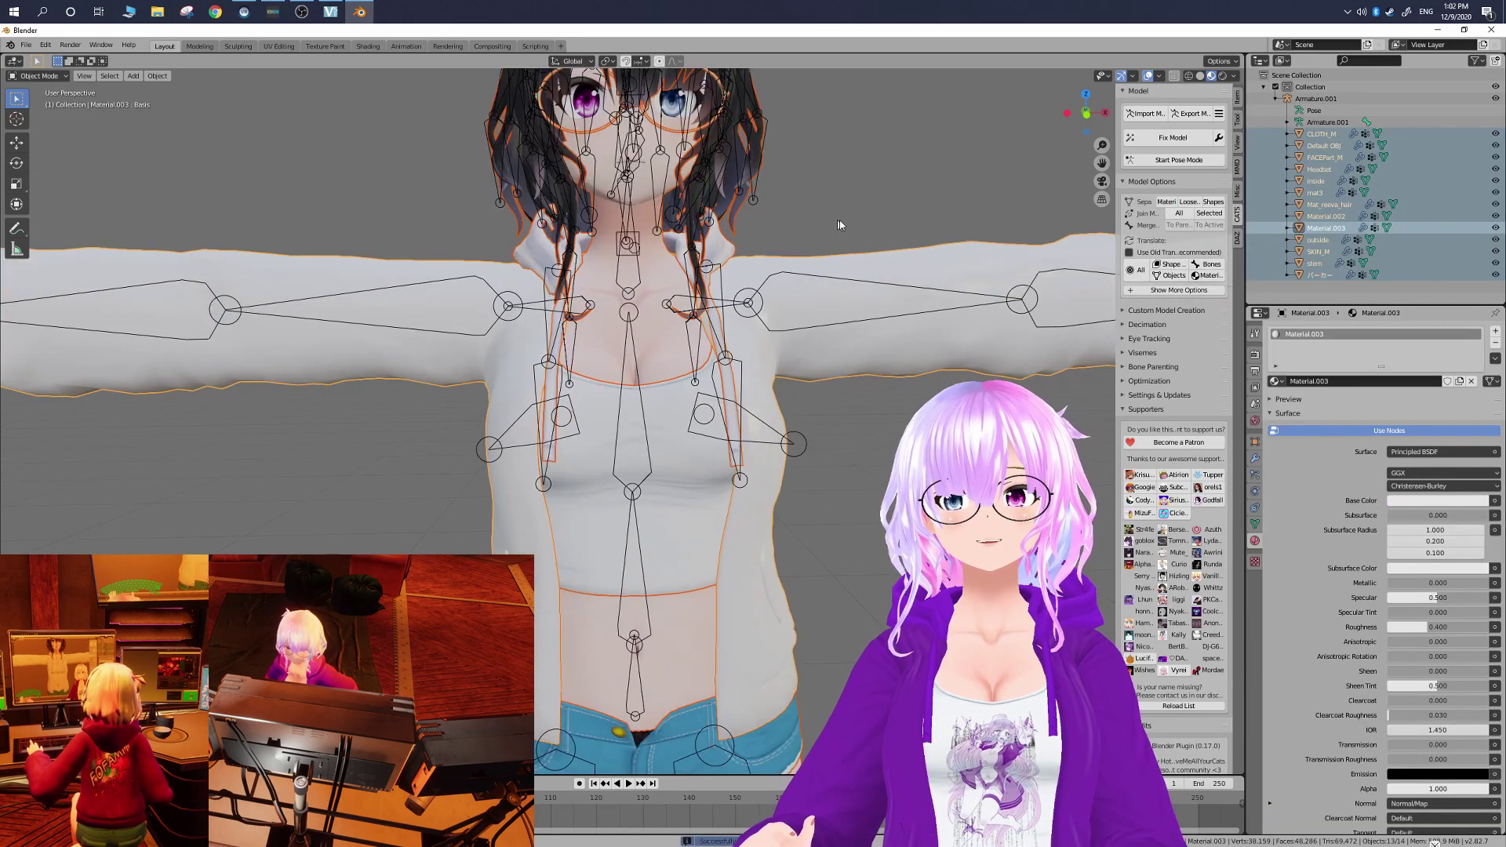
scroll(852, 220, down, 2)
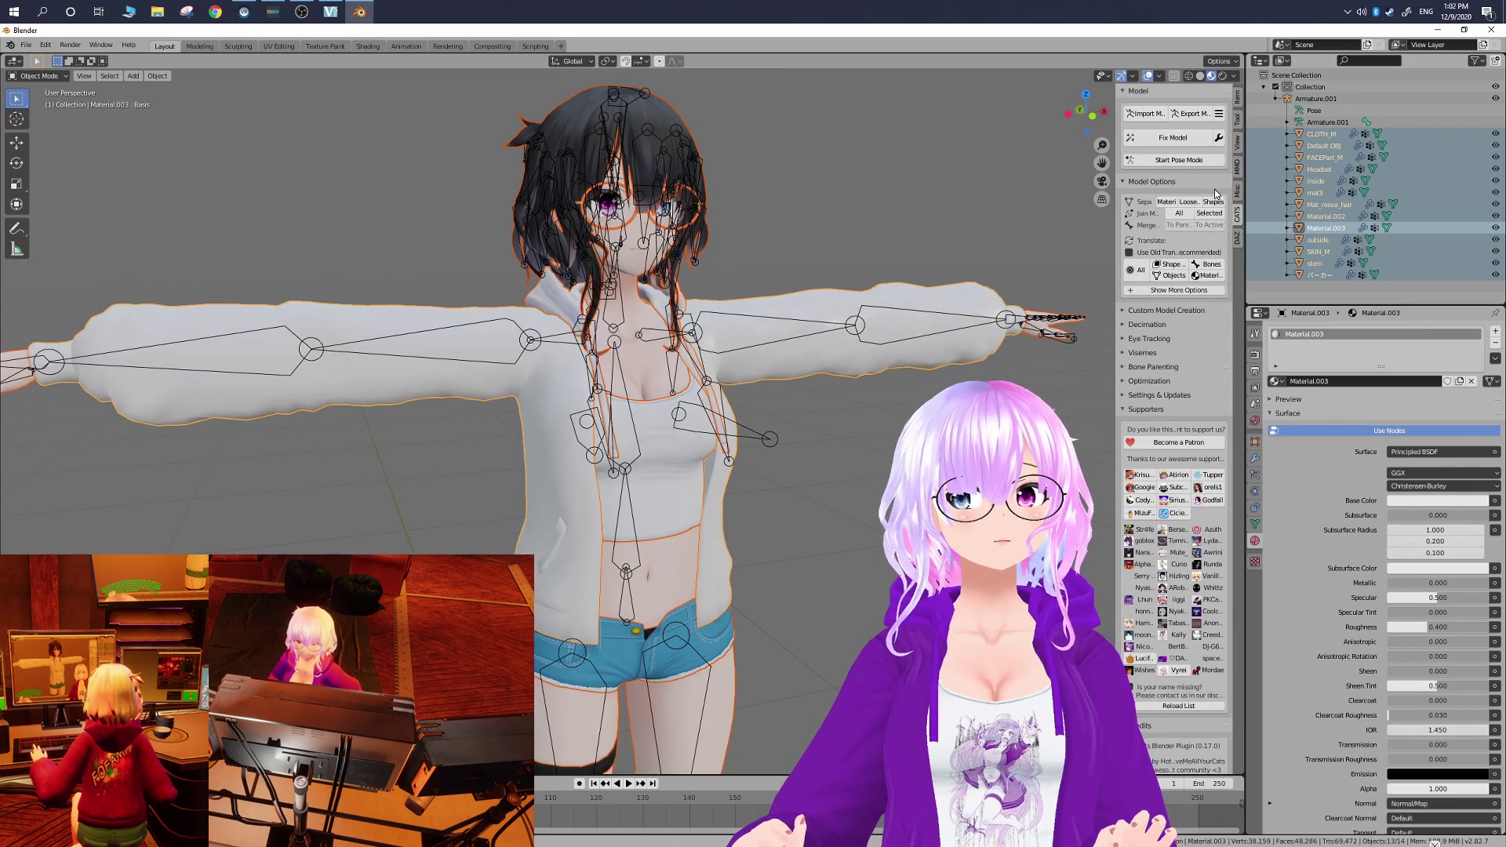
click(1321, 133)
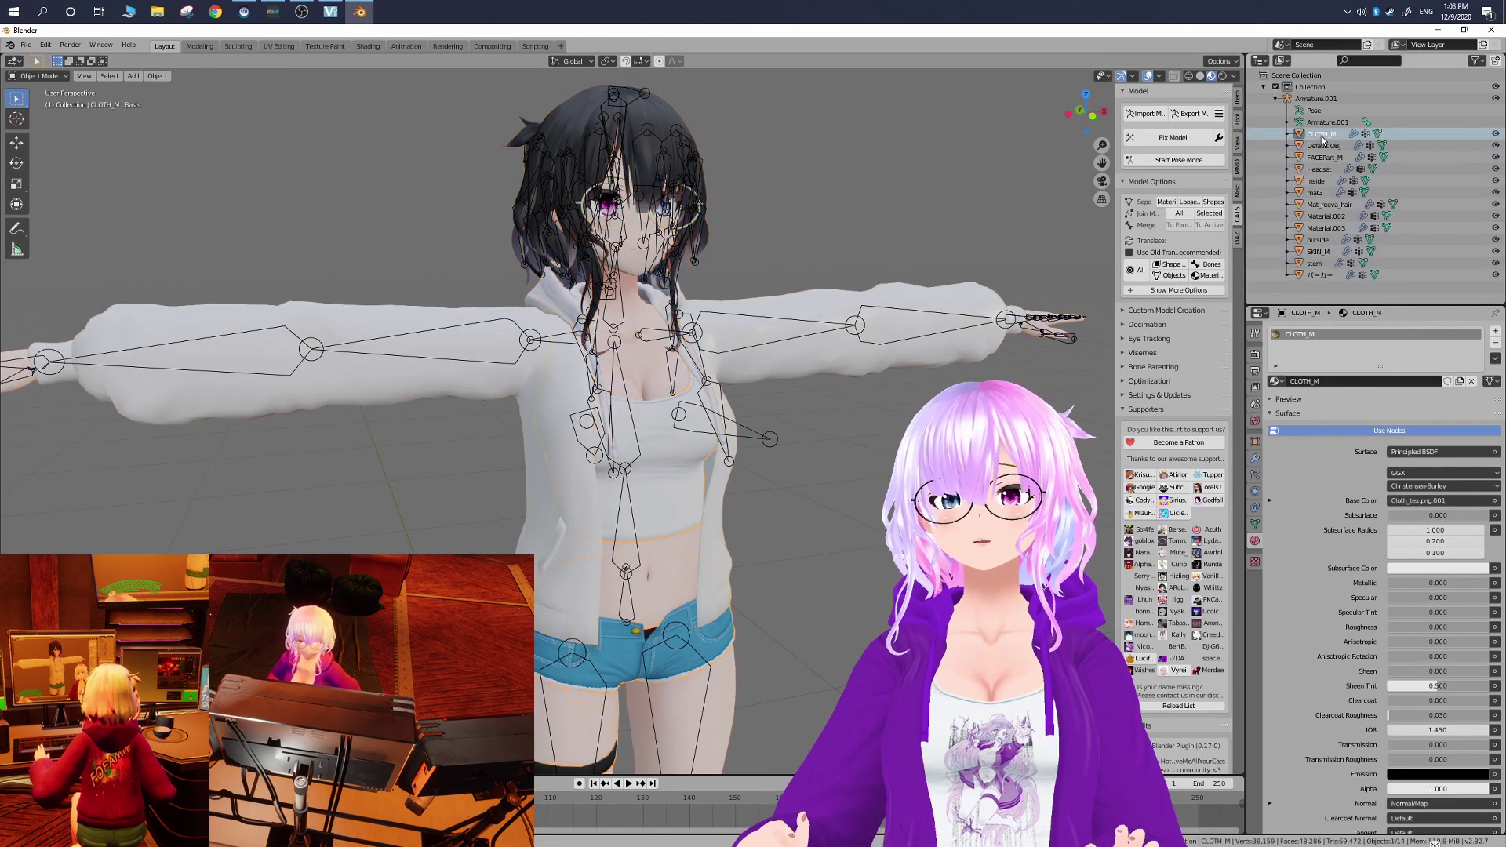
shift+click(1324, 276)
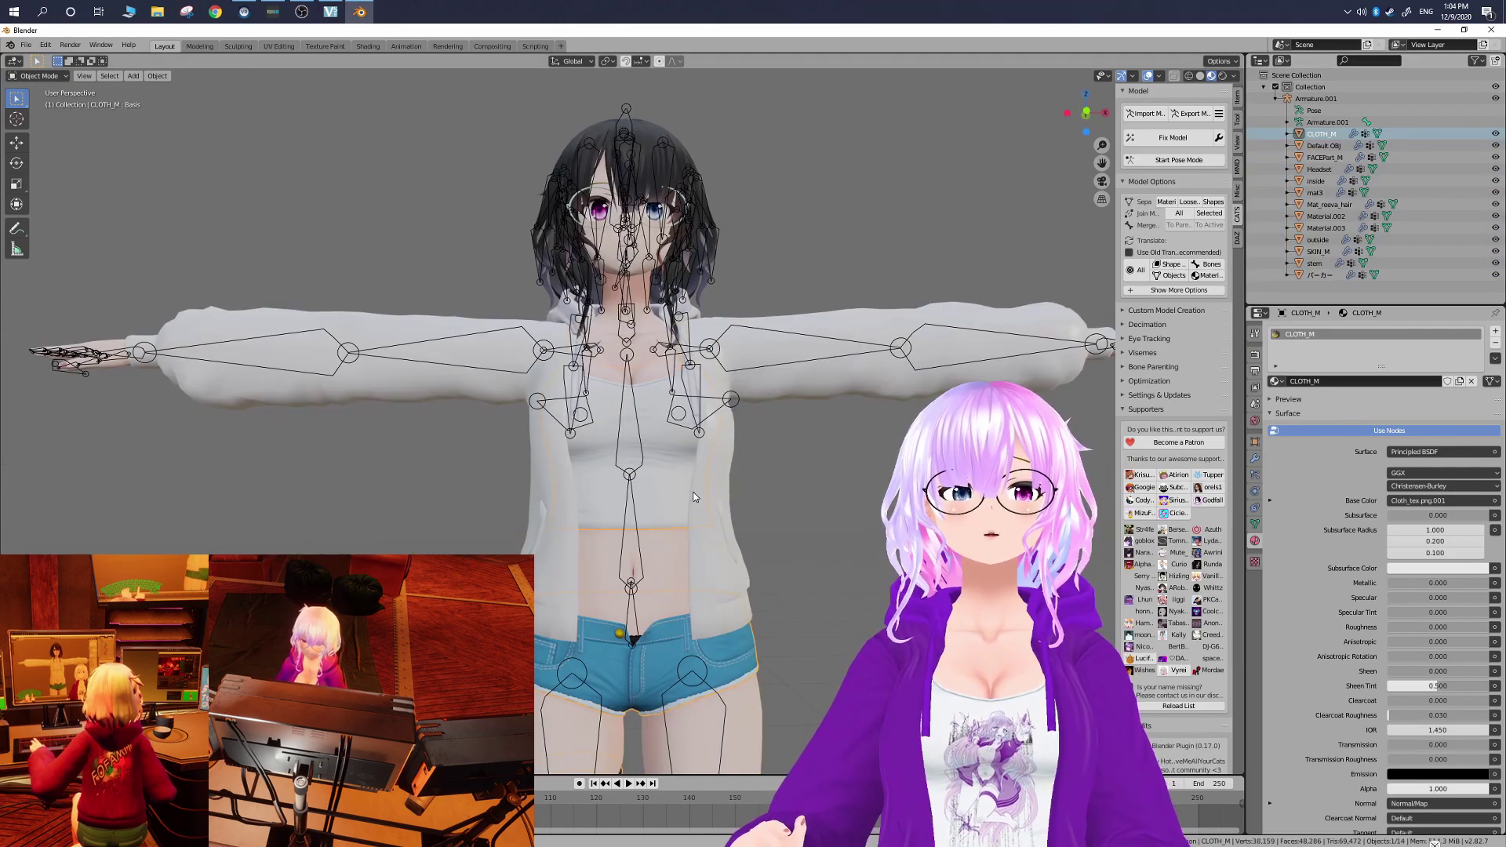
middle_drag(694, 496, 730, 676)
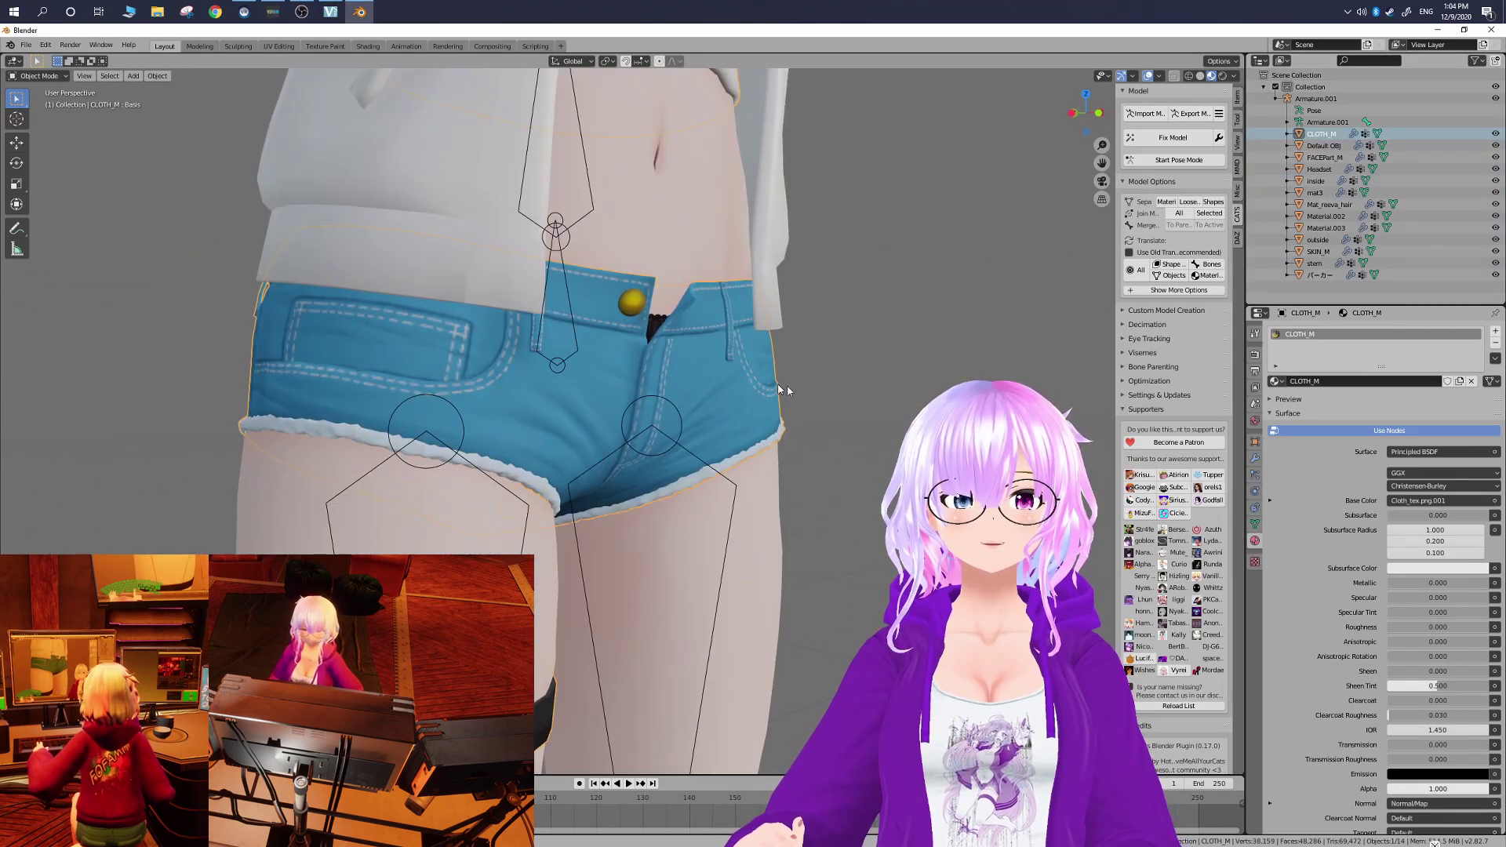
middle_drag(787, 385, 726, 369)
scroll(741, 428, down, 5)
scroll(791, 435, up, 4)
scroll(727, 369, down, 4)
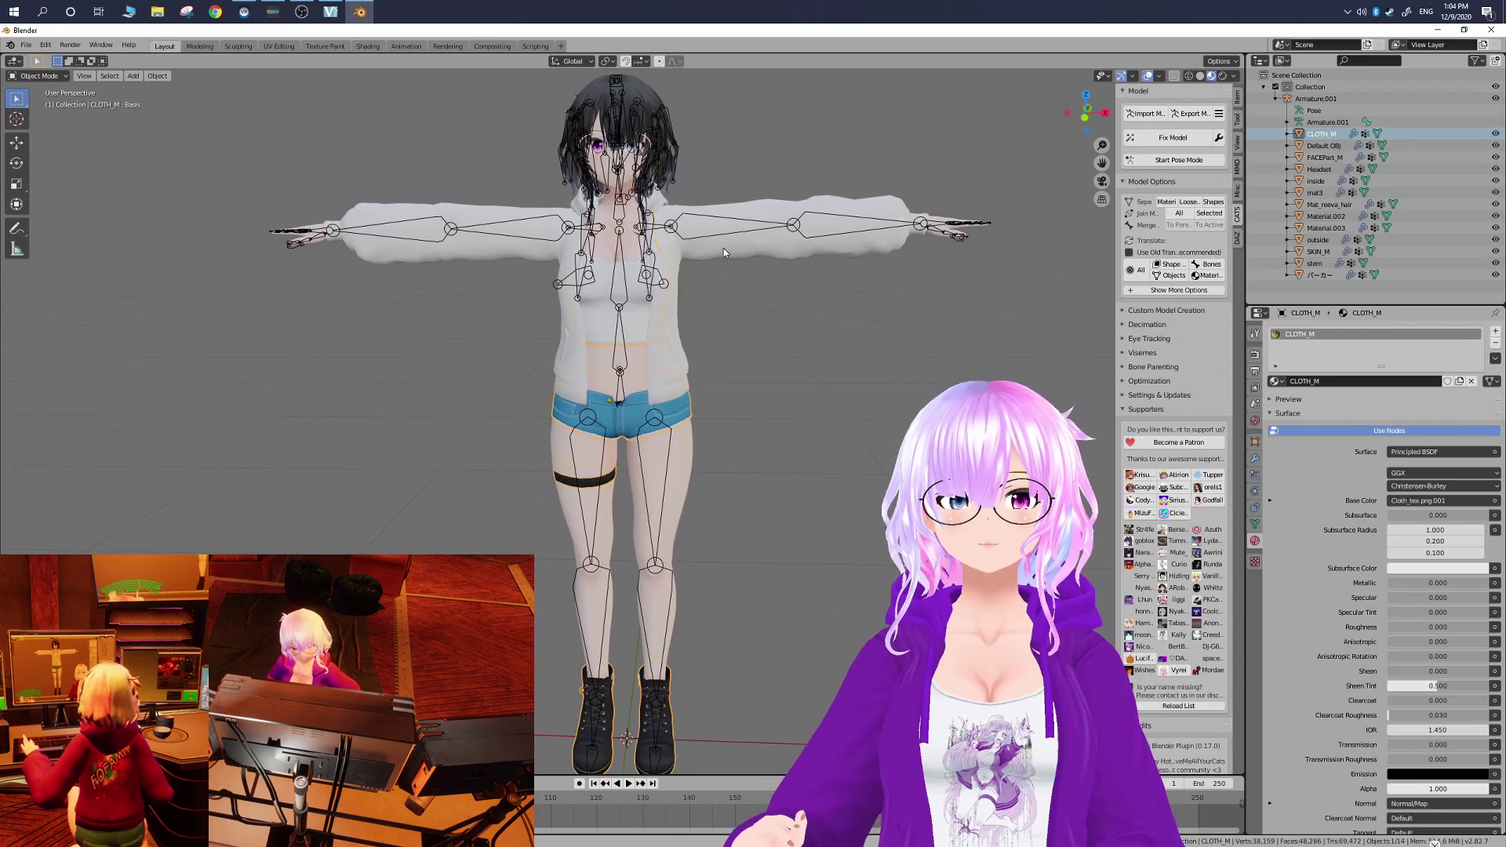
- Select the white jacket mesh パーカー and hide both it and Material.003 in the viewport
click(723, 248)
shift+click(654, 198)
middle_drag(654, 198, 698, 231)
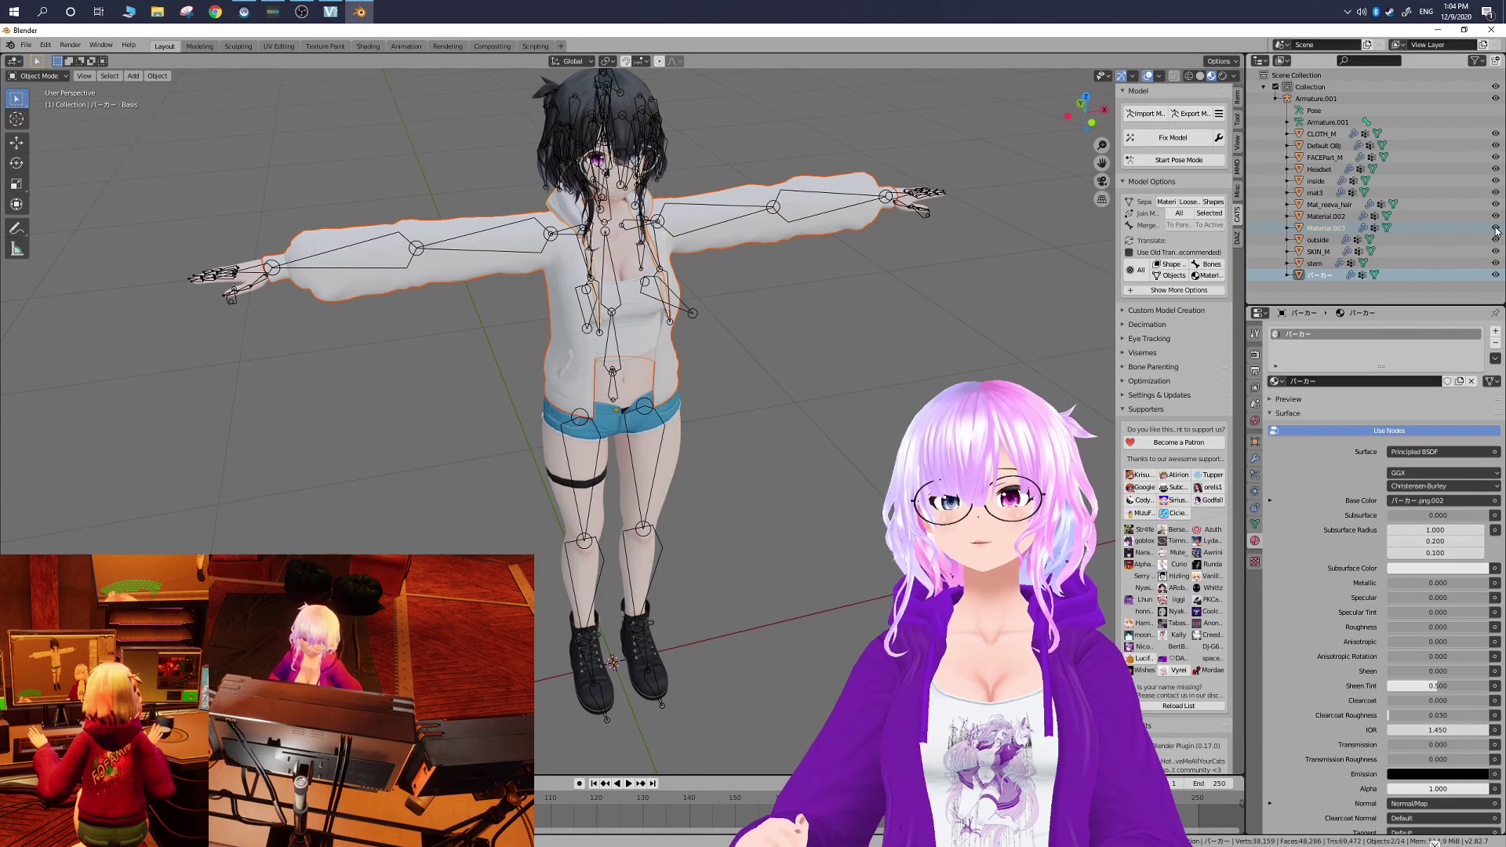
drag(1496, 231, 1496, 275)
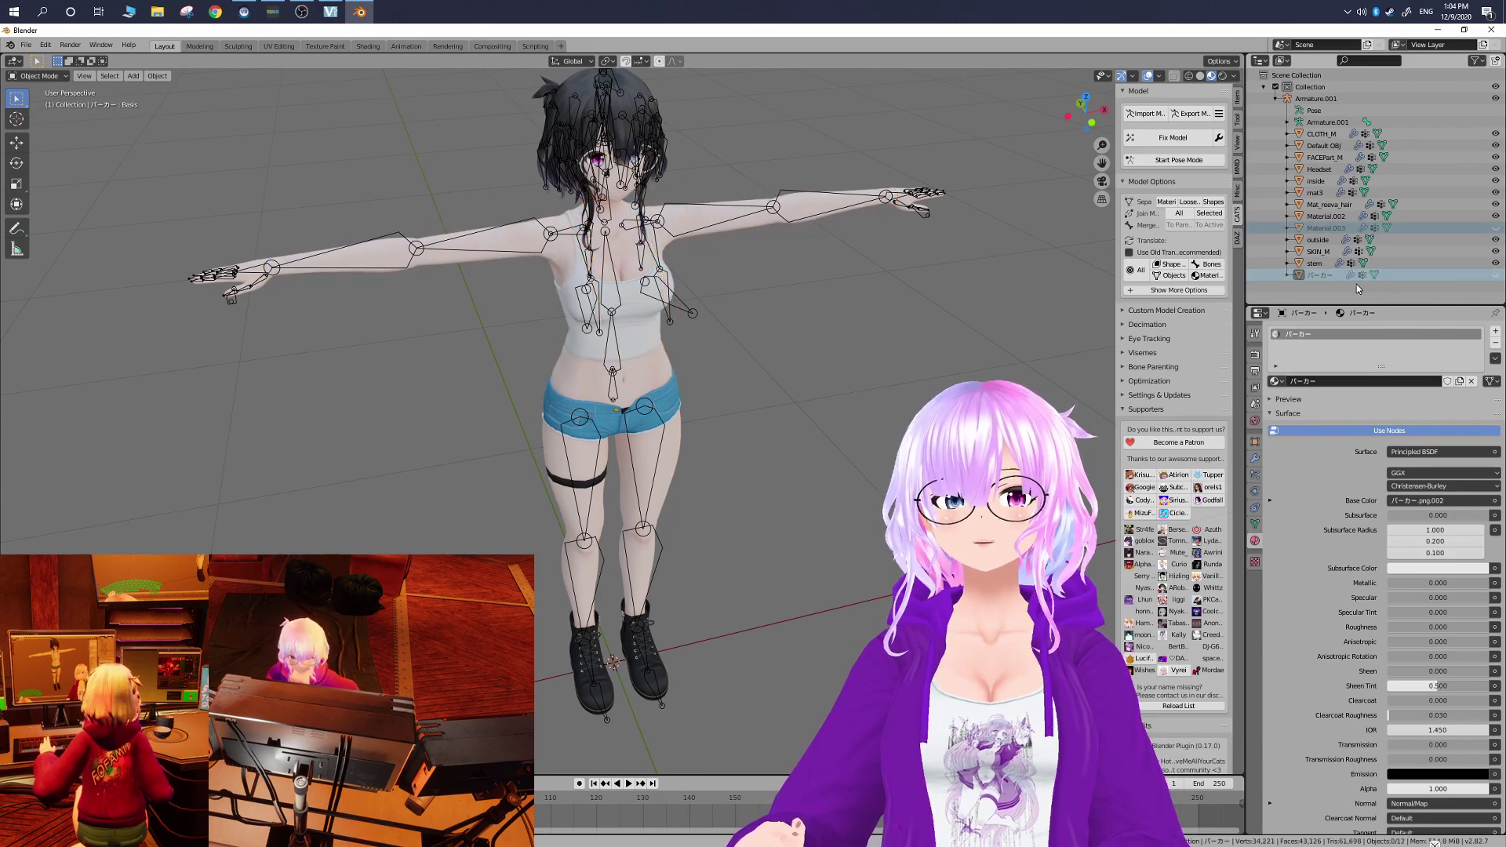
- Select the CLOTH_M mesh of the tank top and shorts and hide Armature.001 in the viewport
middle_drag(872, 258, 948, 216)
scroll(686, 306, up, 5)
shift+middle_drag(685, 309, 616, 213)
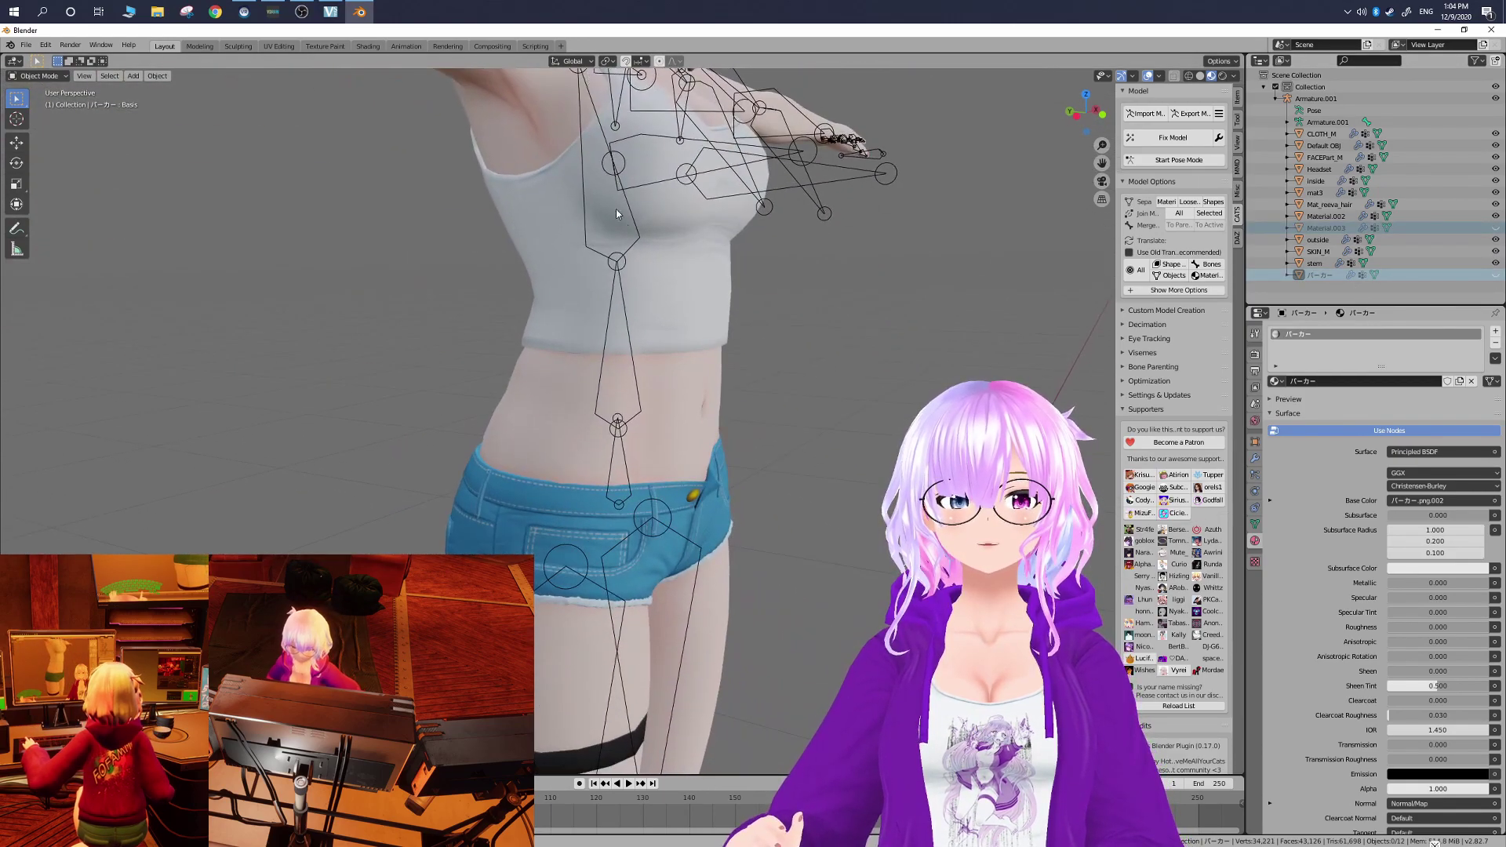
click(636, 248)
key(KP_1)
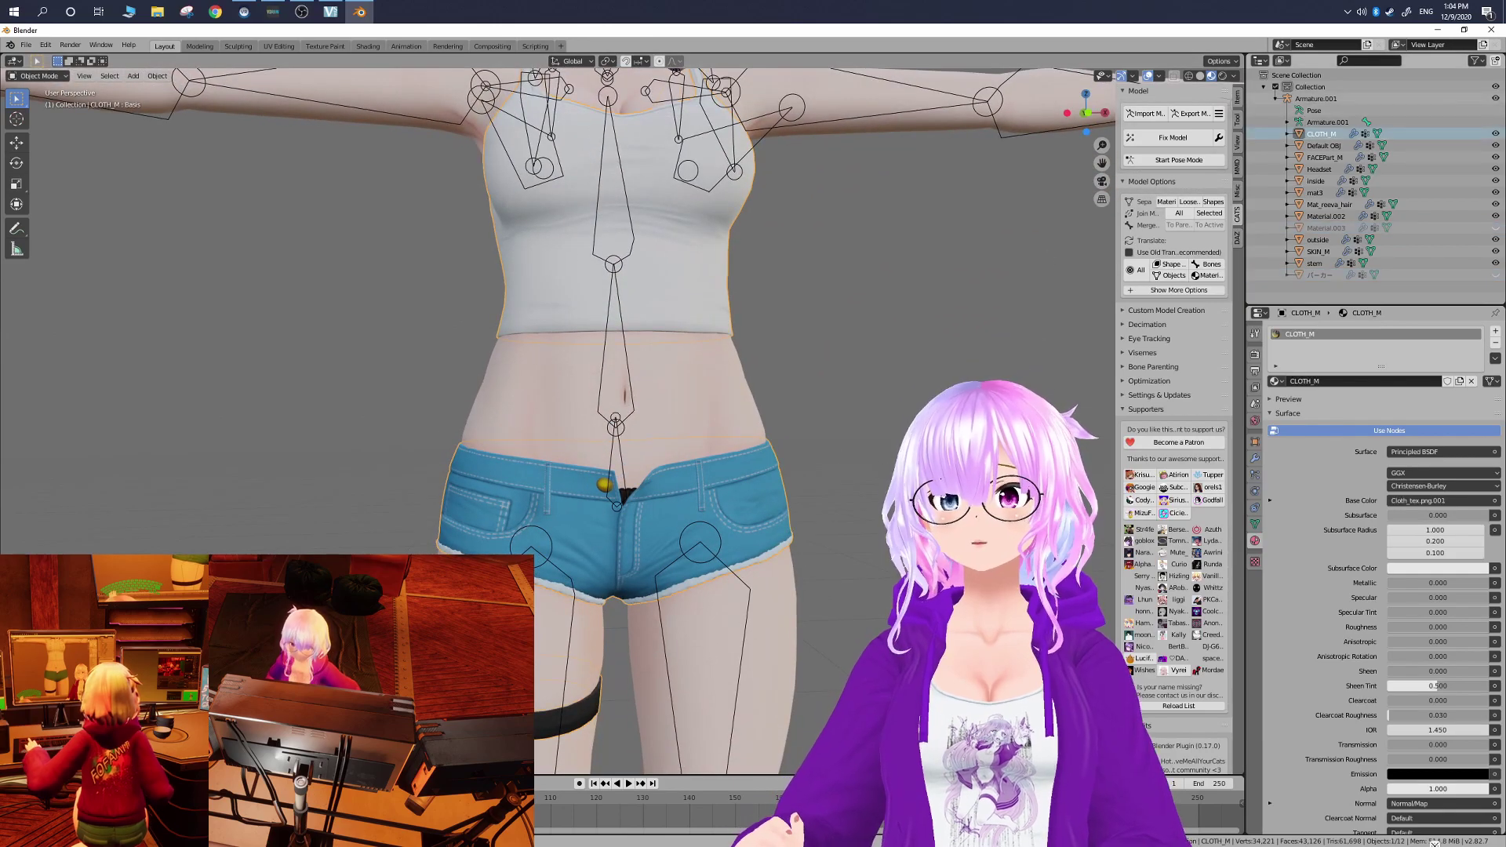
click(1496, 98)
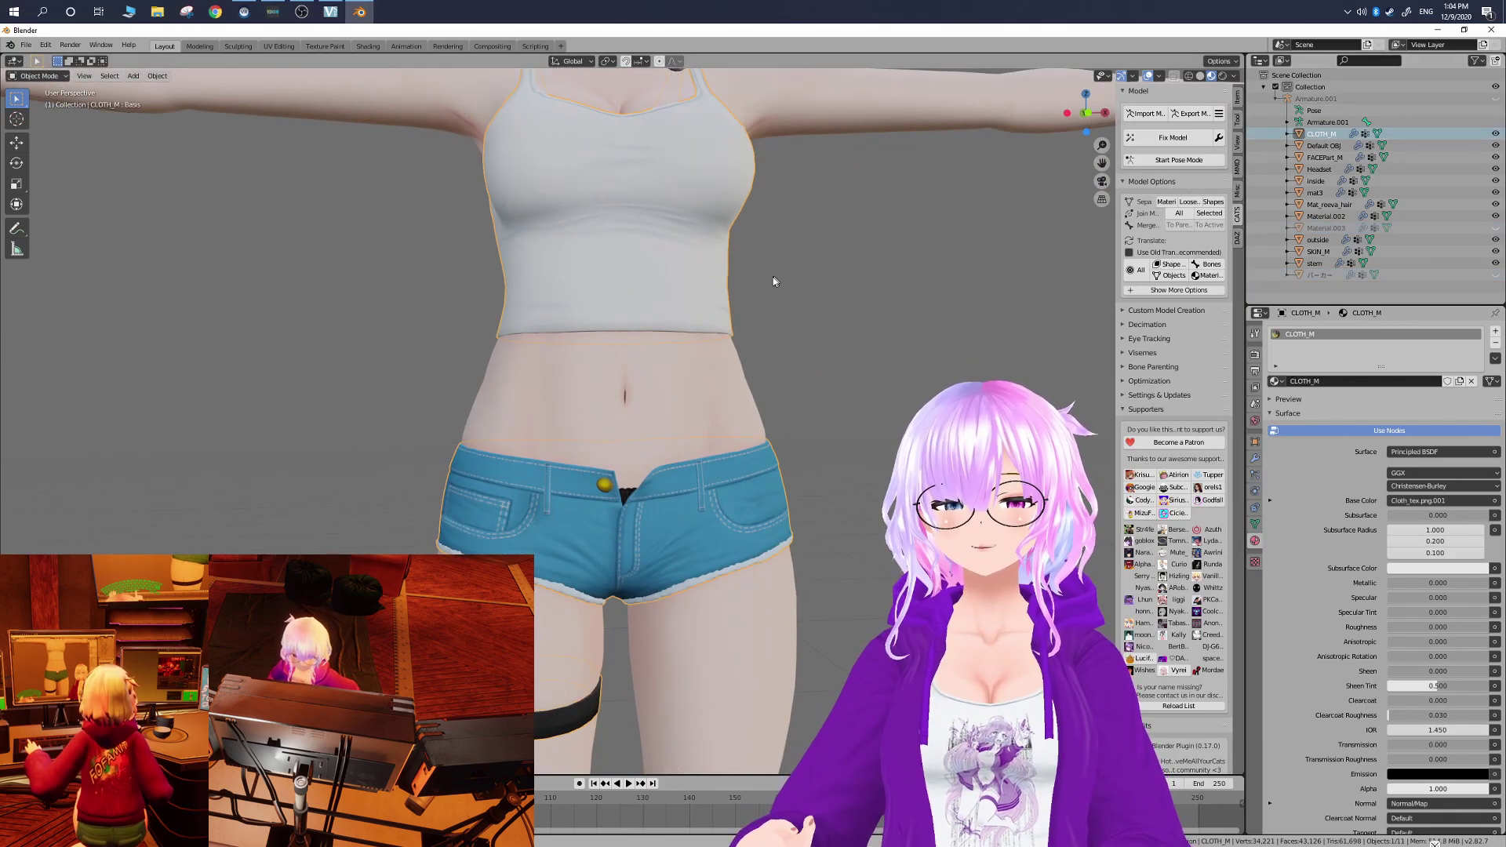
- Switch the CLOTH_M mesh to Sculpt Mode and check the shorts from the side and front
middle_drag(773, 276, 714, 267)
scroll(713, 215, up, 2)
scroll(663, 255, up, 2)
middle_drag(759, 201, 724, 174)
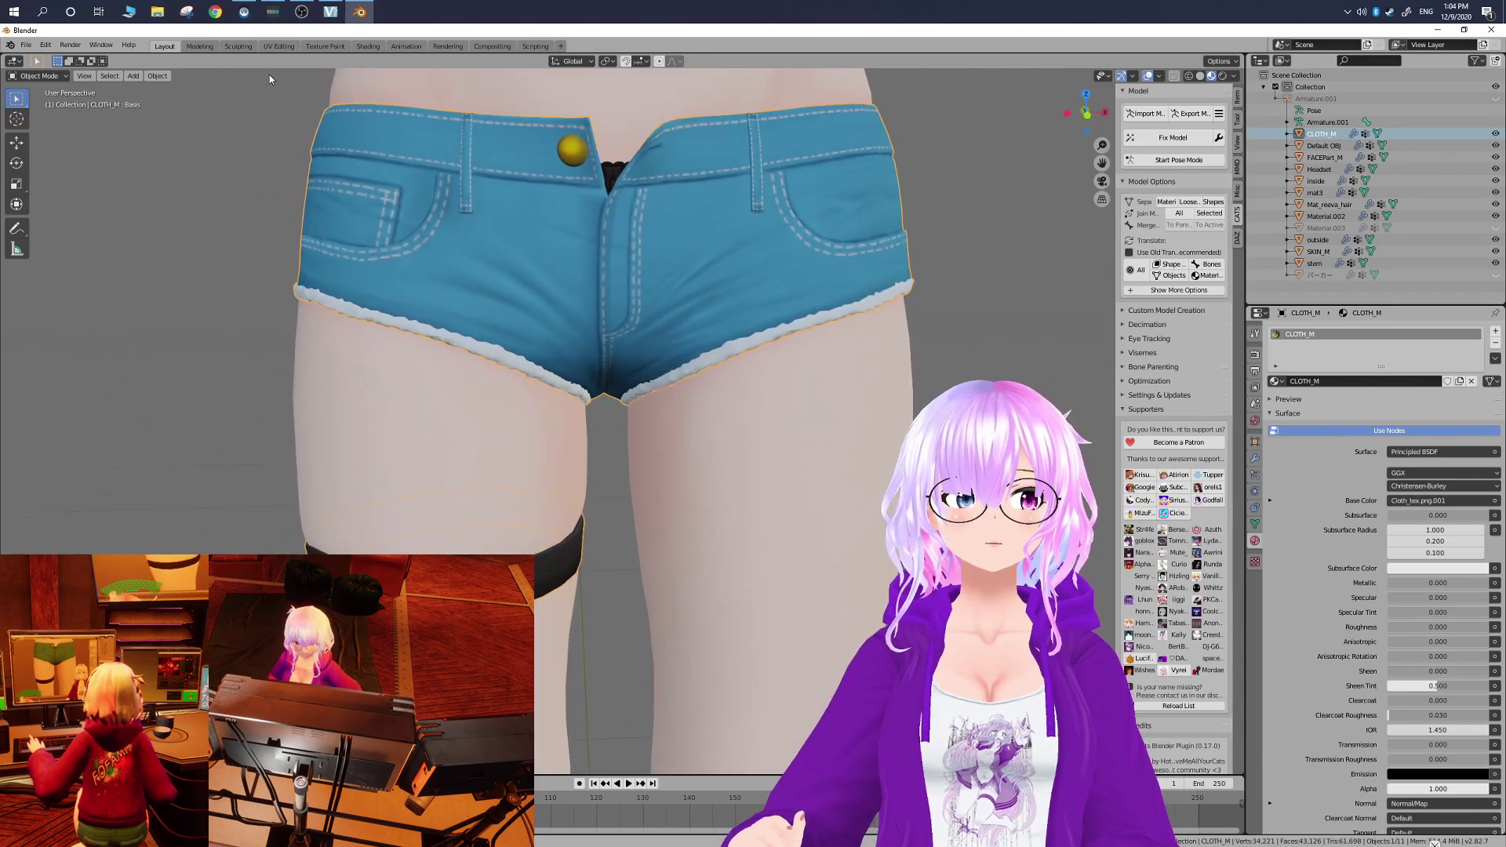
click(39, 76)
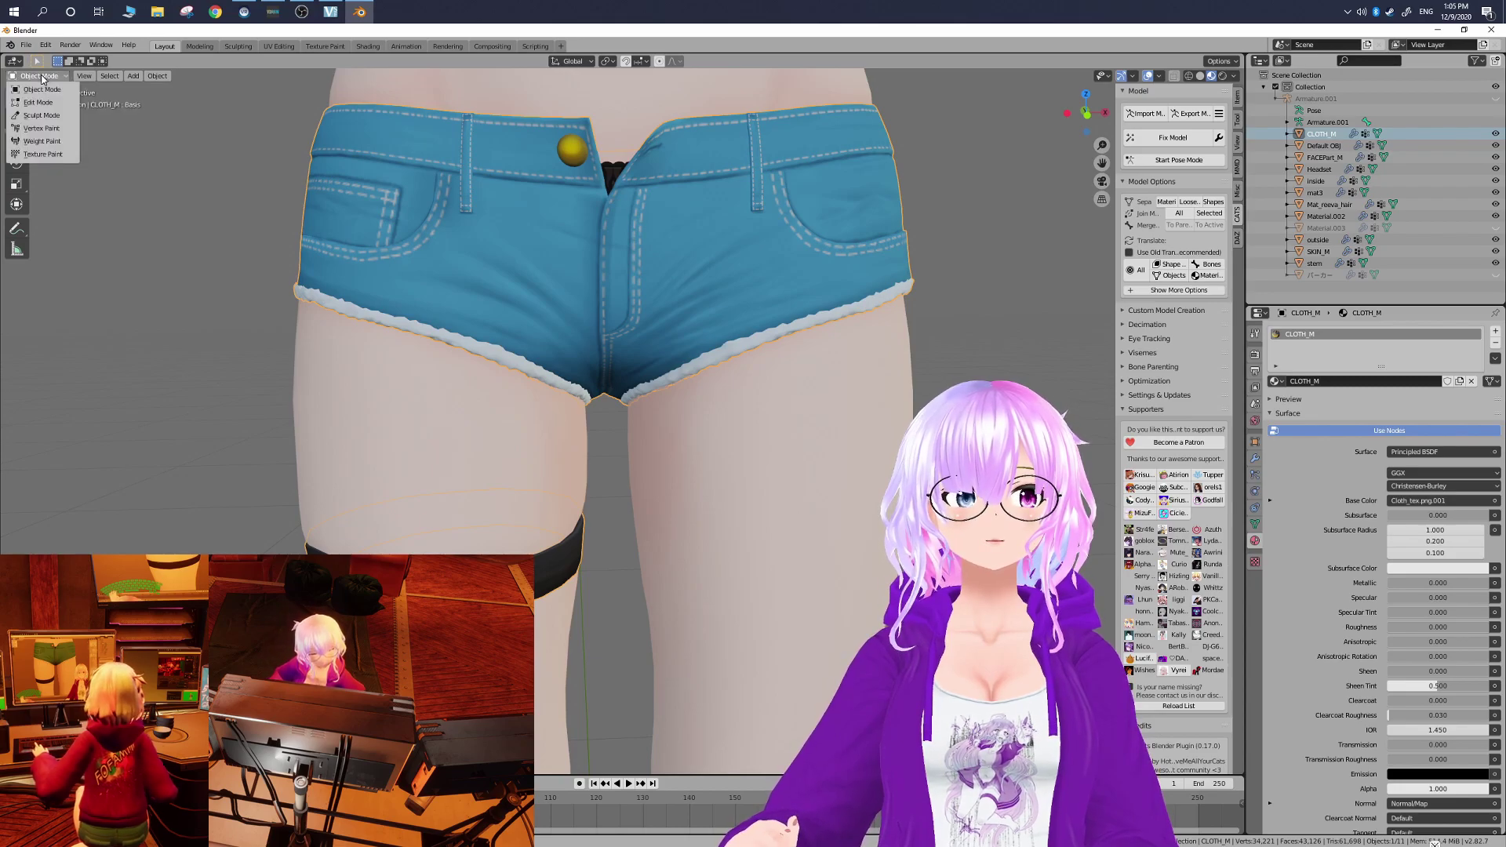
click(53, 115)
middle_drag(387, 225, 153, 176)
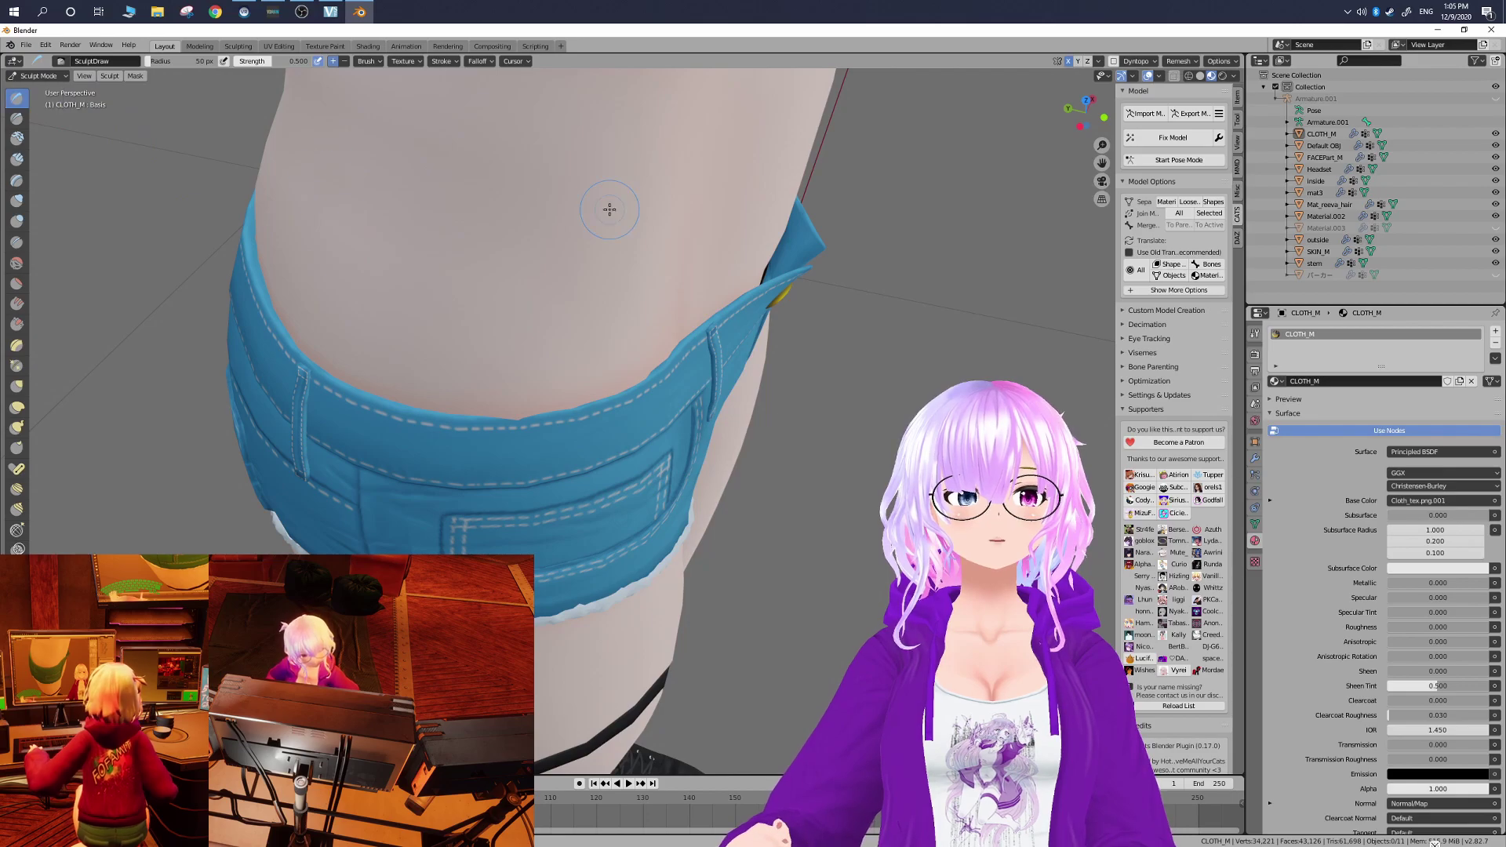
middle_drag(788, 302, 651, 214)
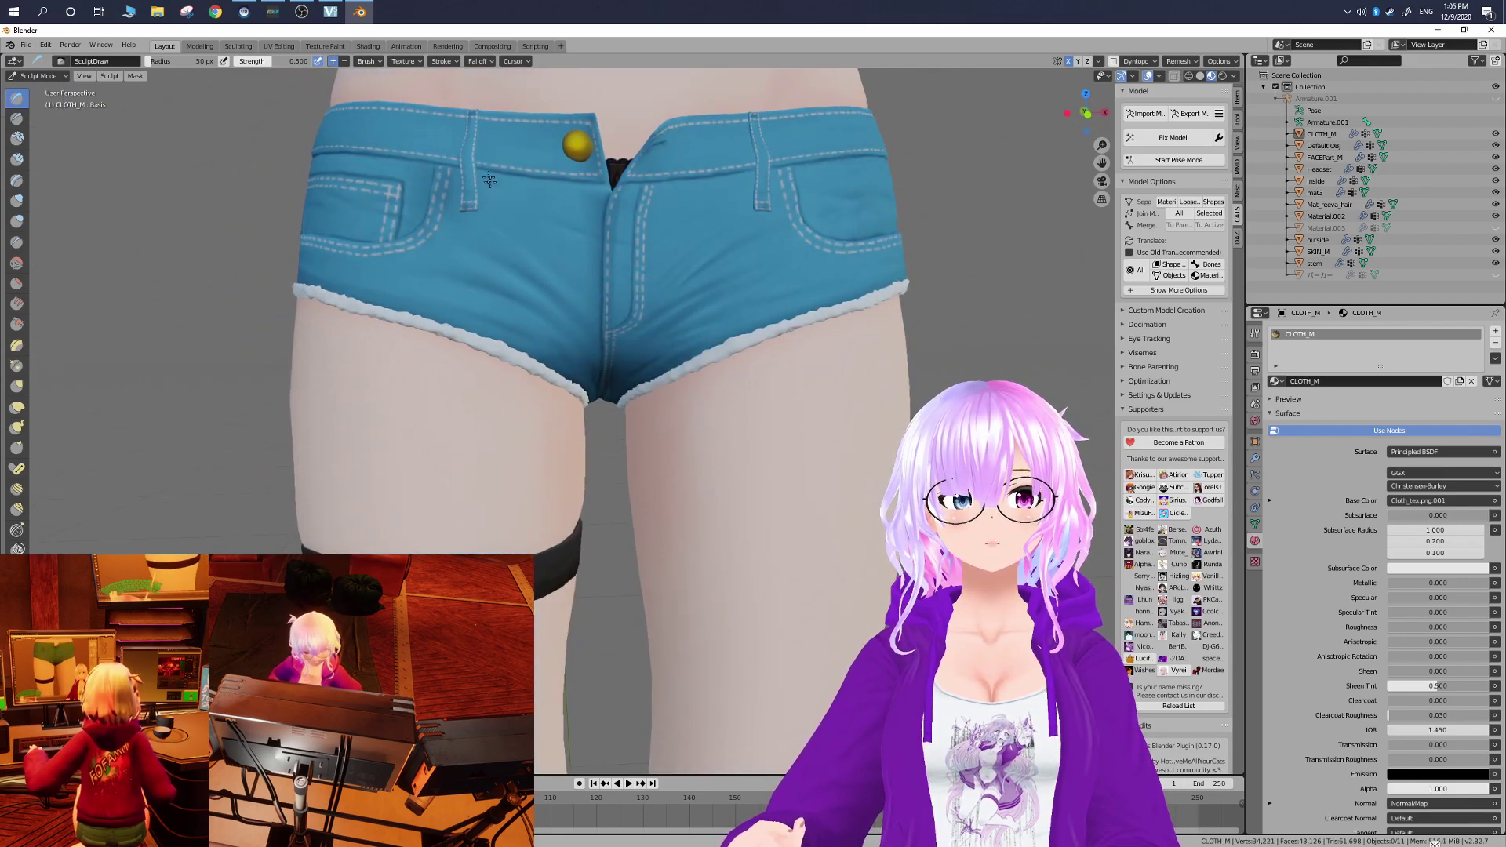
- Undo the test stroke on the shorts and show the brush's symmetry settings with mirroring enabled on X
click(1238, 97)
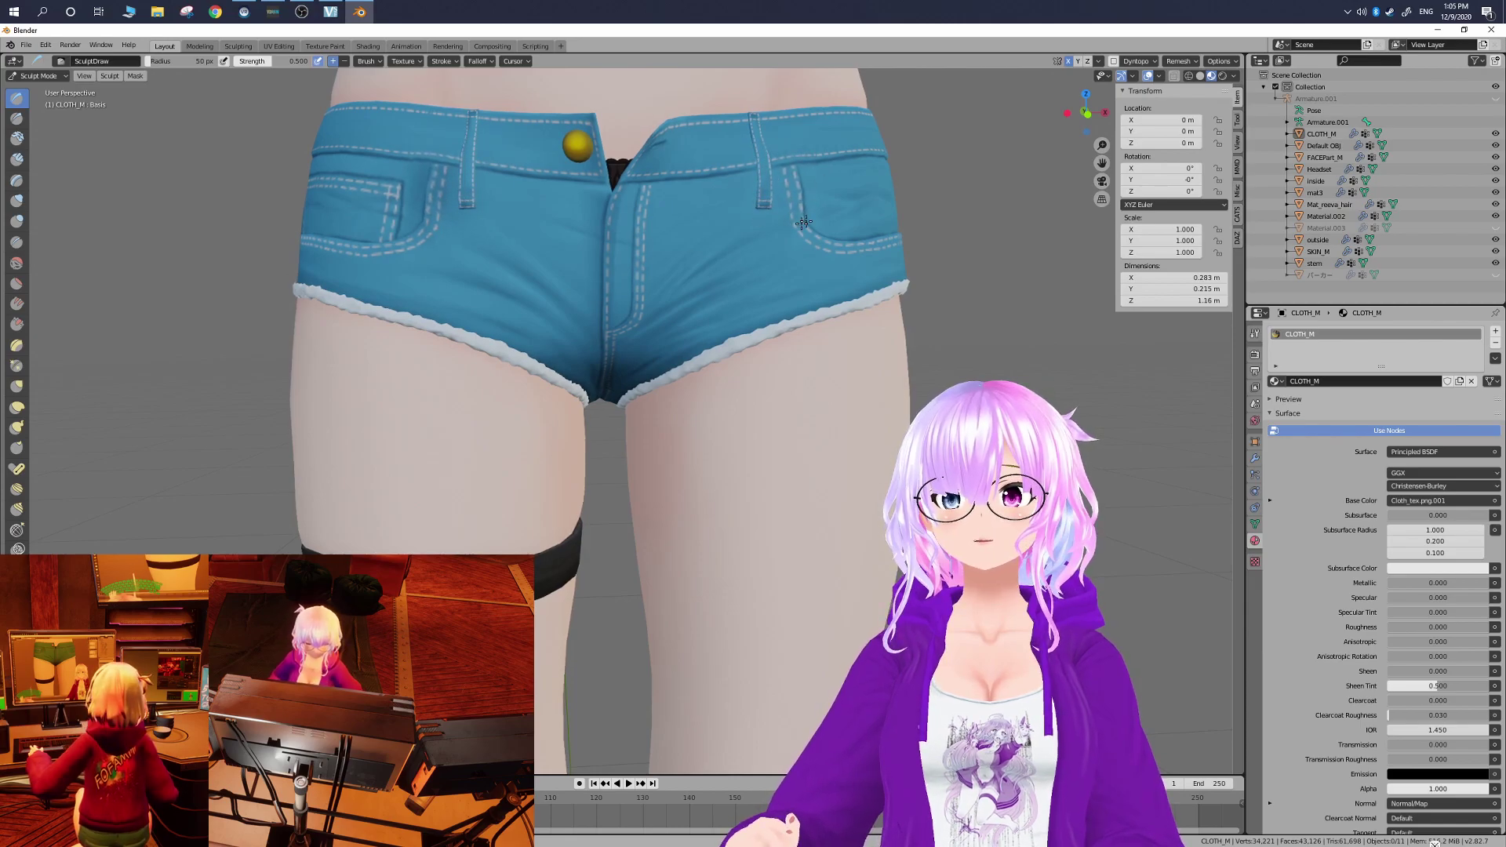
key(ctrl+z)
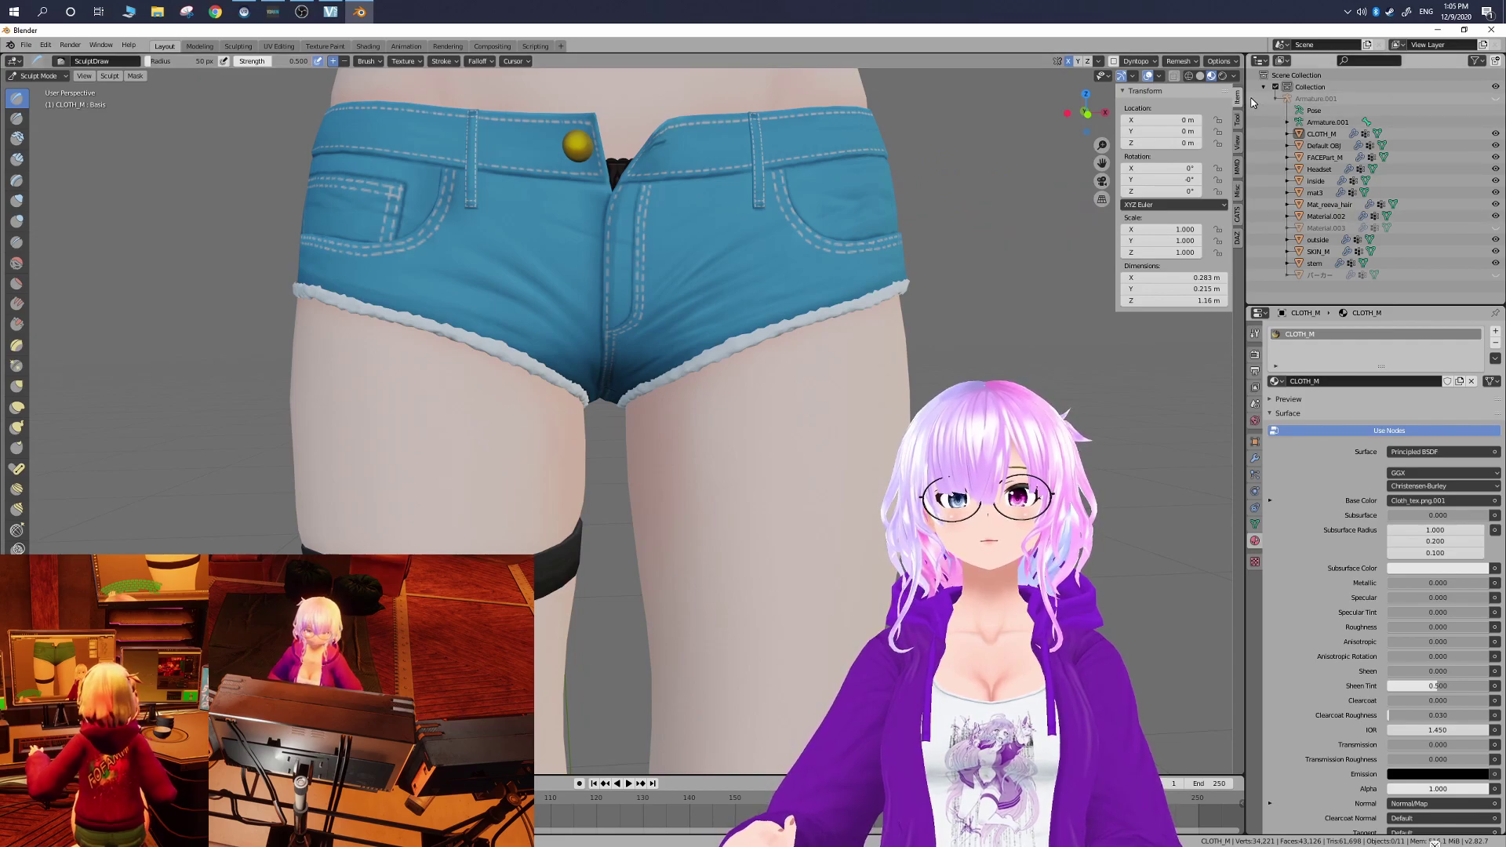
click(1239, 122)
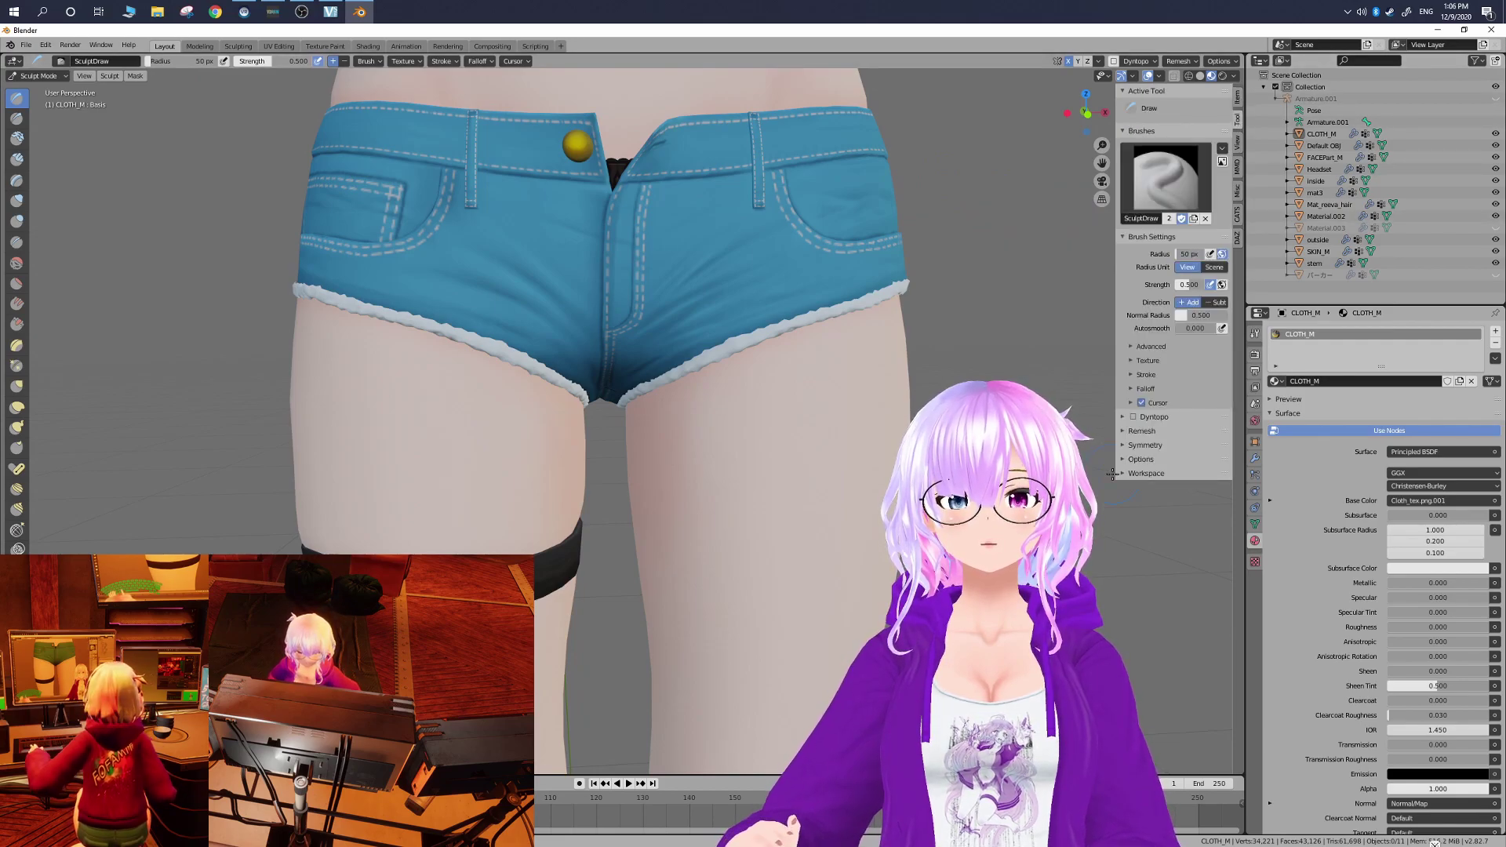
click(1124, 445)
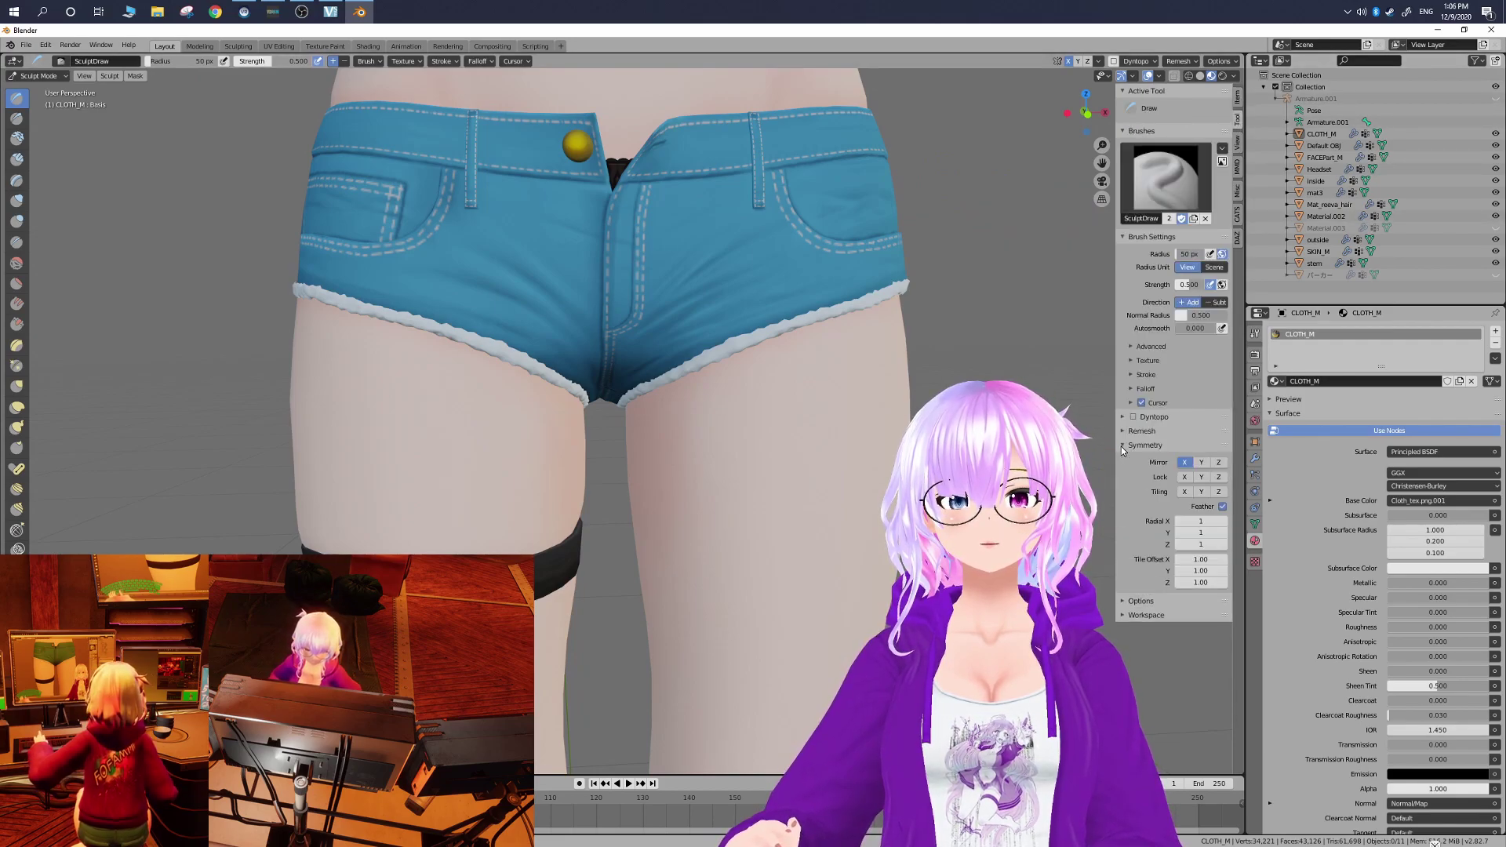
click(1186, 463)
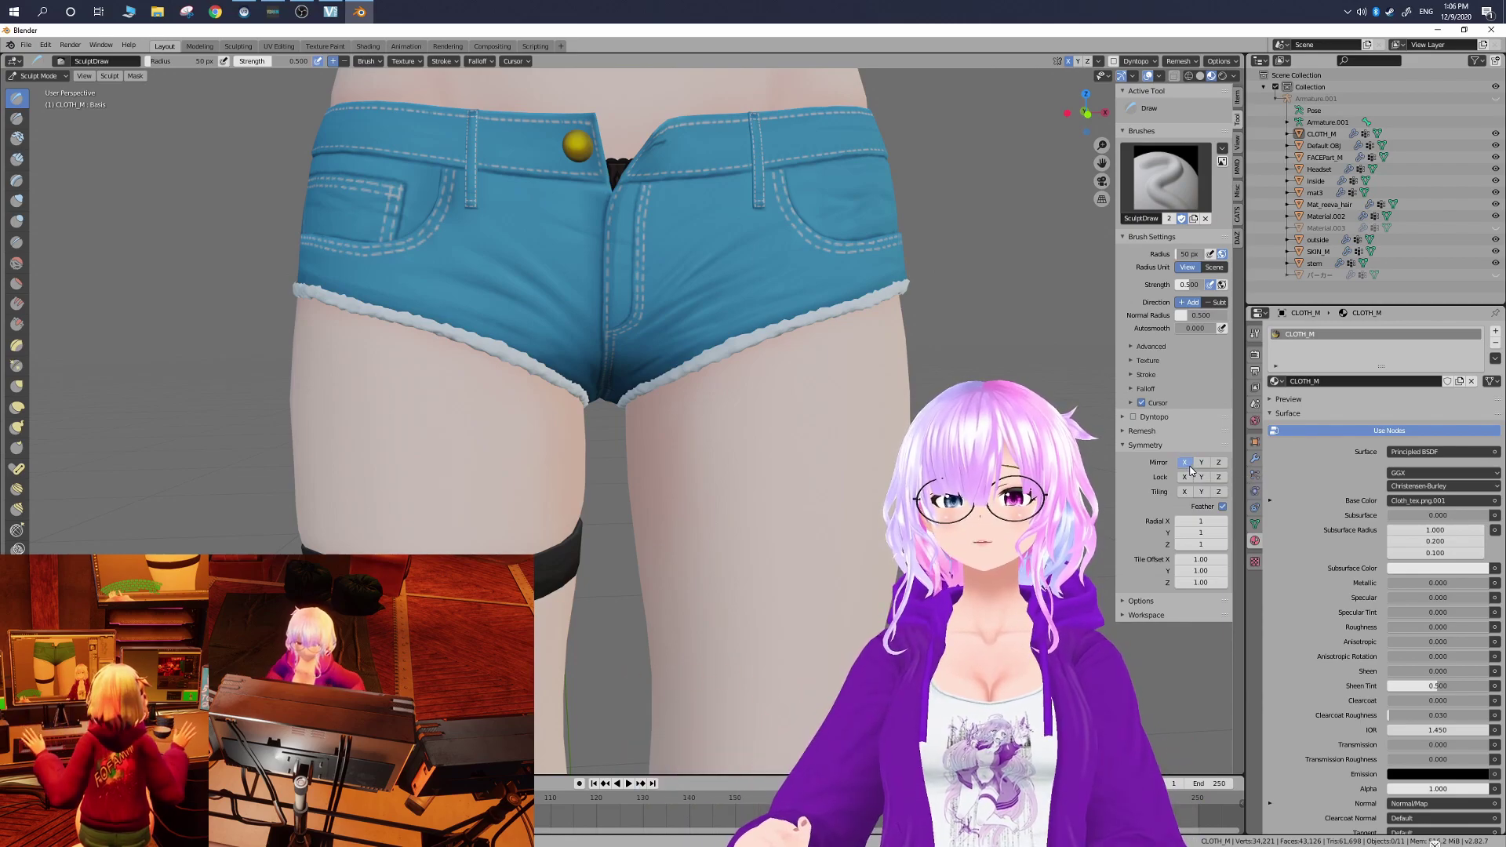
- Try a mirrored Draw brush stroke on the side of the white top above the waist
scroll(836, 380, down, 3)
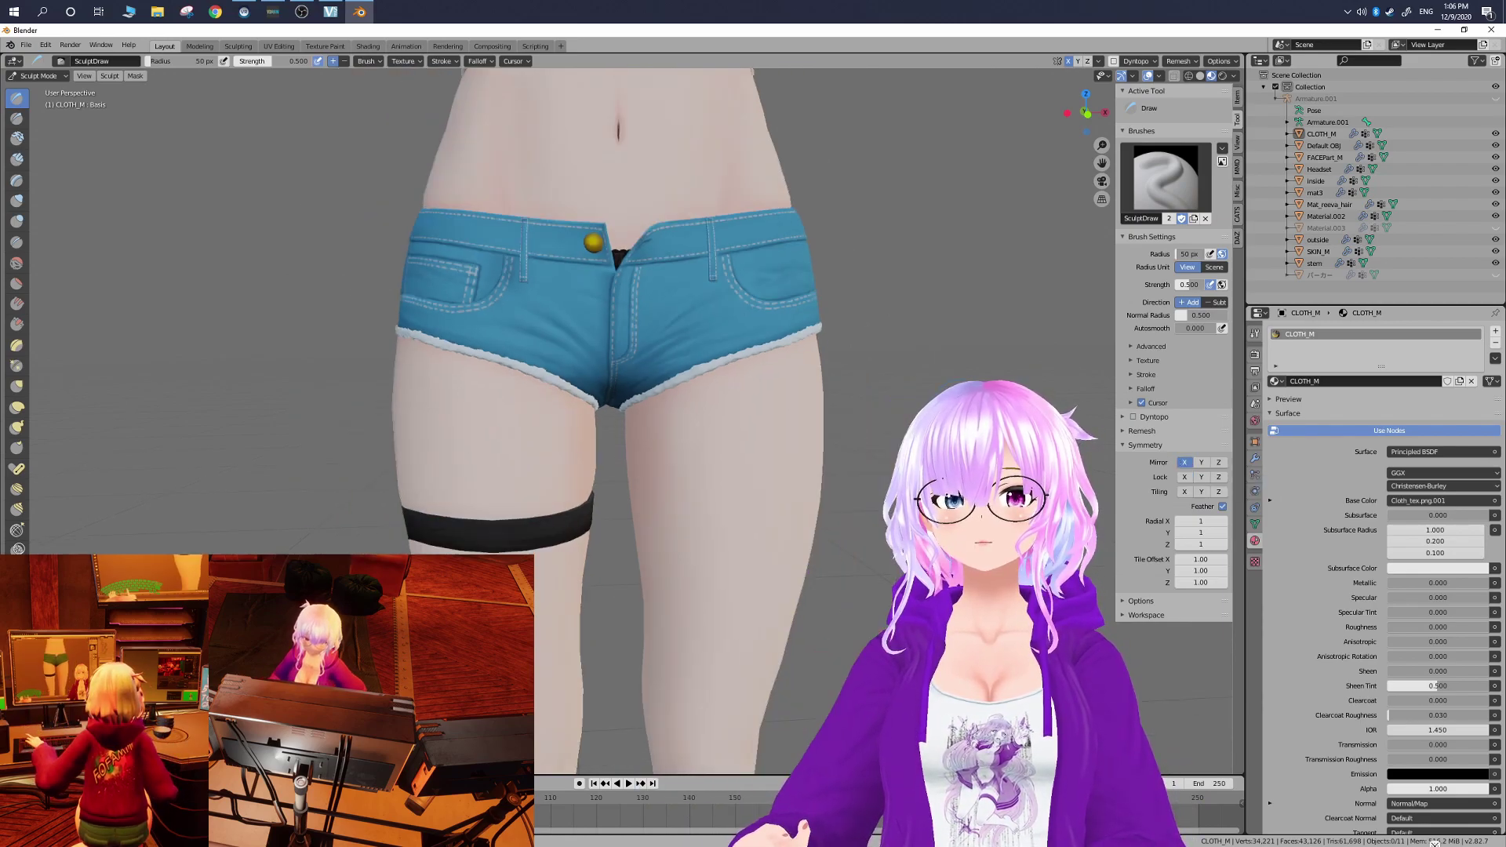
middle_drag(838, 382, 787, 648)
scroll(783, 454, down, 1)
scroll(742, 532, up, 5)
middle_drag(740, 535, 785, 518)
scroll(833, 501, up, 2)
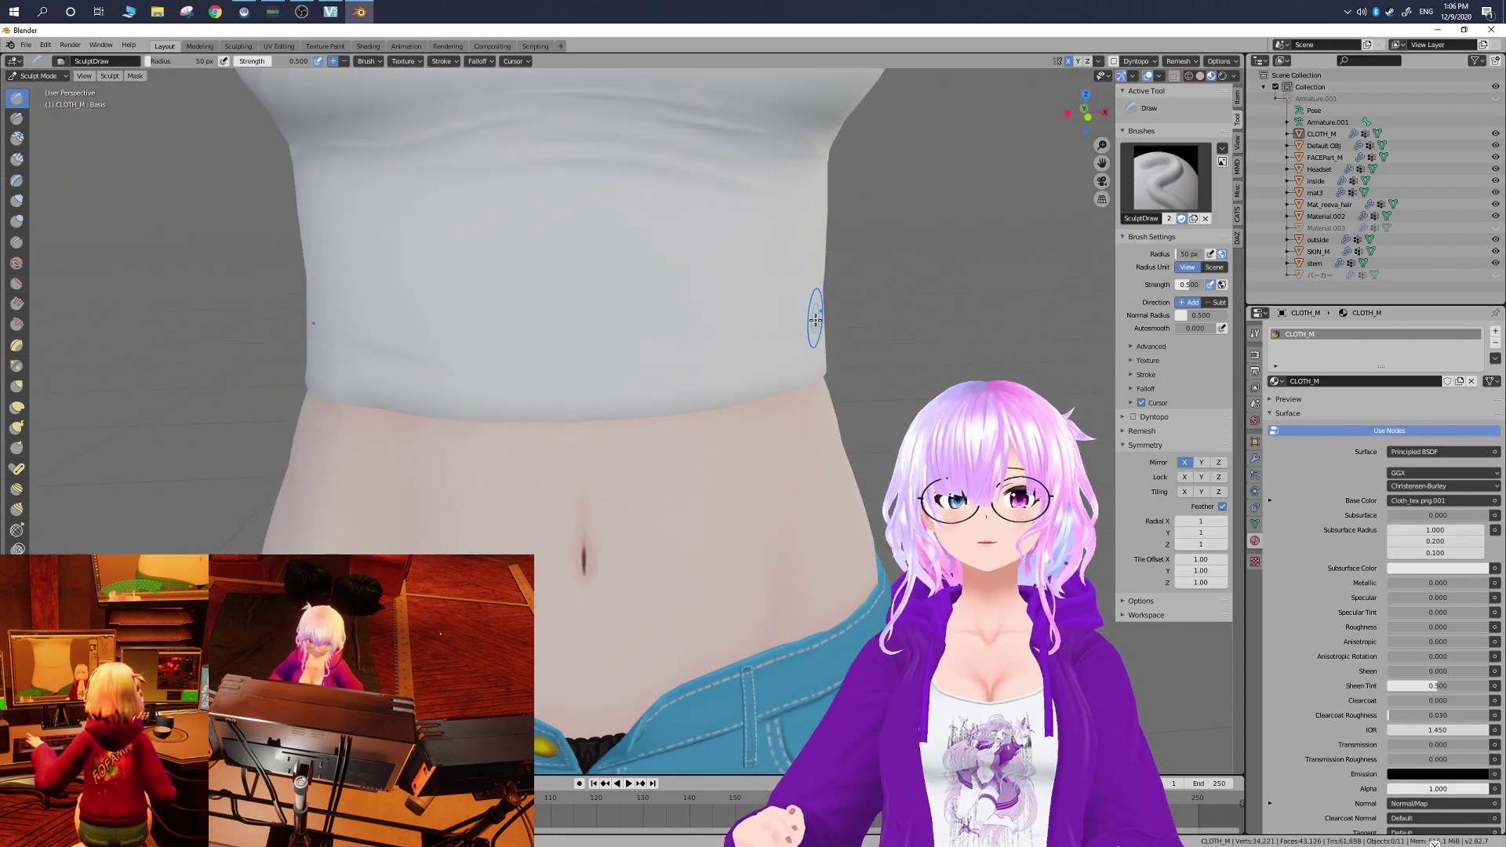
drag(818, 271, 820, 261)
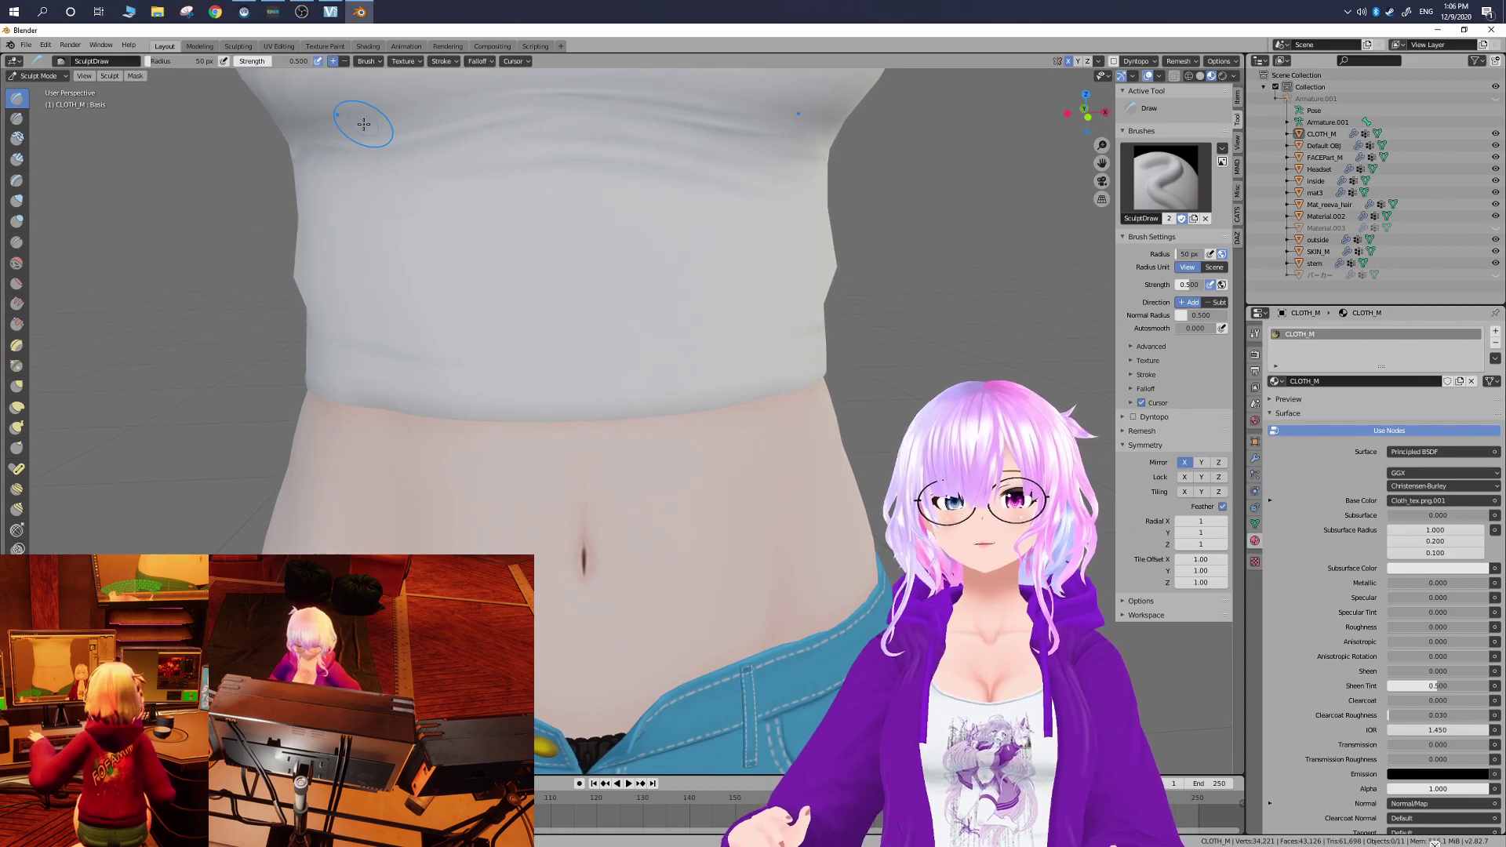
middle_drag(286, 264, 390, 282)
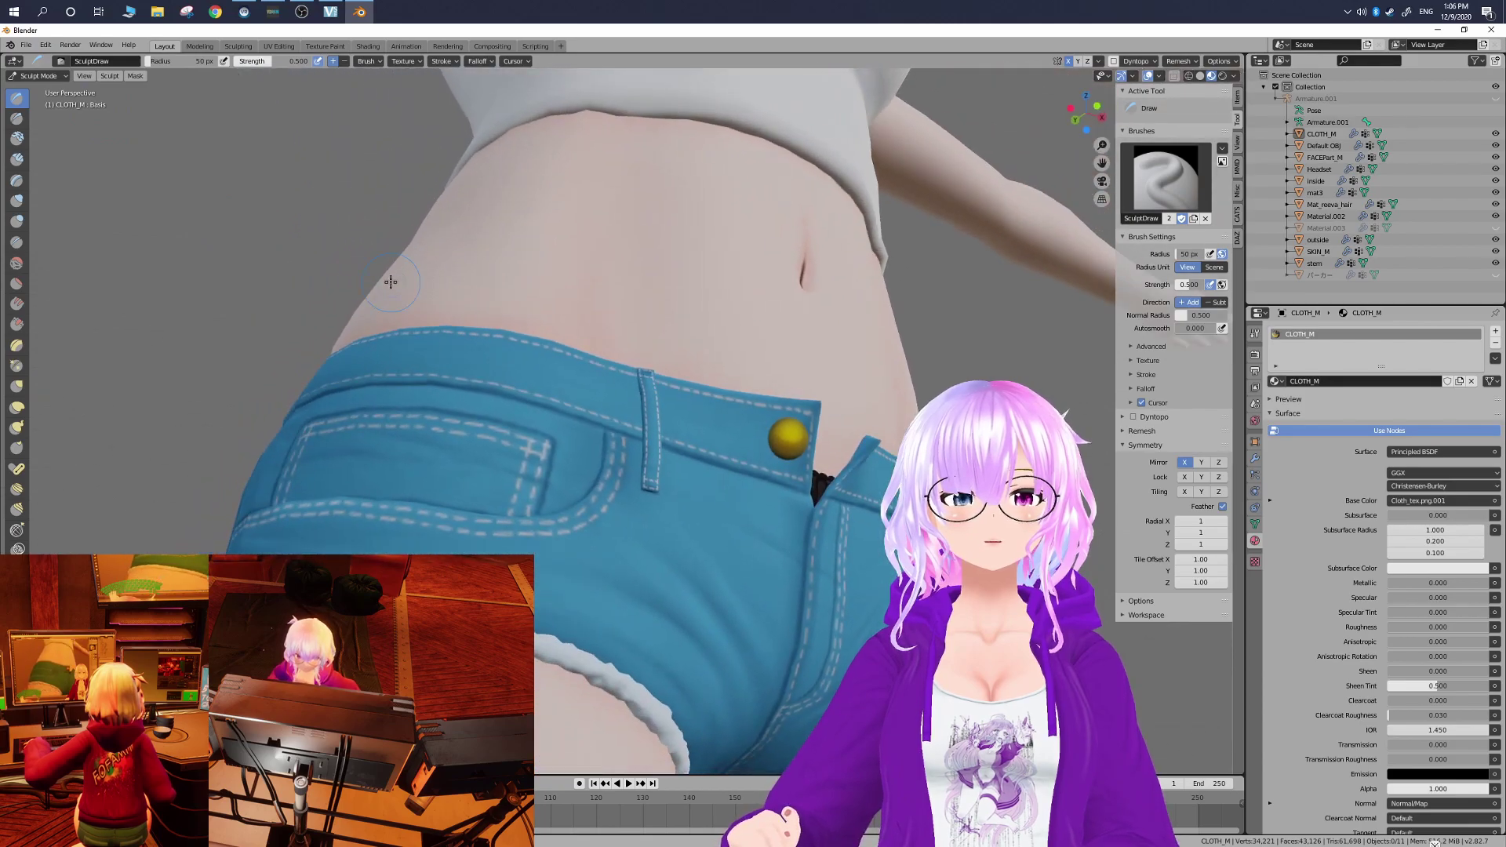
- Revert the Draw Brush stroke to the Sculpt Mode entry of the undo history and disable X mirroring
click(45, 45)
click(62, 91)
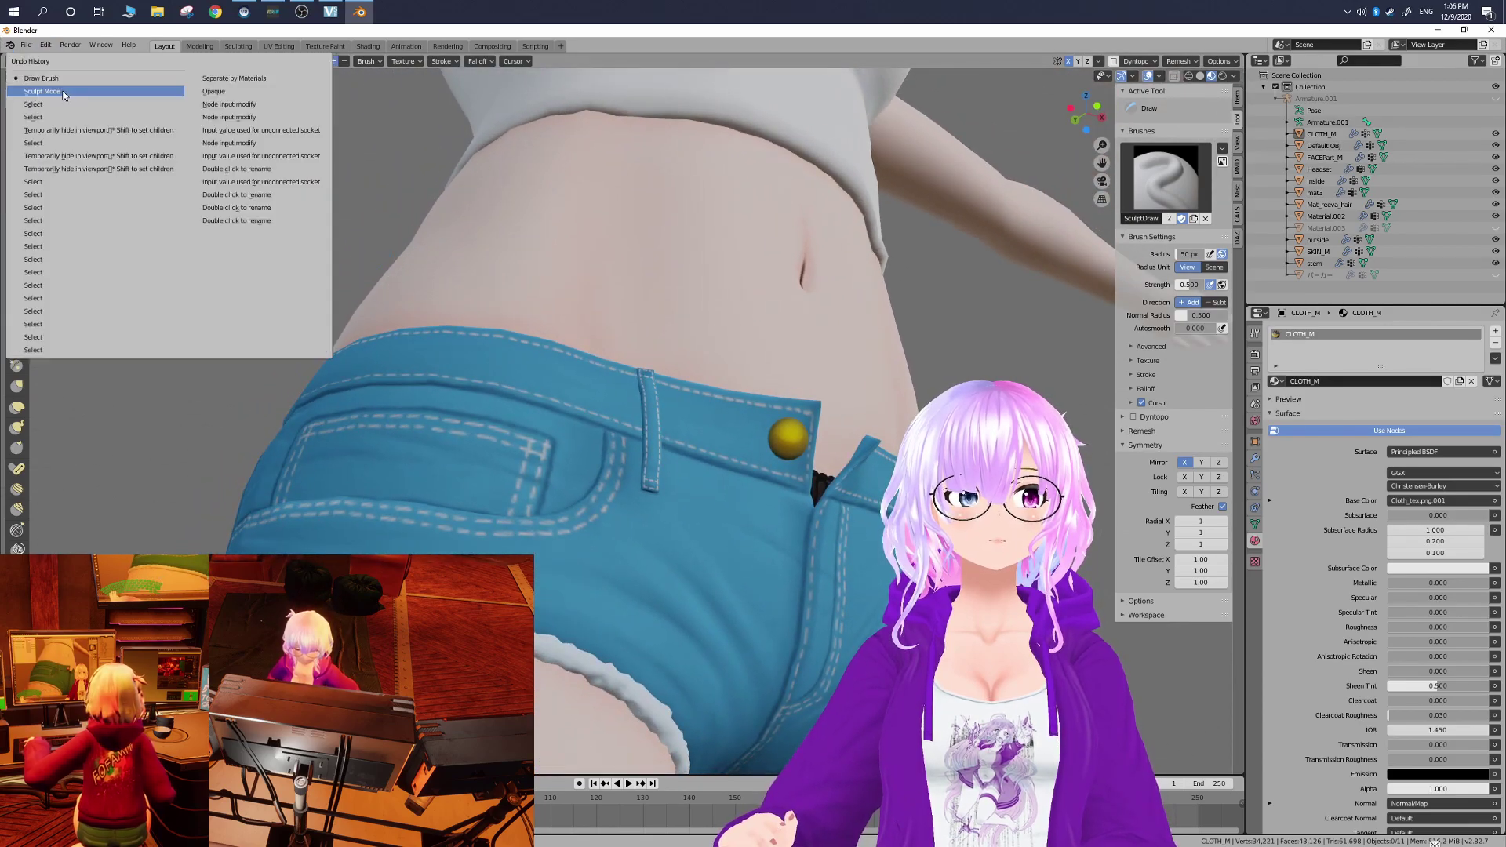
click(111, 92)
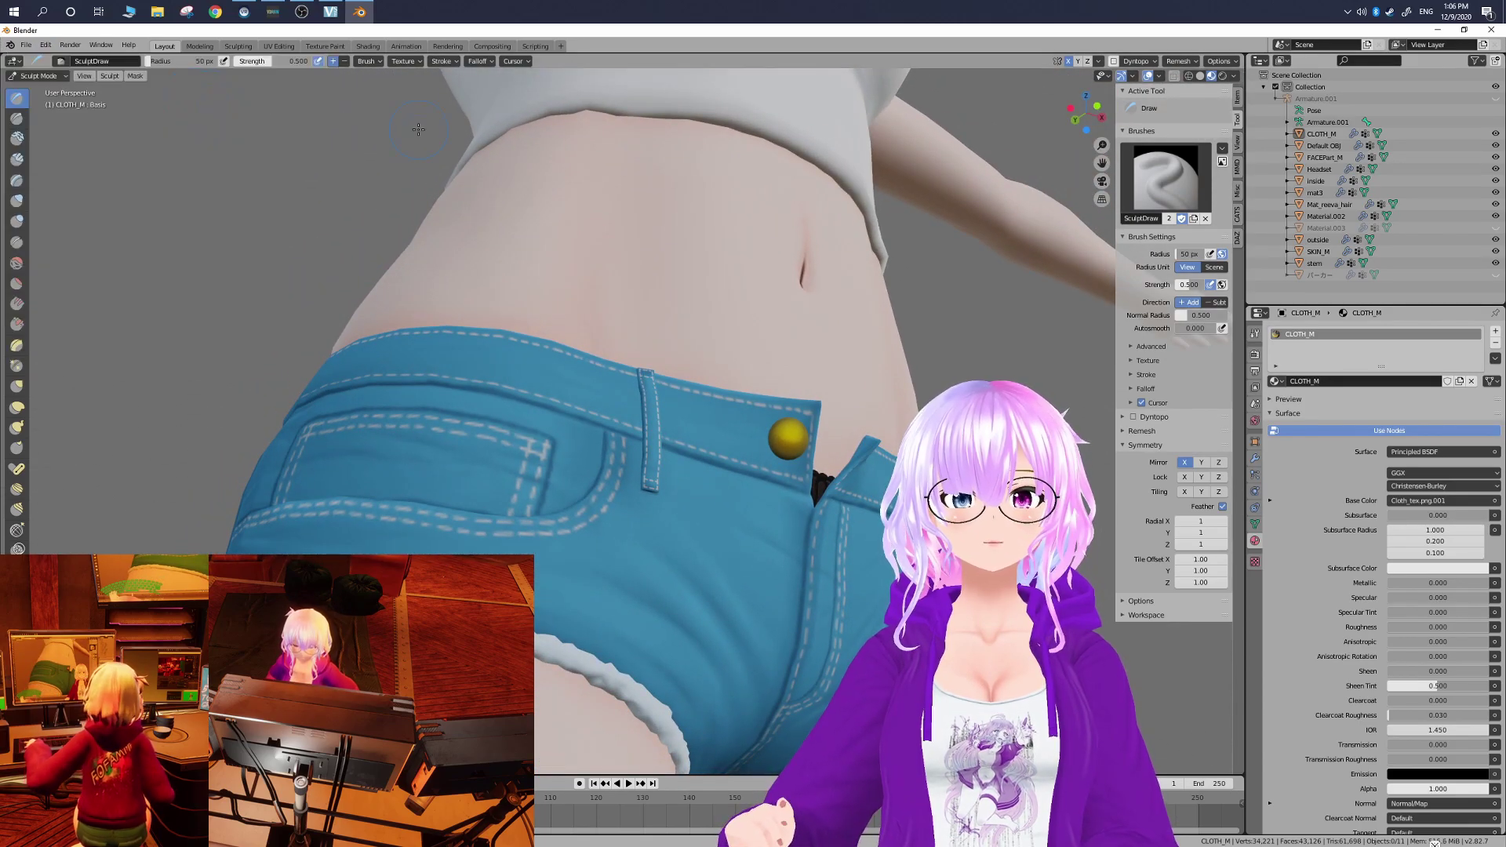
click(1185, 463)
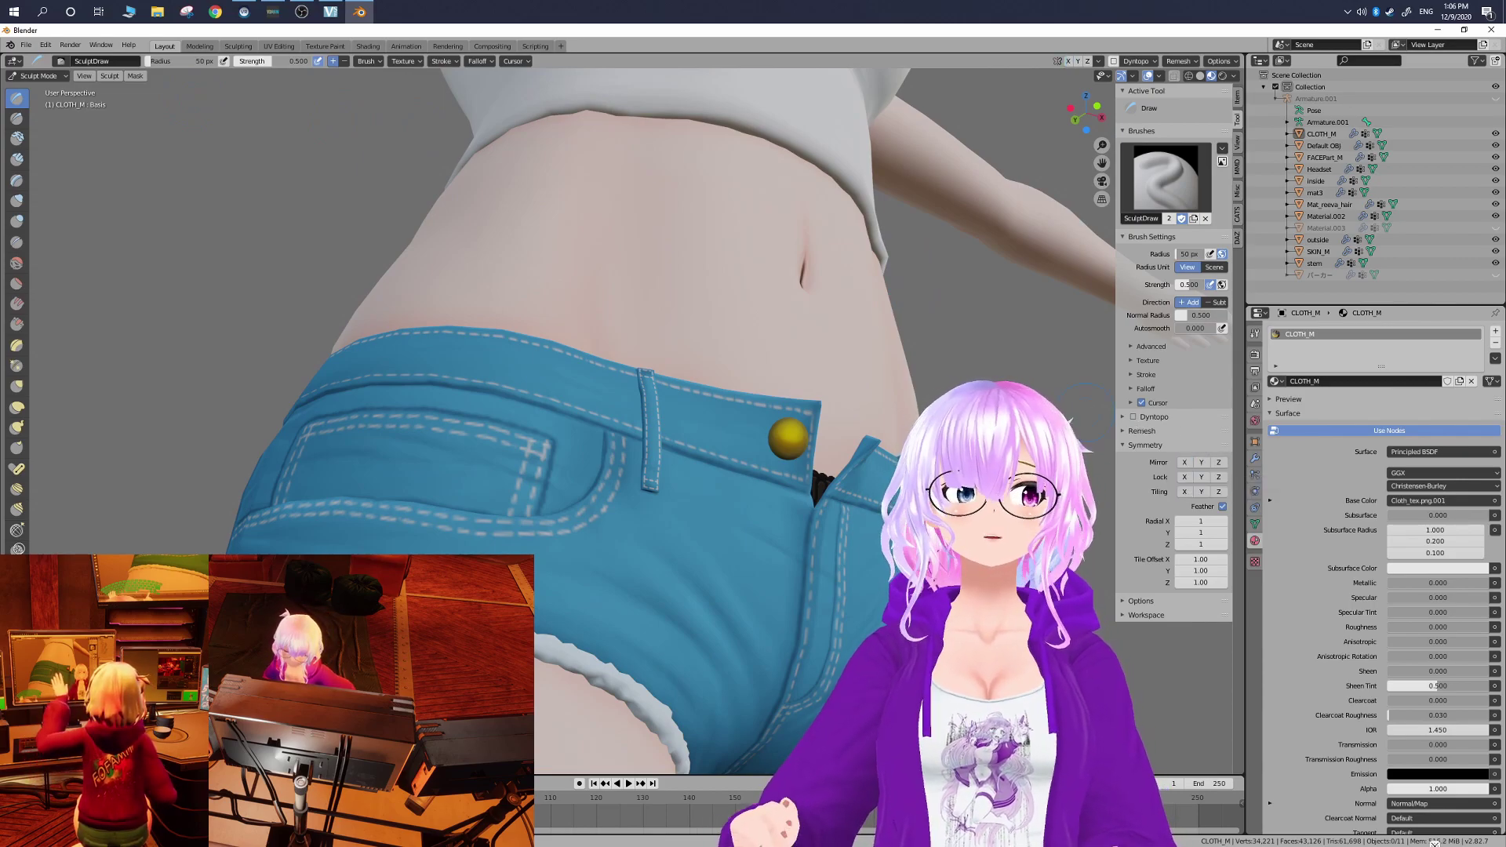
- Switch to the Grab brush and set its strength to 1.000 and its radius to 84 px
click(16, 118)
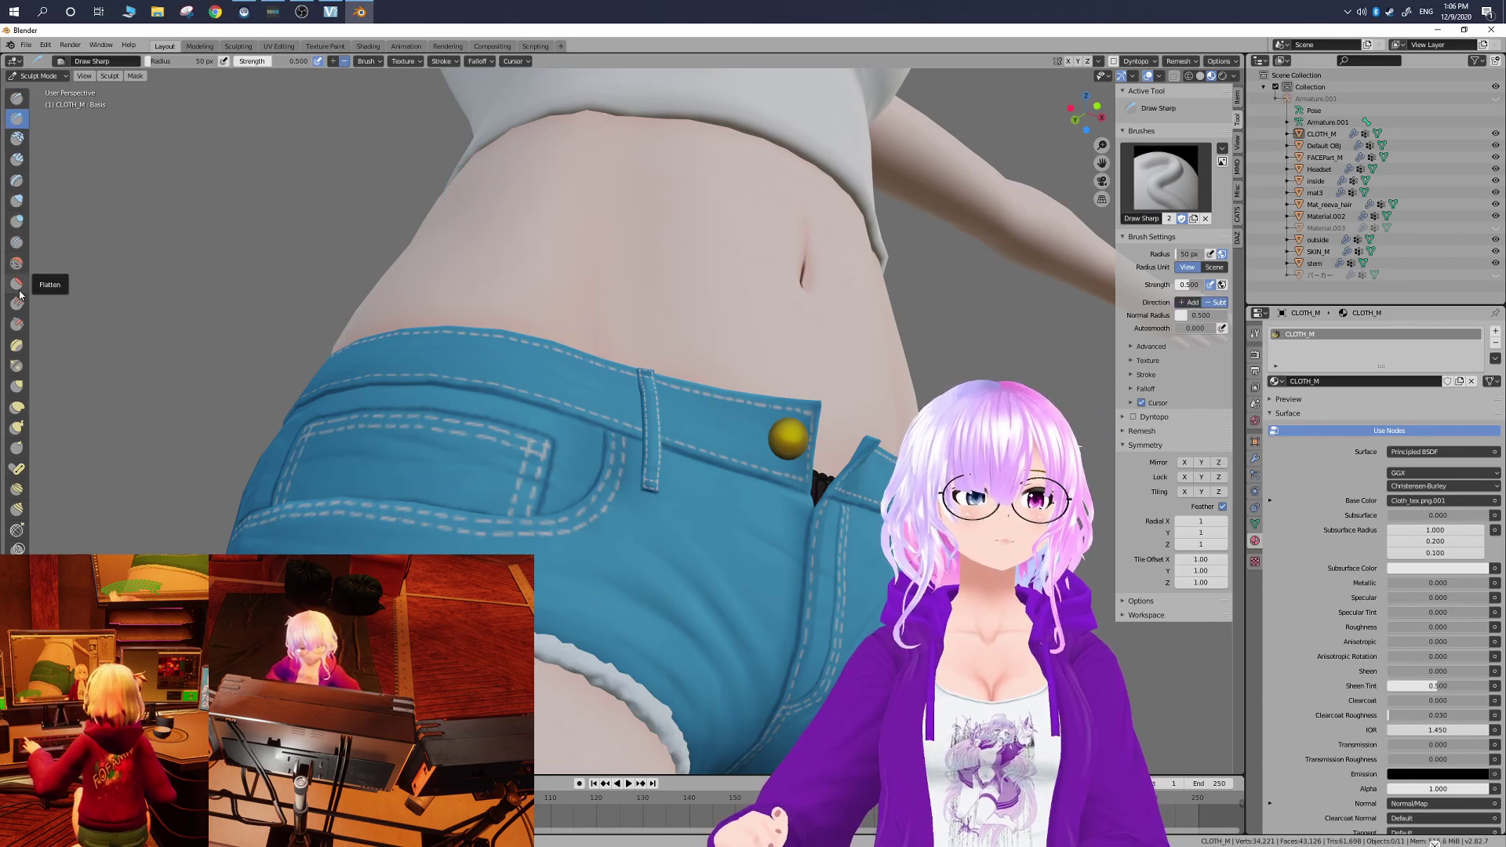
click(15, 388)
middle_drag(259, 204, 359, 154)
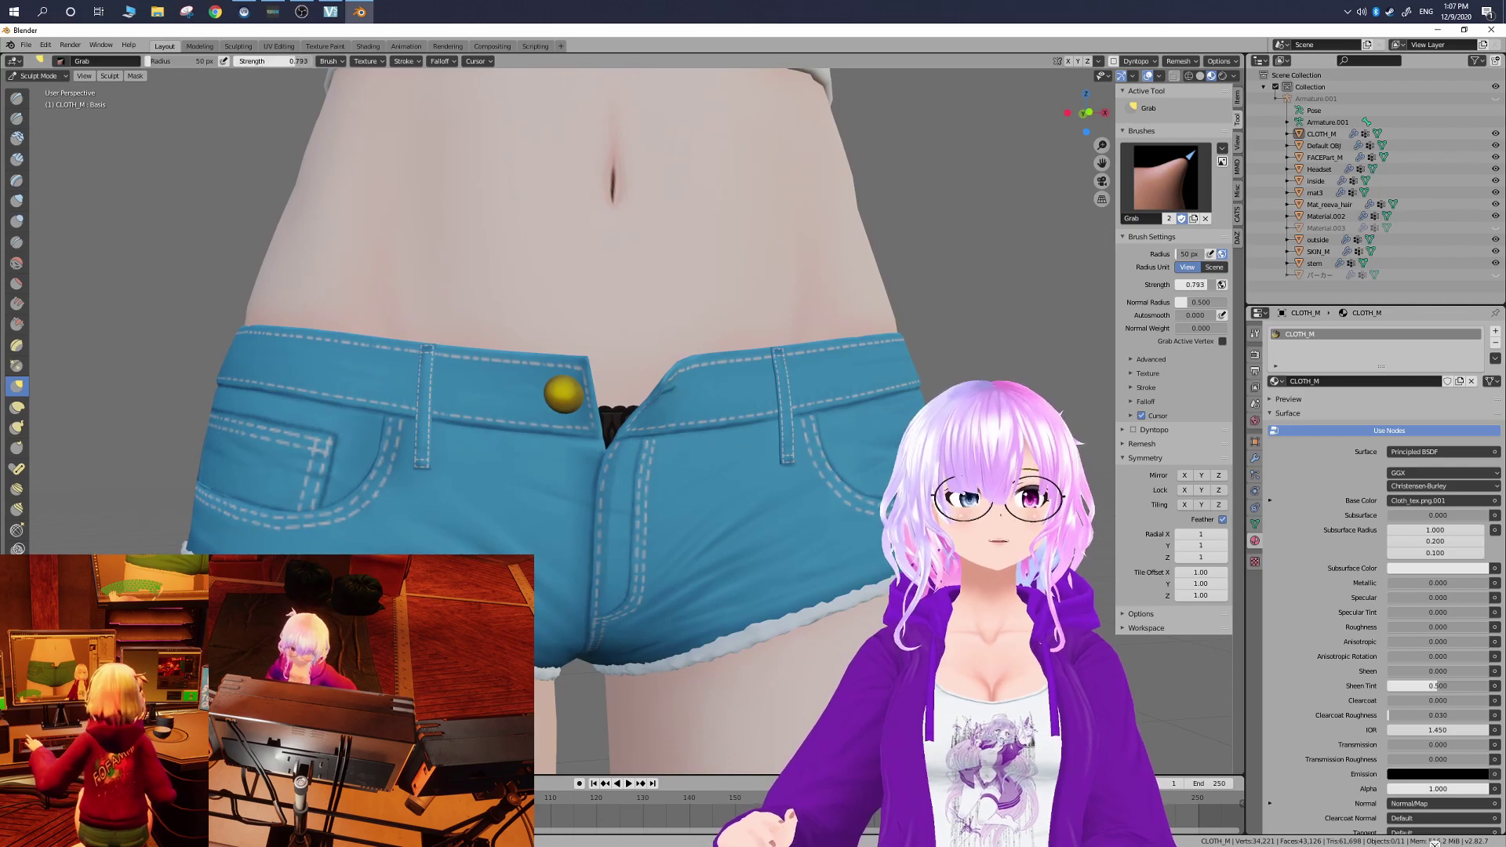
middle_drag(683, 426, 706, 338)
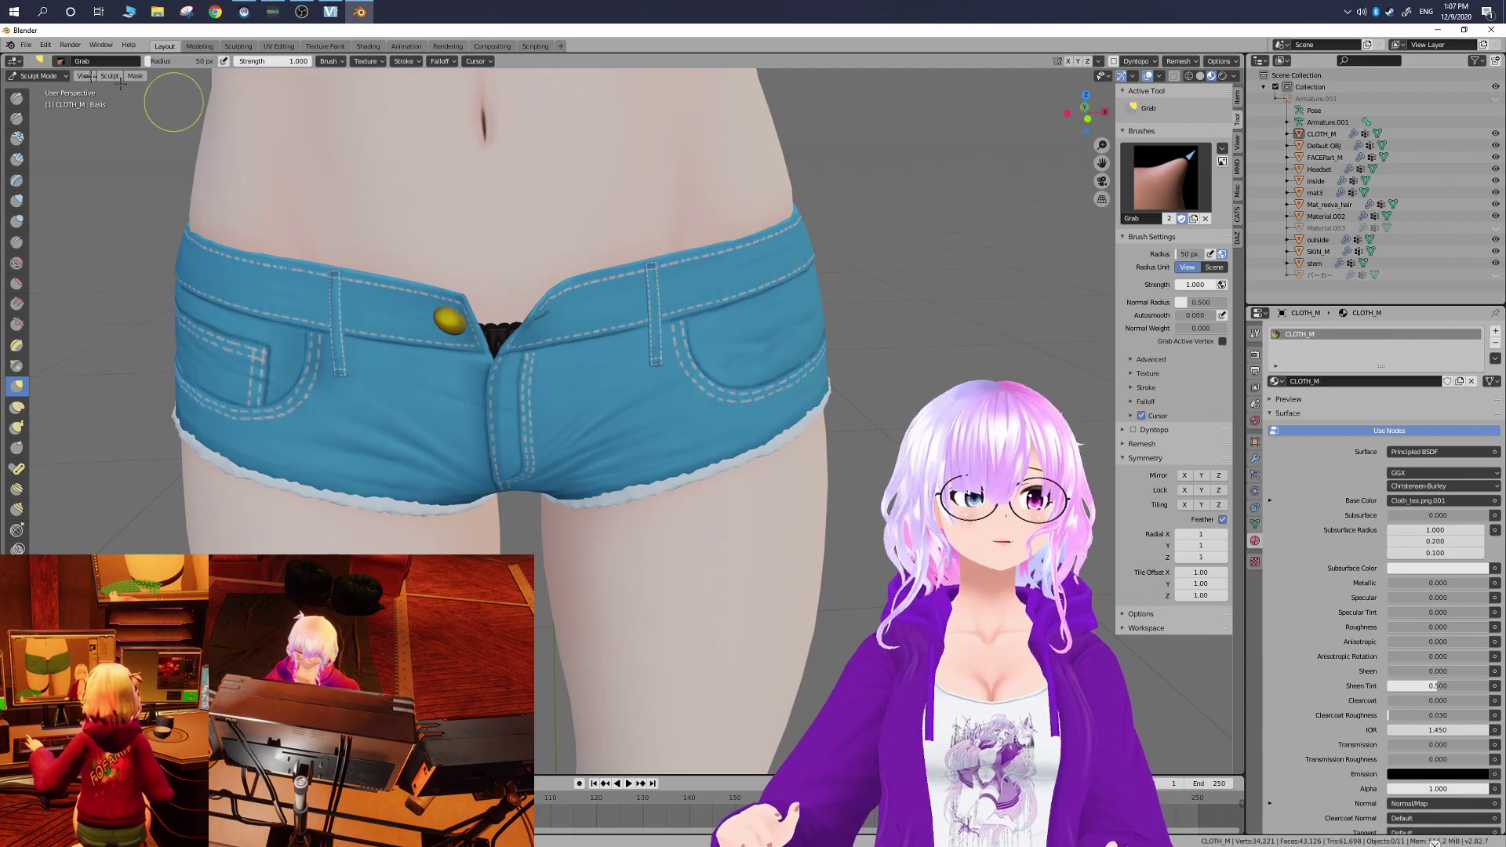
mouse_move(181, 61)
mouse_down()
mouse_move(229, 67)
mouse_move(179, 61)
mouse_up()
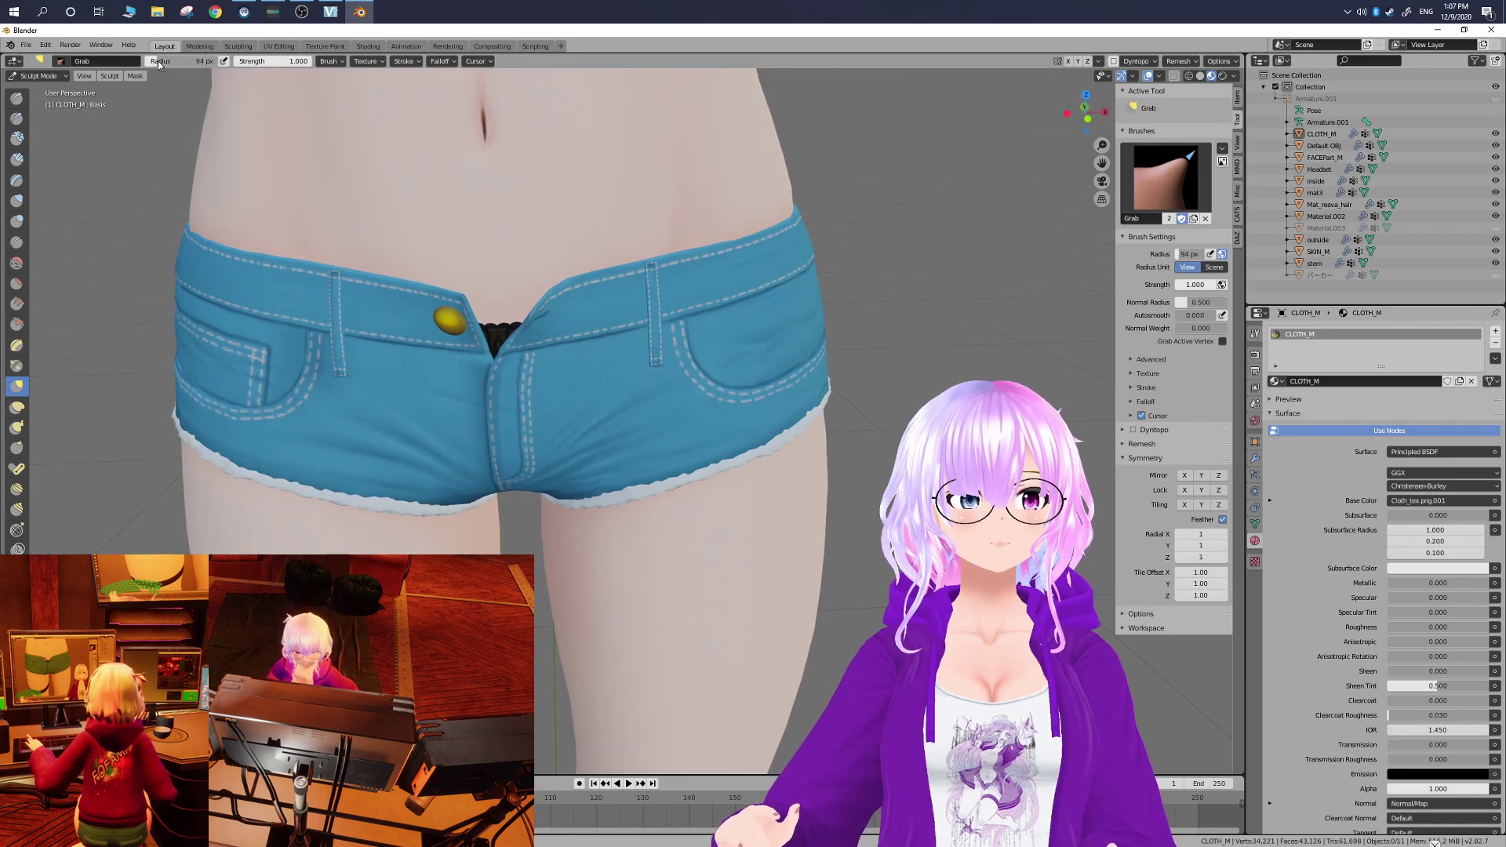
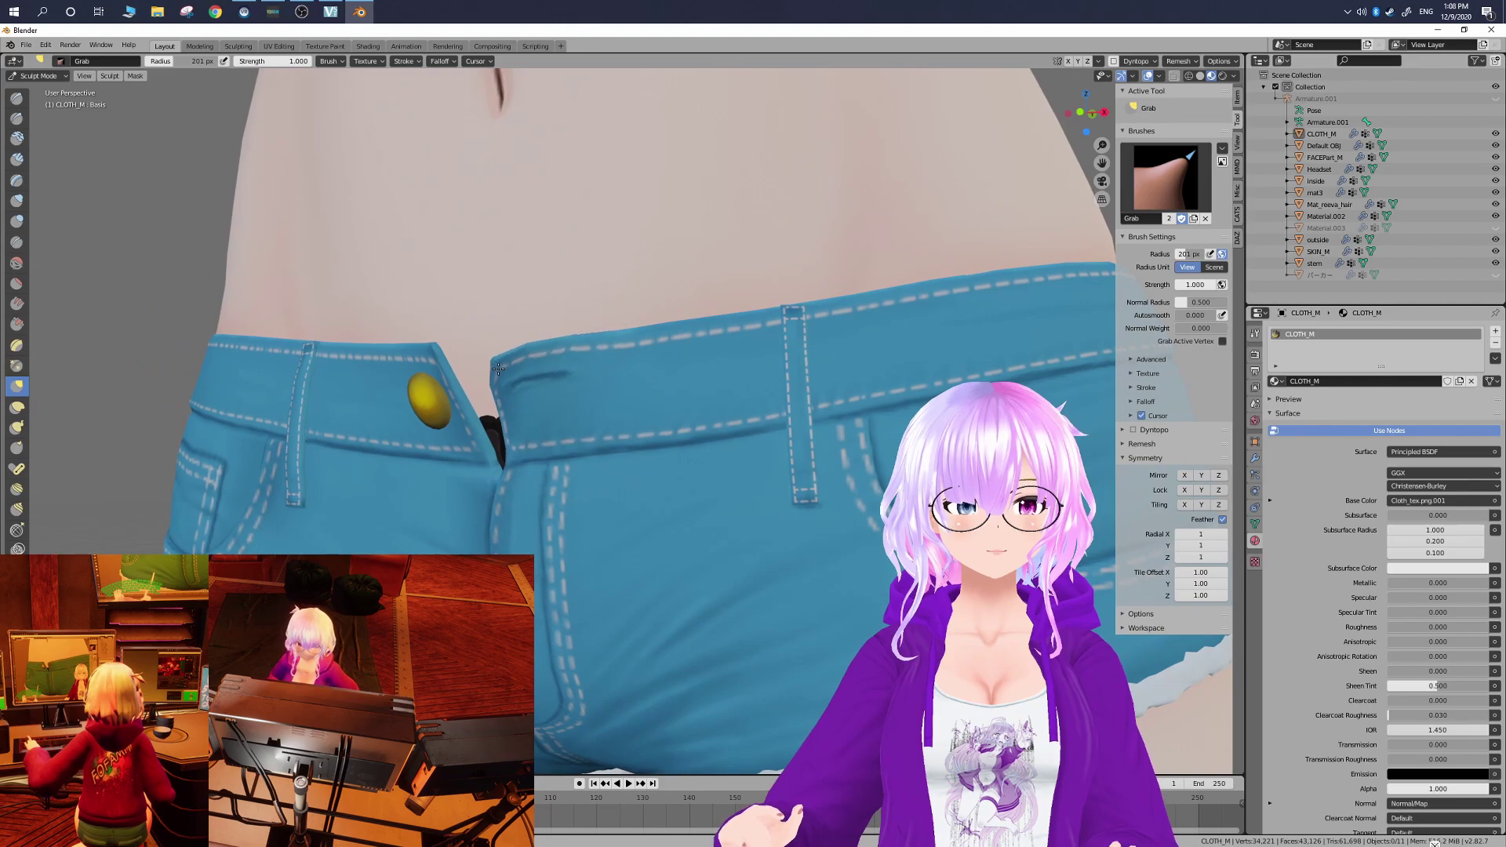
- Grab the waistband edge opposite the gold button and pull it toward the fly opening, using a 201 px radius
mouse_move(526, 379)
middle_down()
mouse_move(575, 432)
mouse_move(662, 437)
middle_up()
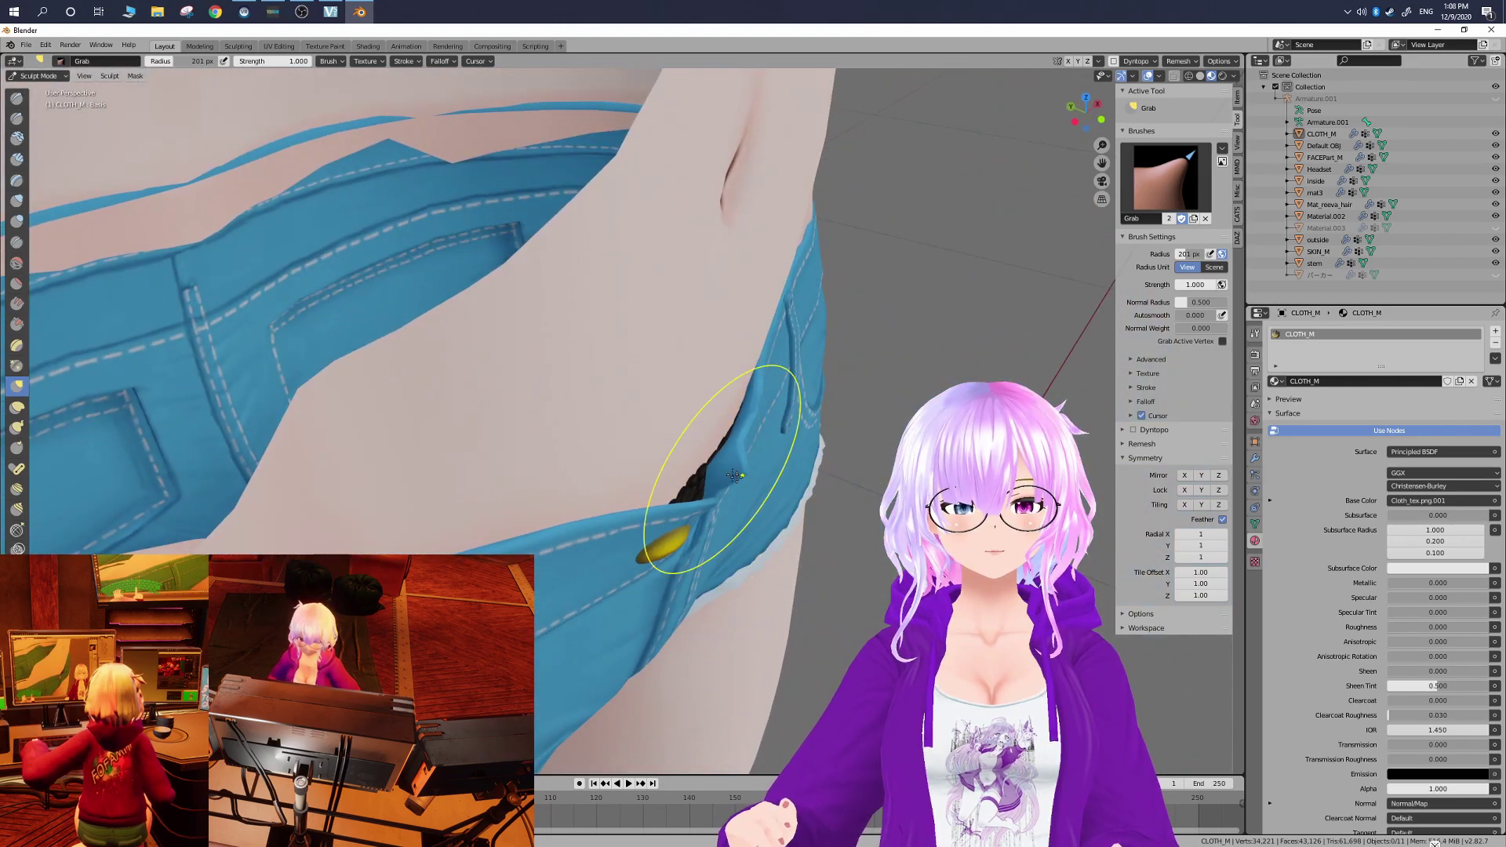
middle_drag(706, 487, 679, 406)
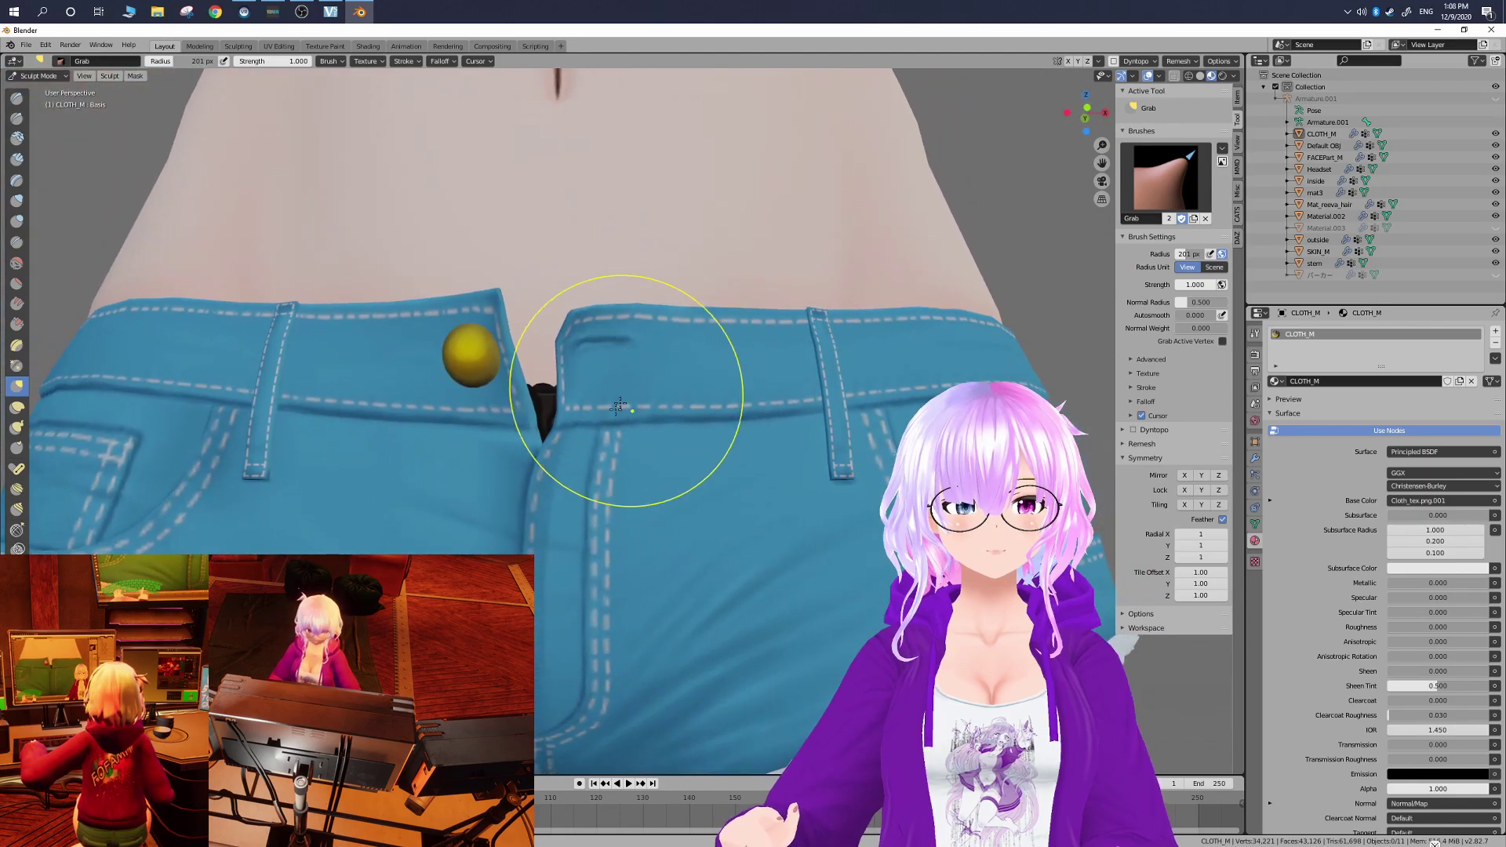
drag(560, 409, 556, 409)
drag(572, 325, 564, 327)
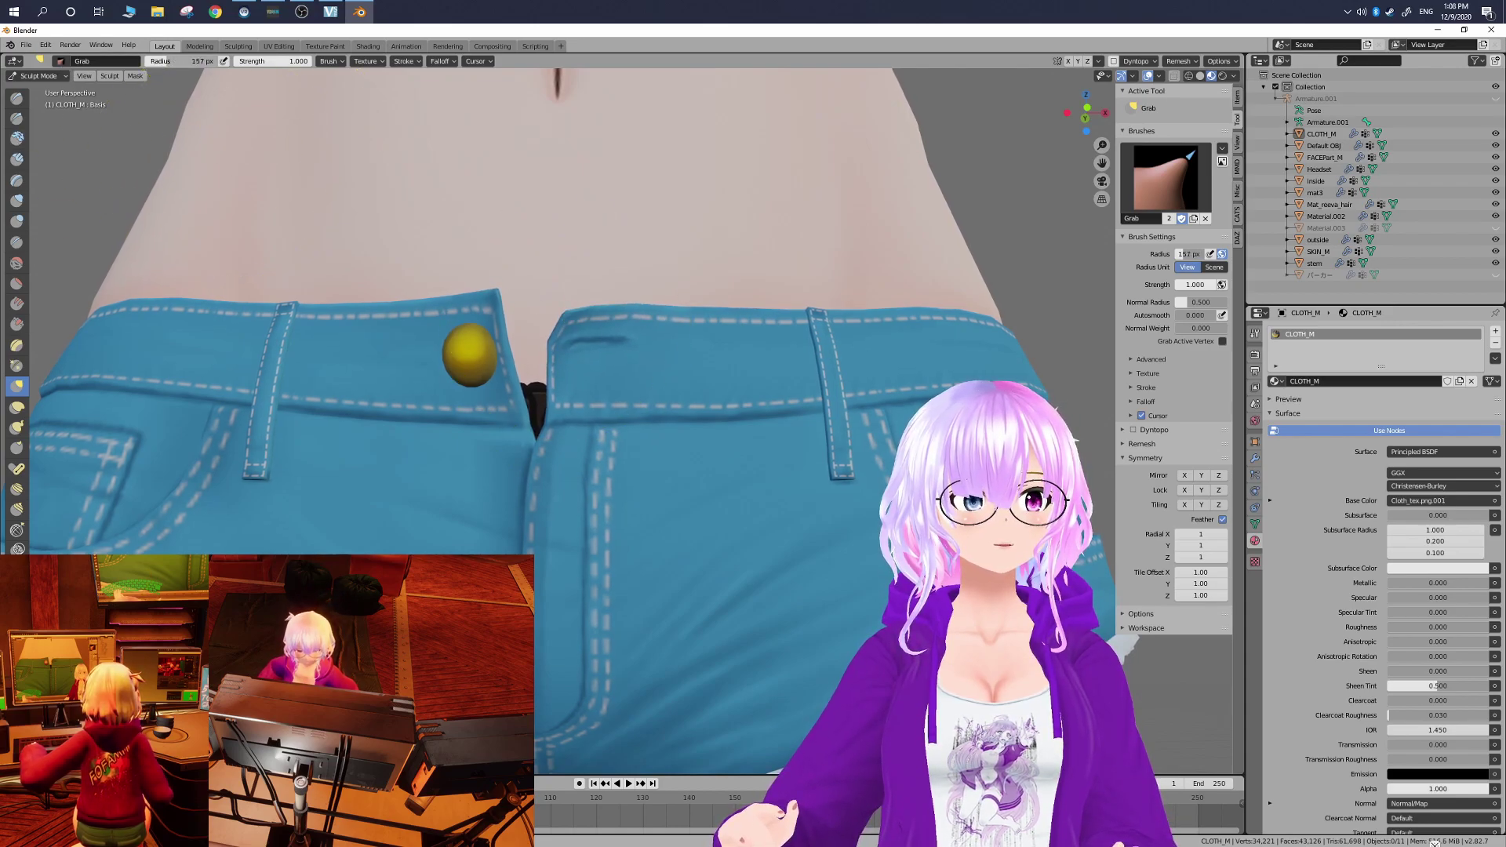
- Reduce the Grab brush radius to 58 px and pull the upper corner of that waistband edge farther toward the button side
drag(162, 61, 160, 61)
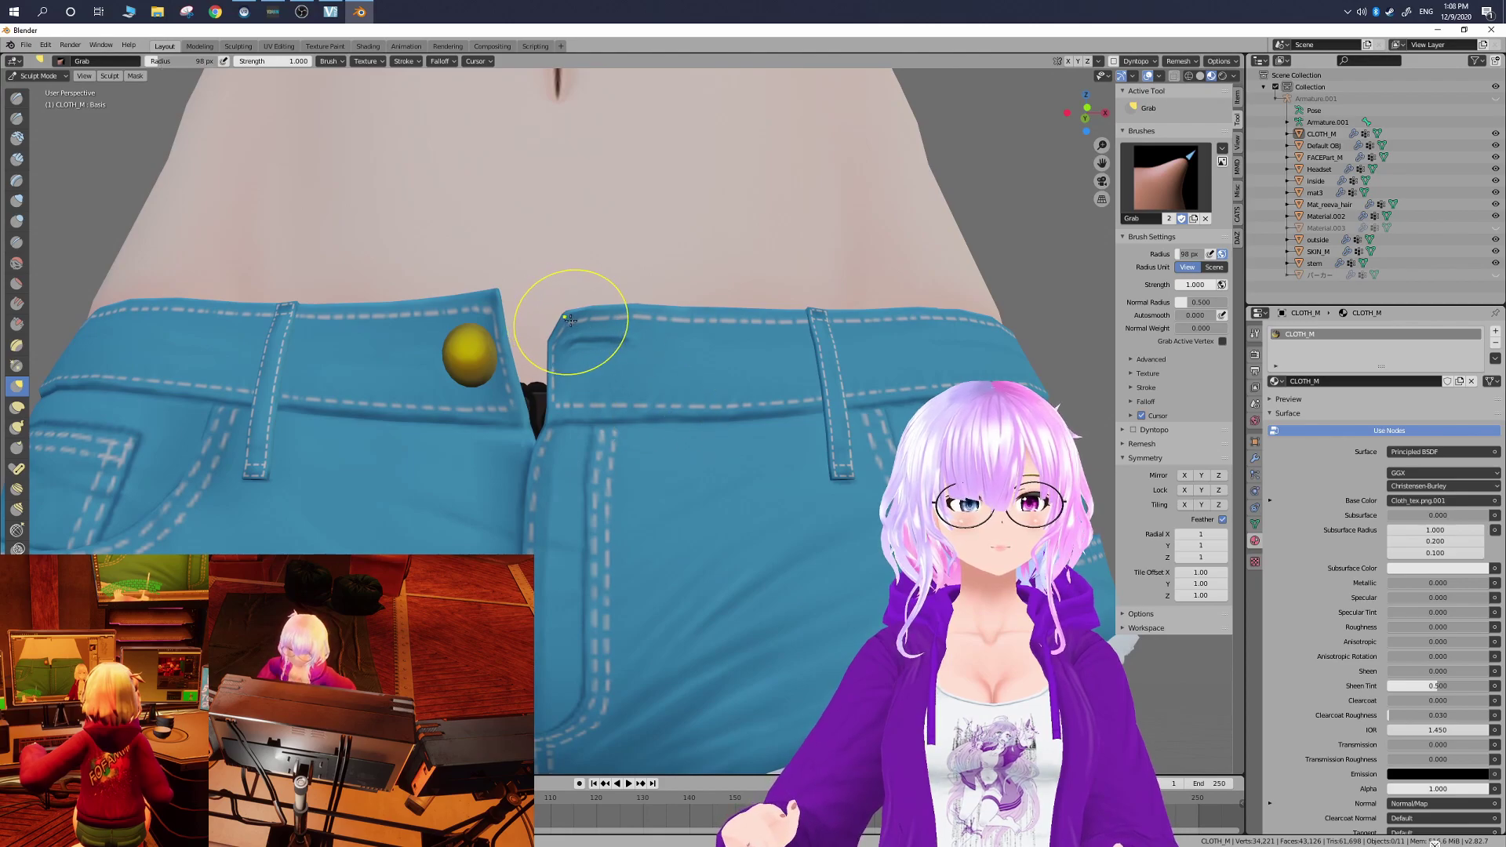
drag(570, 323, 554, 316)
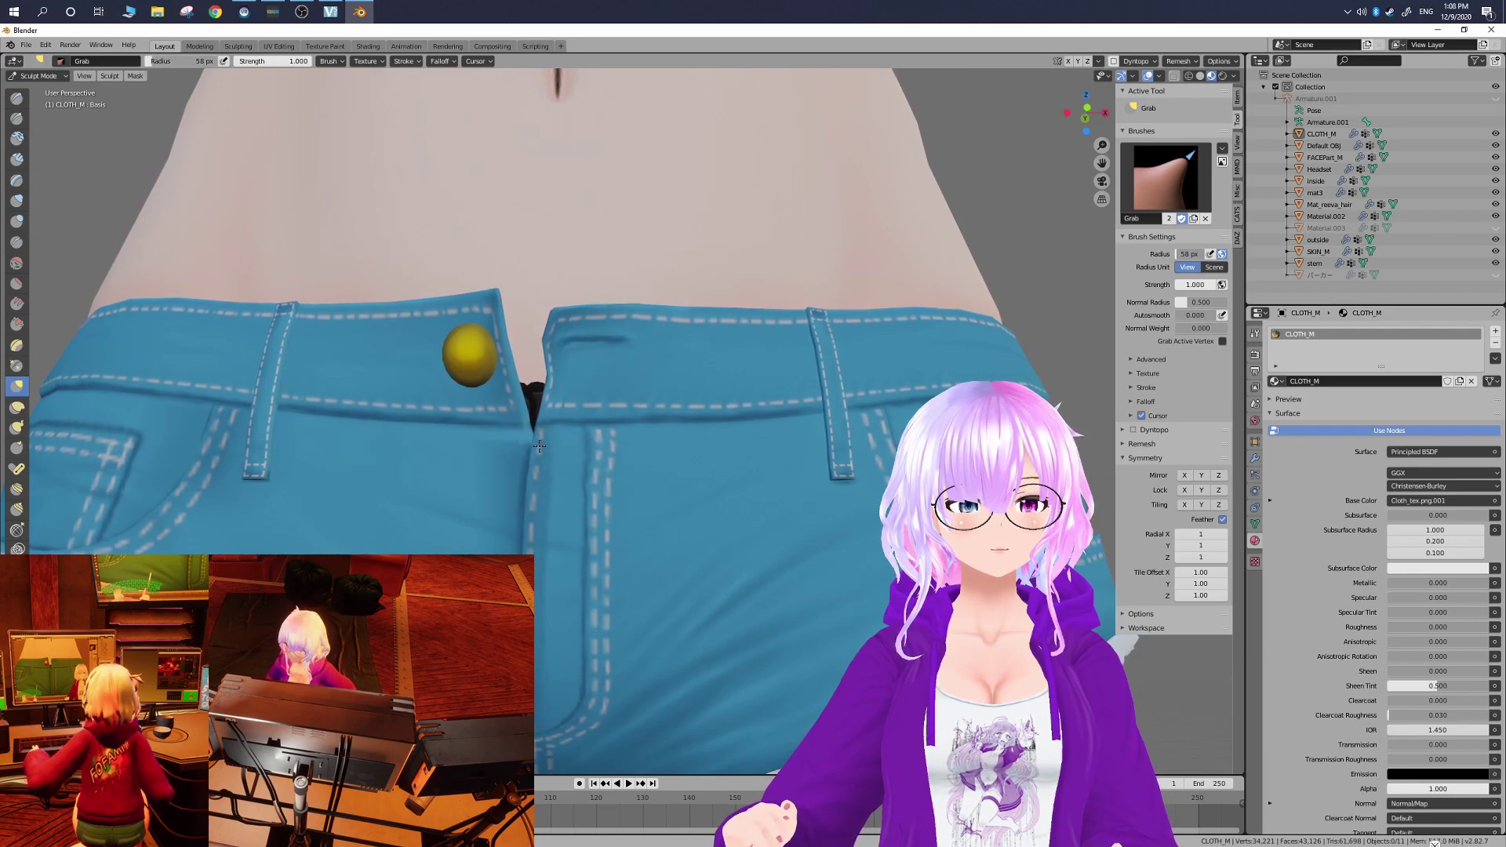
mouse_move(564, 418)
middle_down()
mouse_move(552, 441)
mouse_move(591, 440)
mouse_move(691, 494)
mouse_move(666, 400)
mouse_move(722, 464)
mouse_move(645, 454)
middle_up()
drag(645, 453, 628, 495)
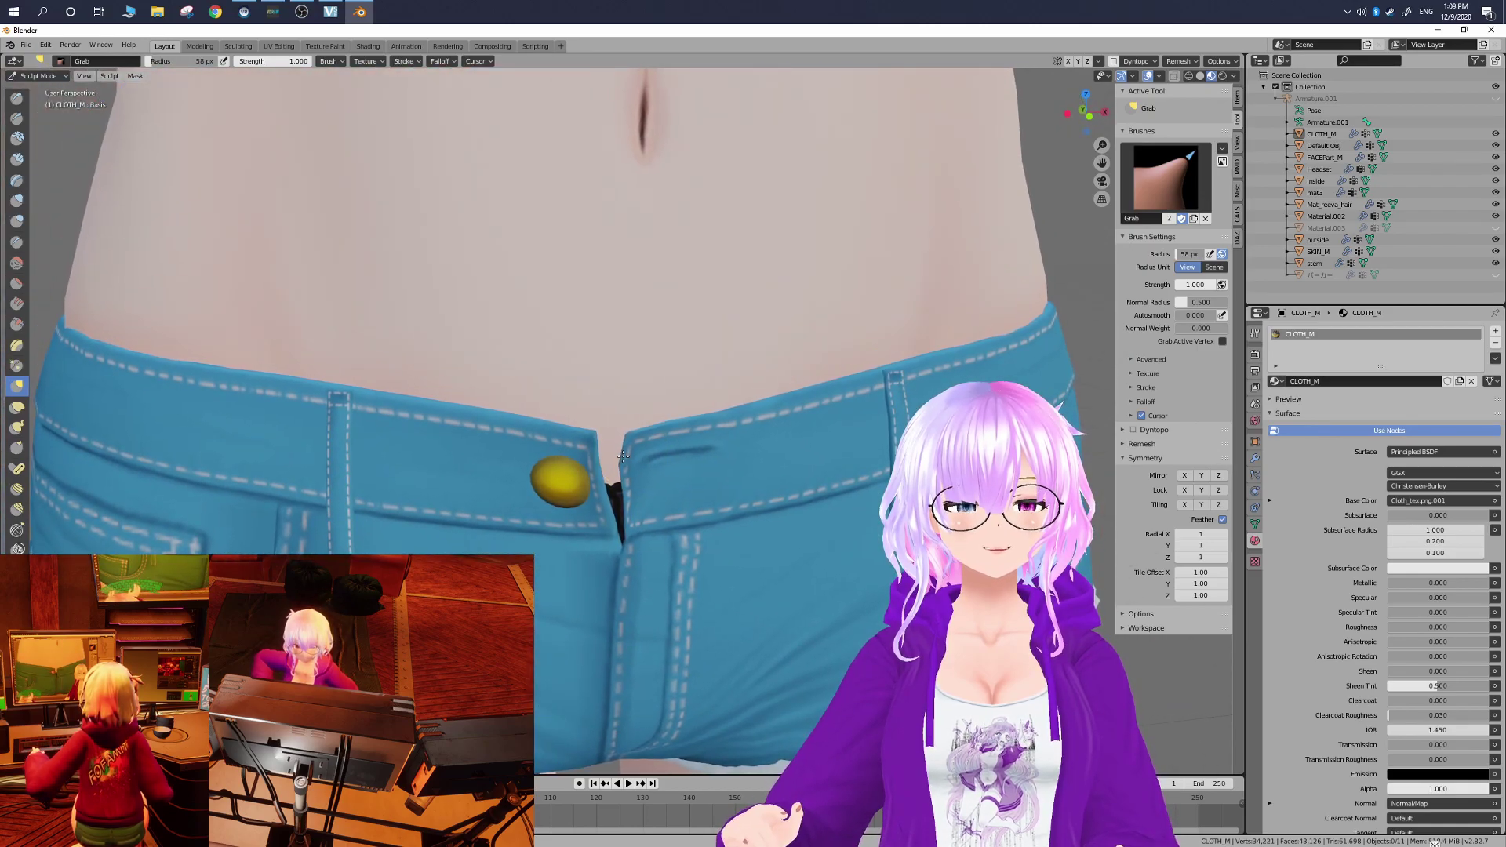
mouse_move(632, 443)
middle_down()
mouse_move(720, 465)
mouse_move(765, 517)
mouse_move(594, 399)
middle_up()
scroll(649, 433, down, 3)
scroll(594, 400, up, 8)
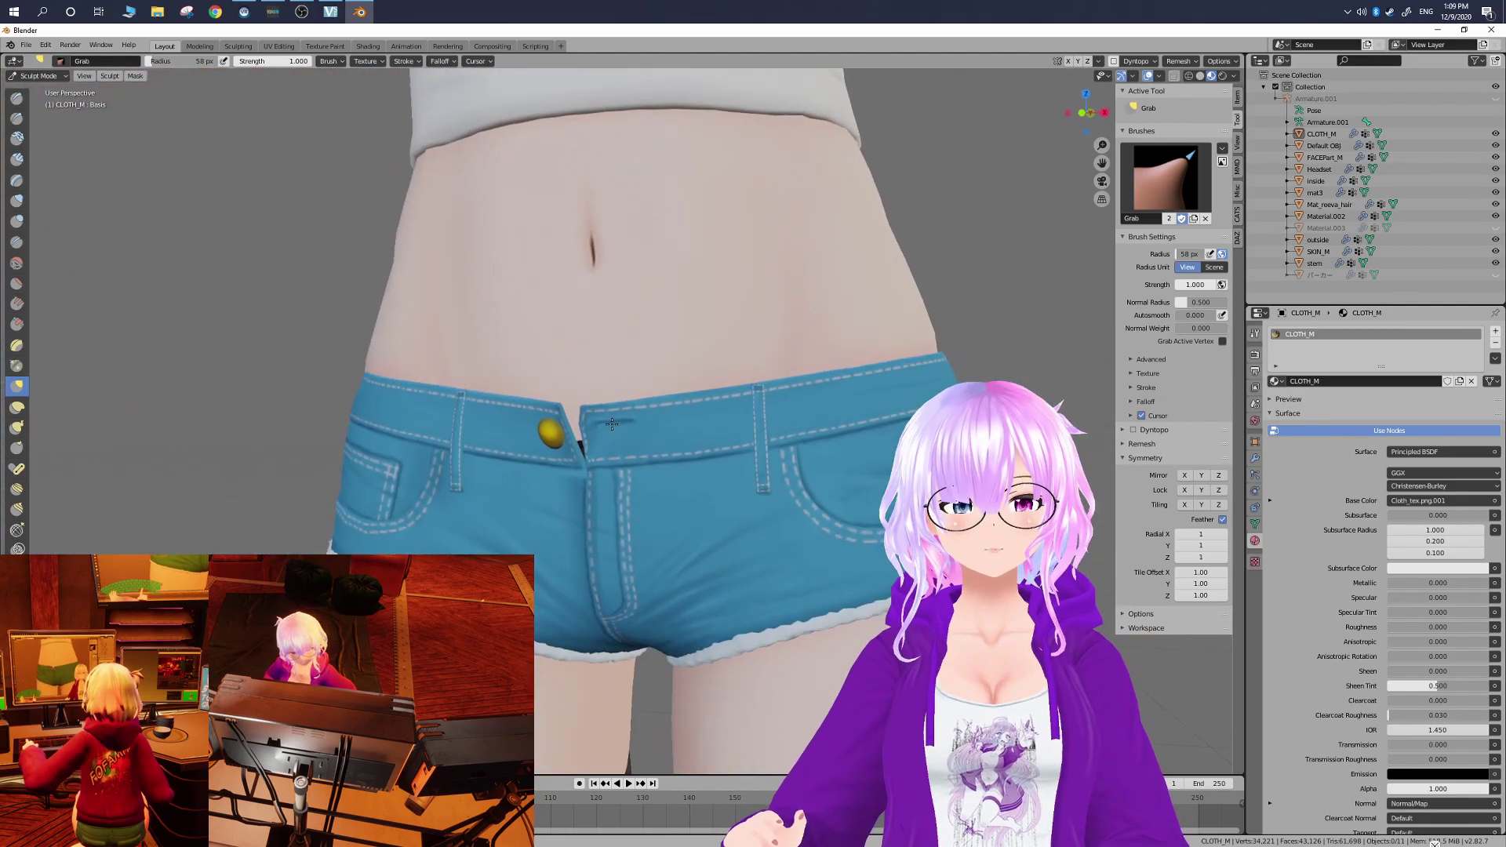
scroll(536, 411, down, 8)
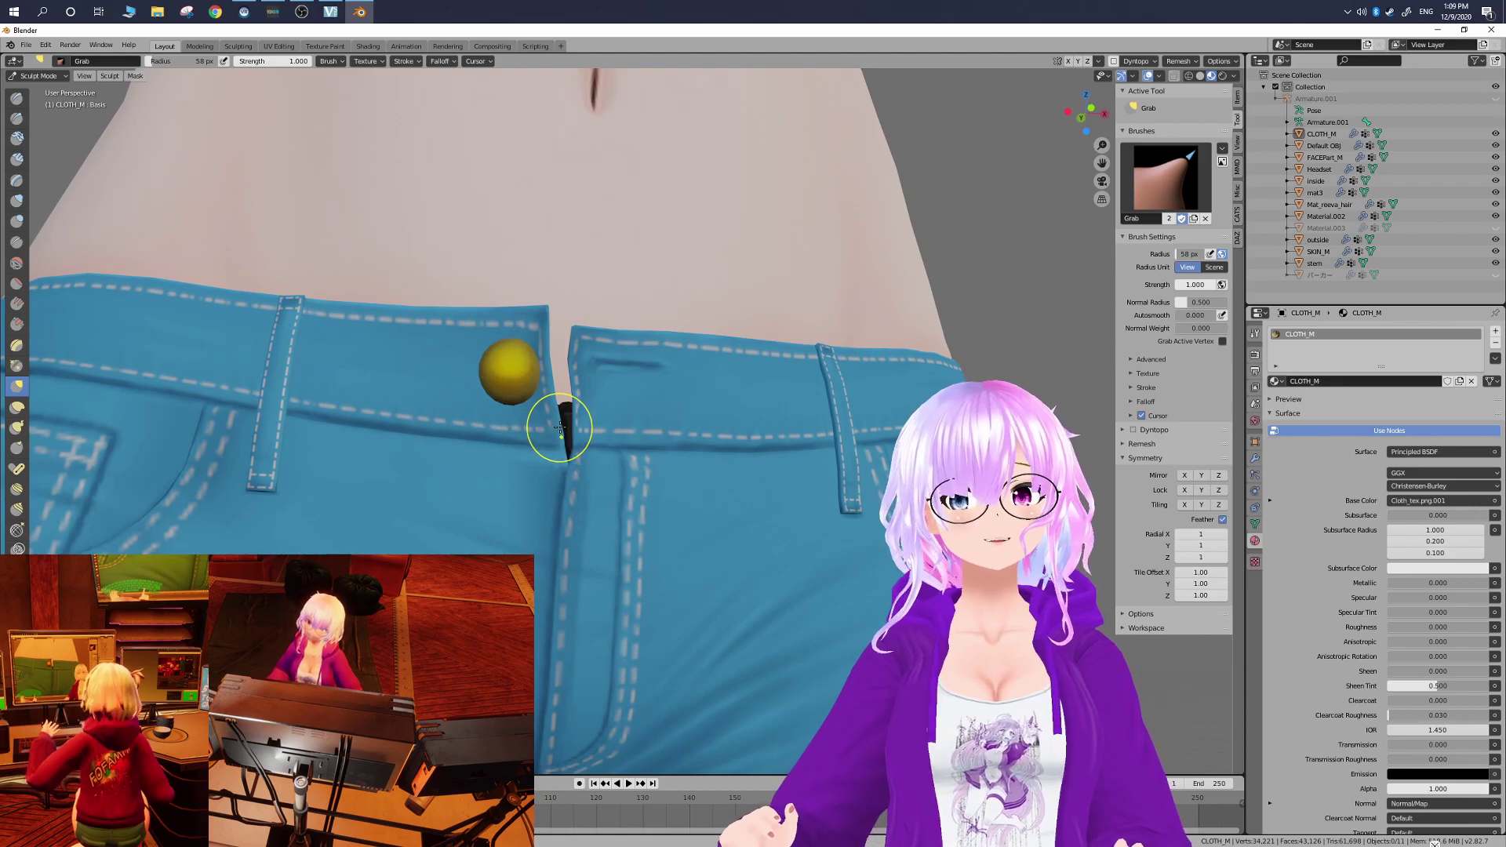
- Try to shift the gold button with the Grab brush at an 82 px radius, and undo the stroke
drag(159, 59, 163, 60)
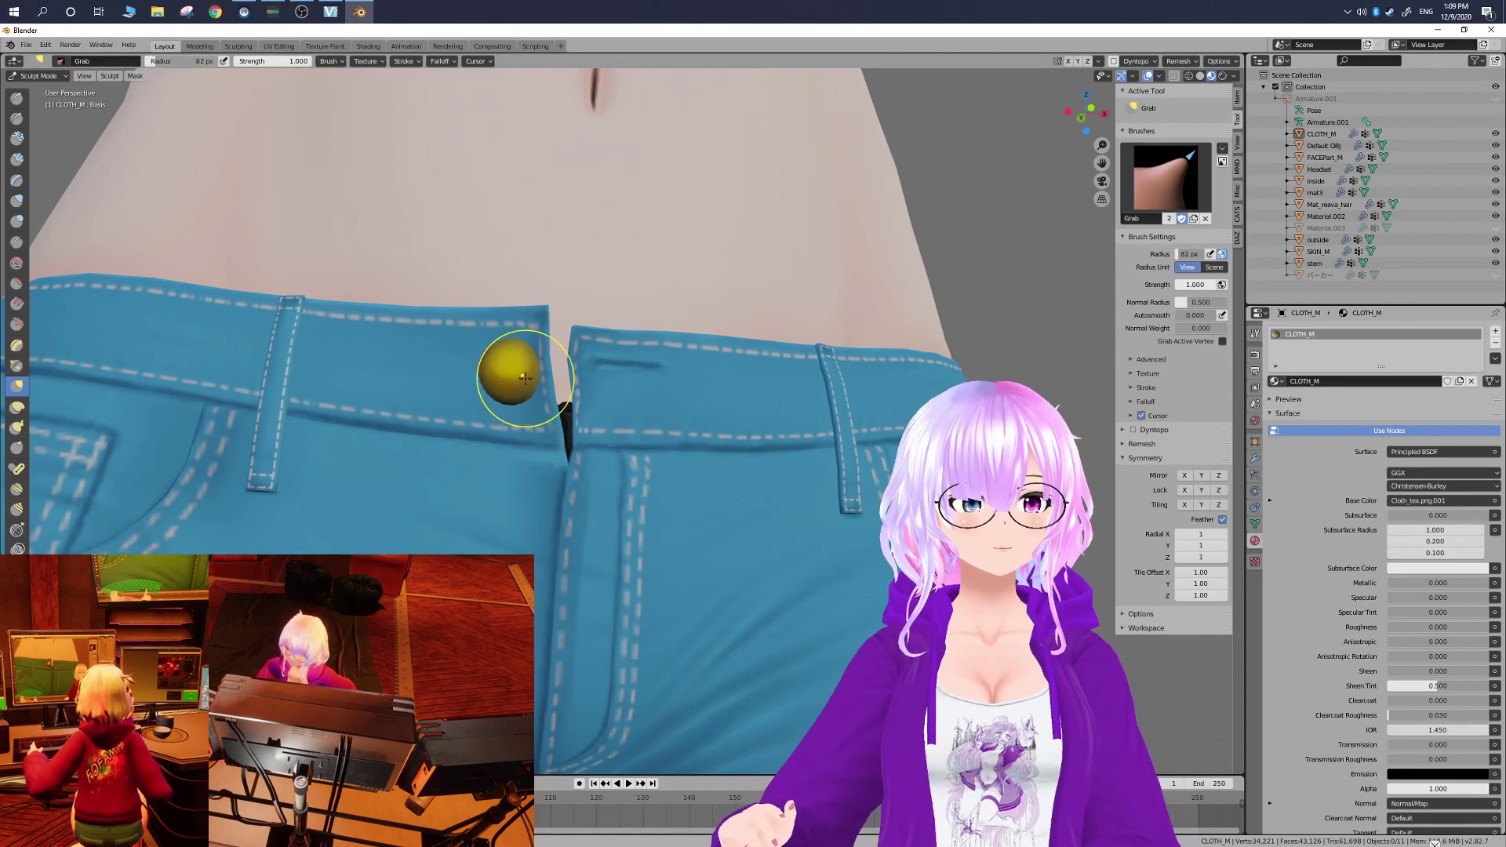
drag(499, 374, 492, 375)
key(ctrl+z)
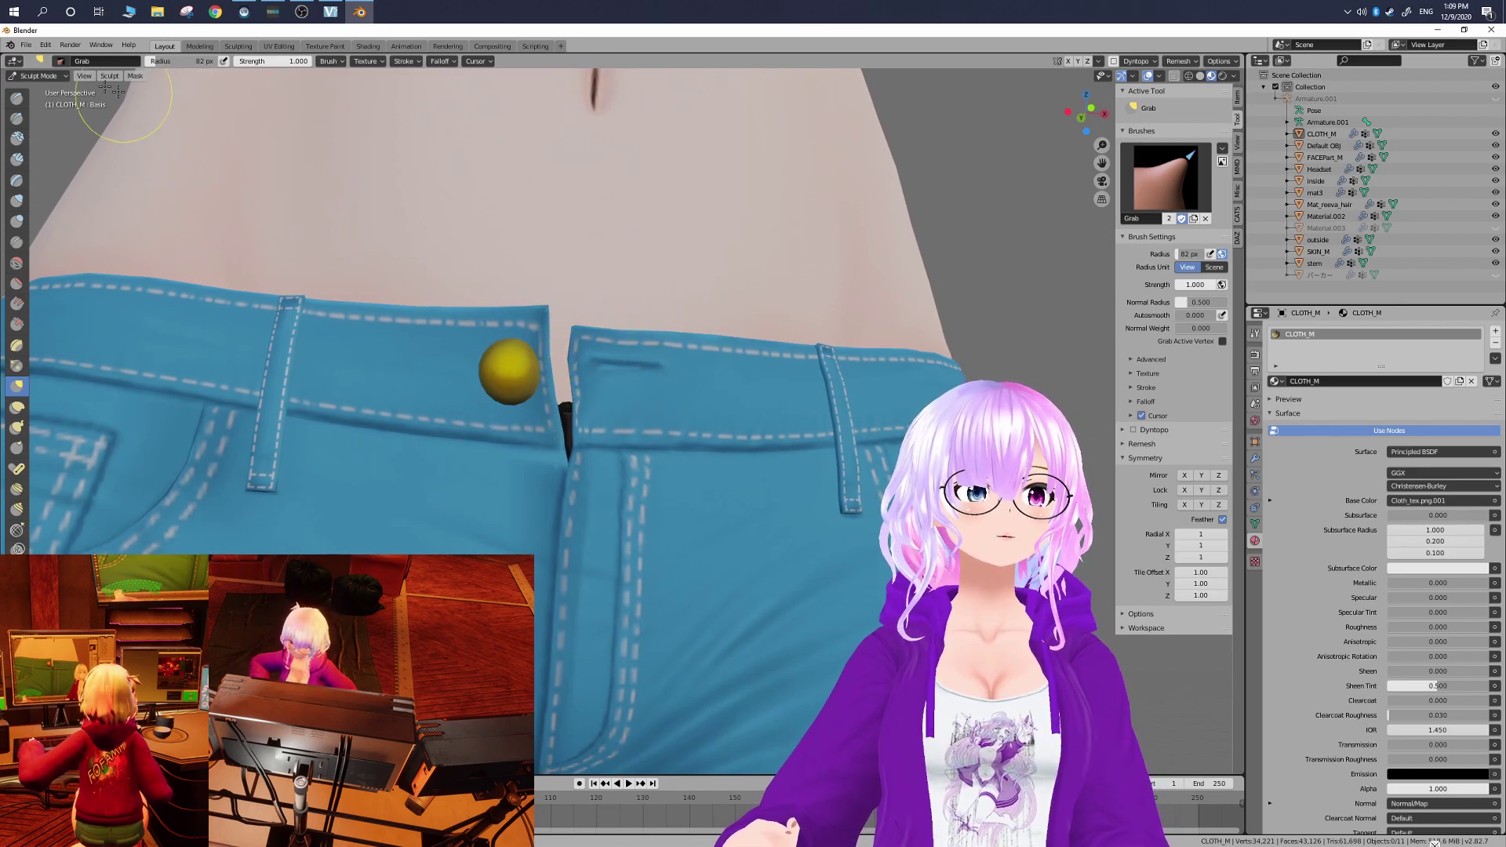
- Switch the clothing mesh to Edit Mode and display the viewport in wireframe
click(47, 76)
click(59, 108)
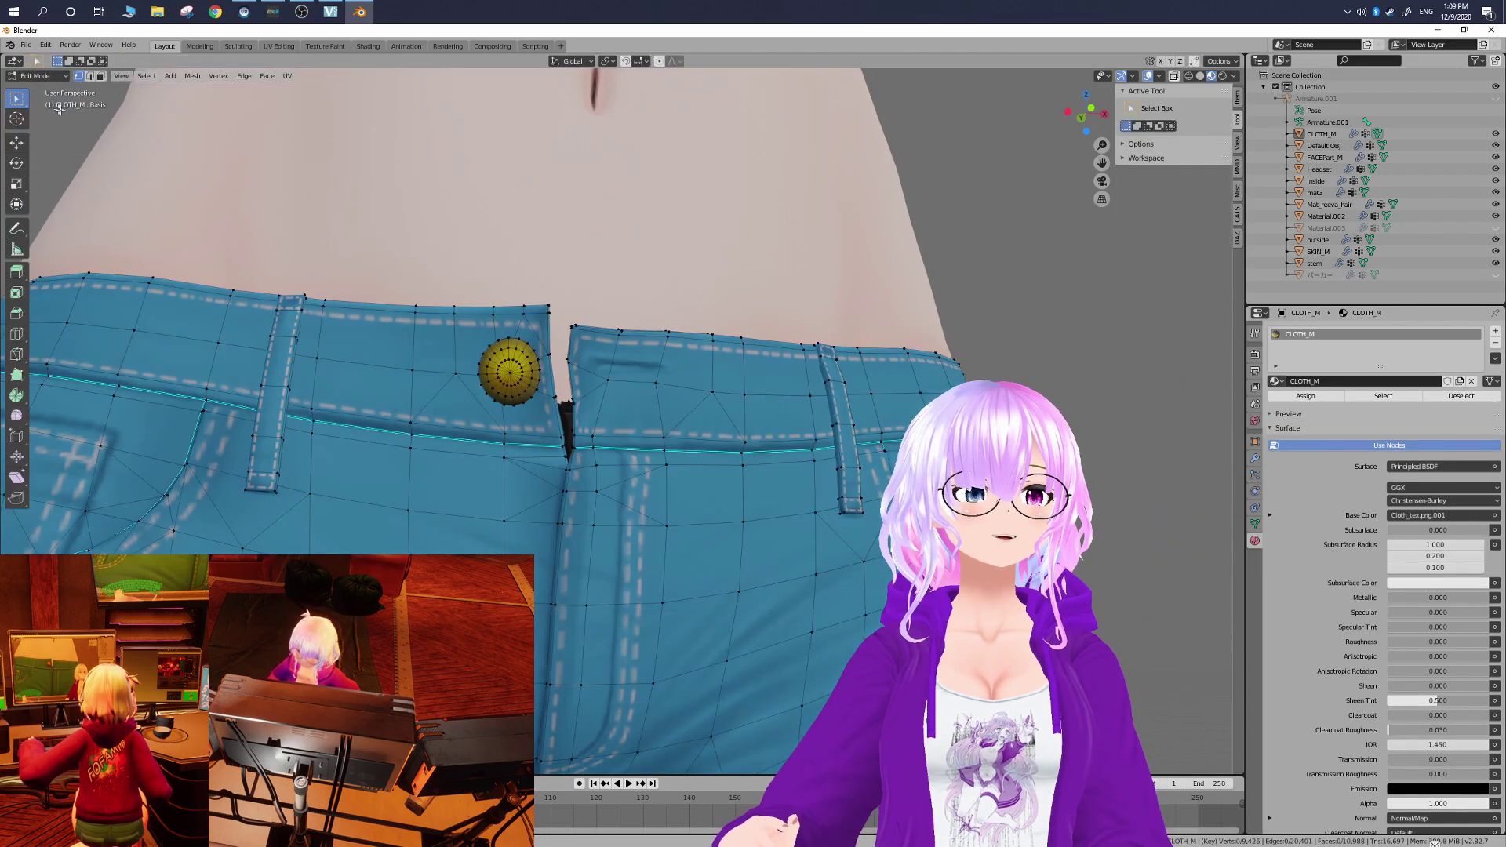
middle_drag(471, 353, 1034, 208)
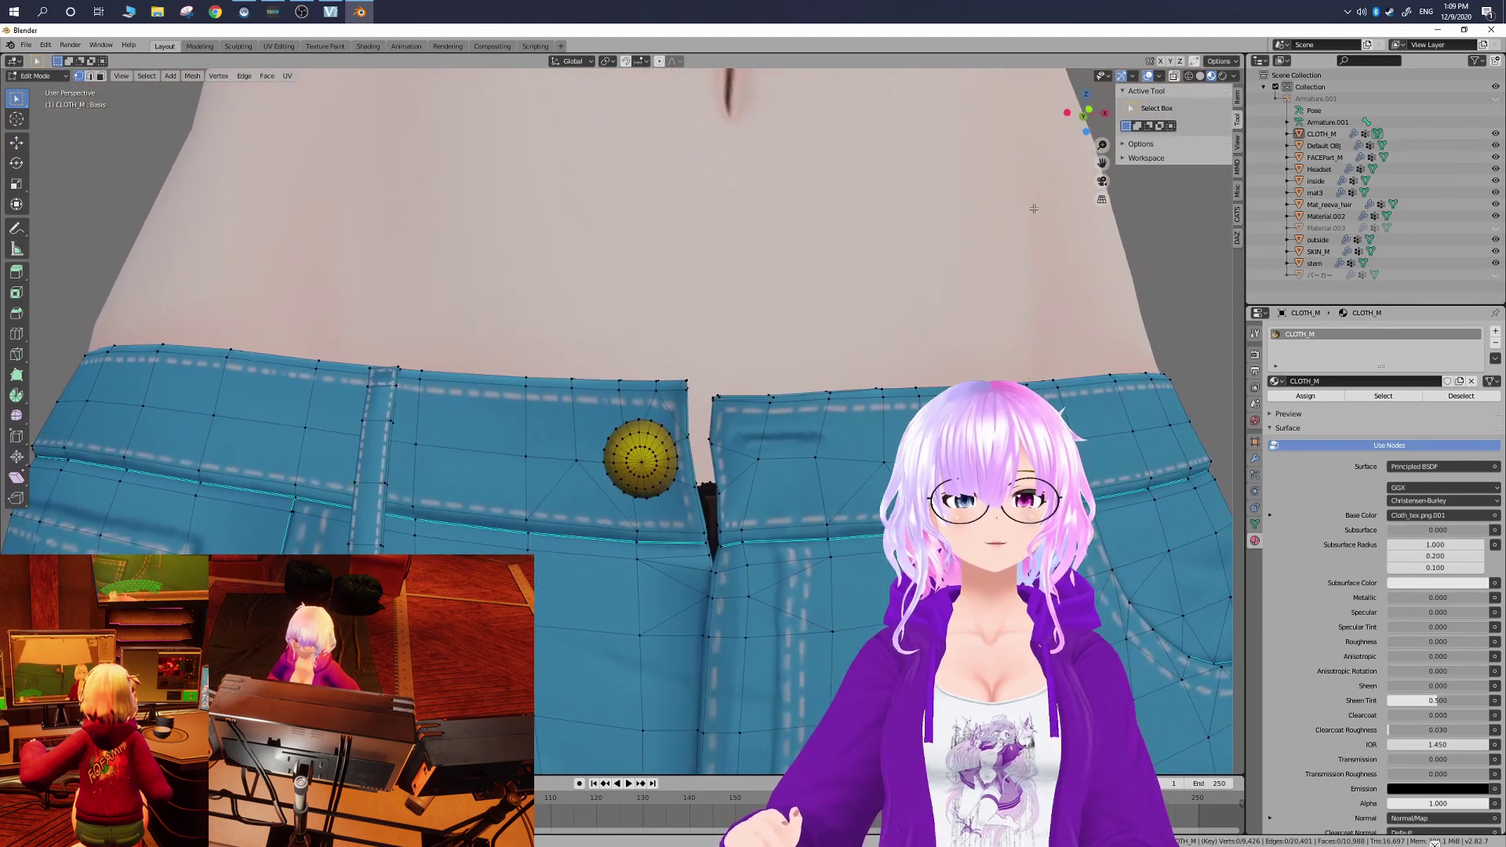
click(1189, 76)
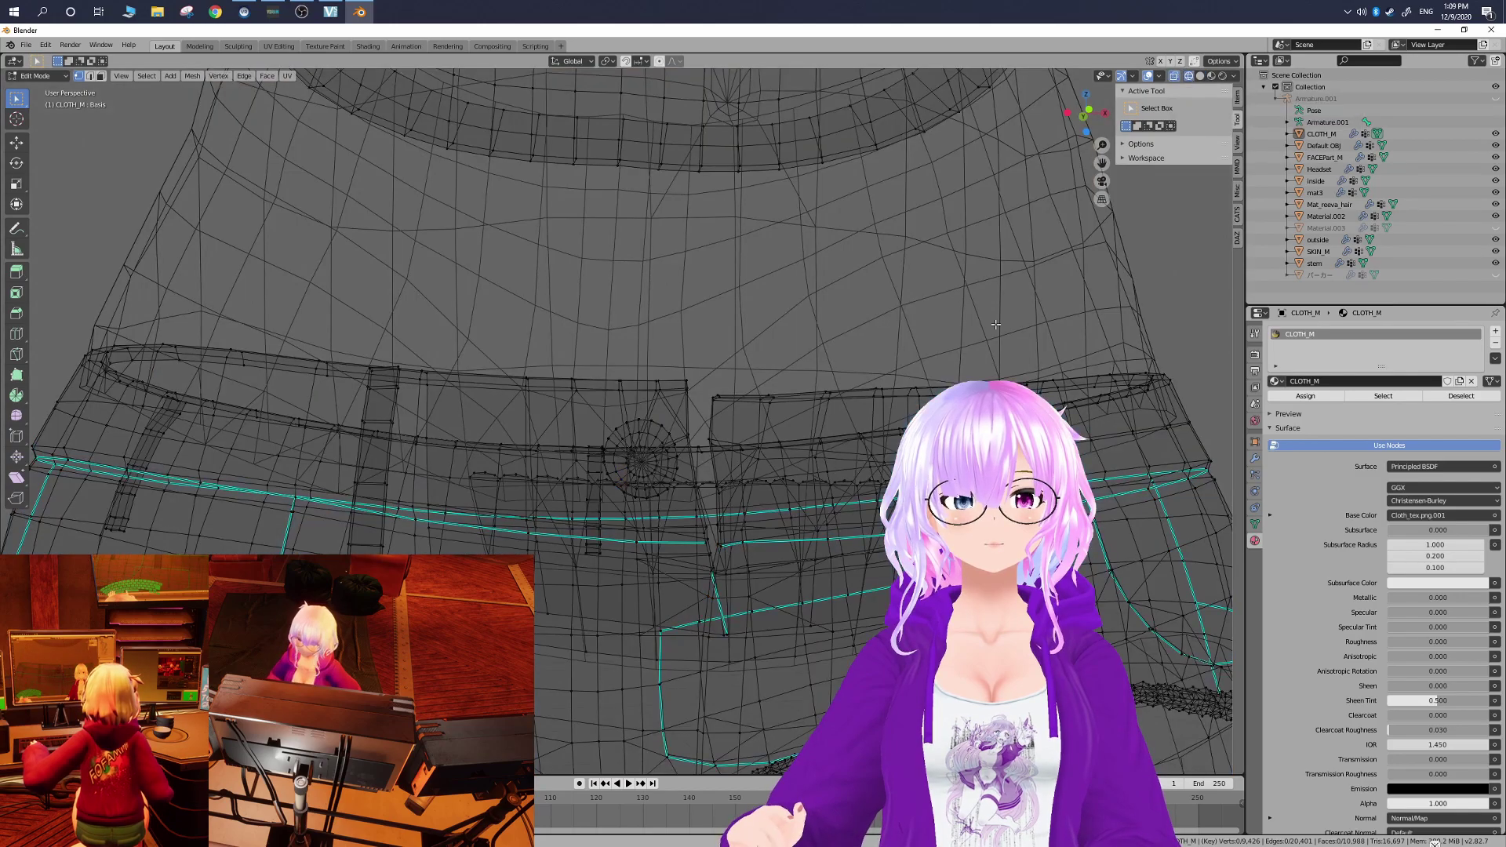
- Box-select the gold button together with the adjoining corner of the waistband flap
middle_drag(822, 347, 854, 317)
scroll(731, 317, up, 1)
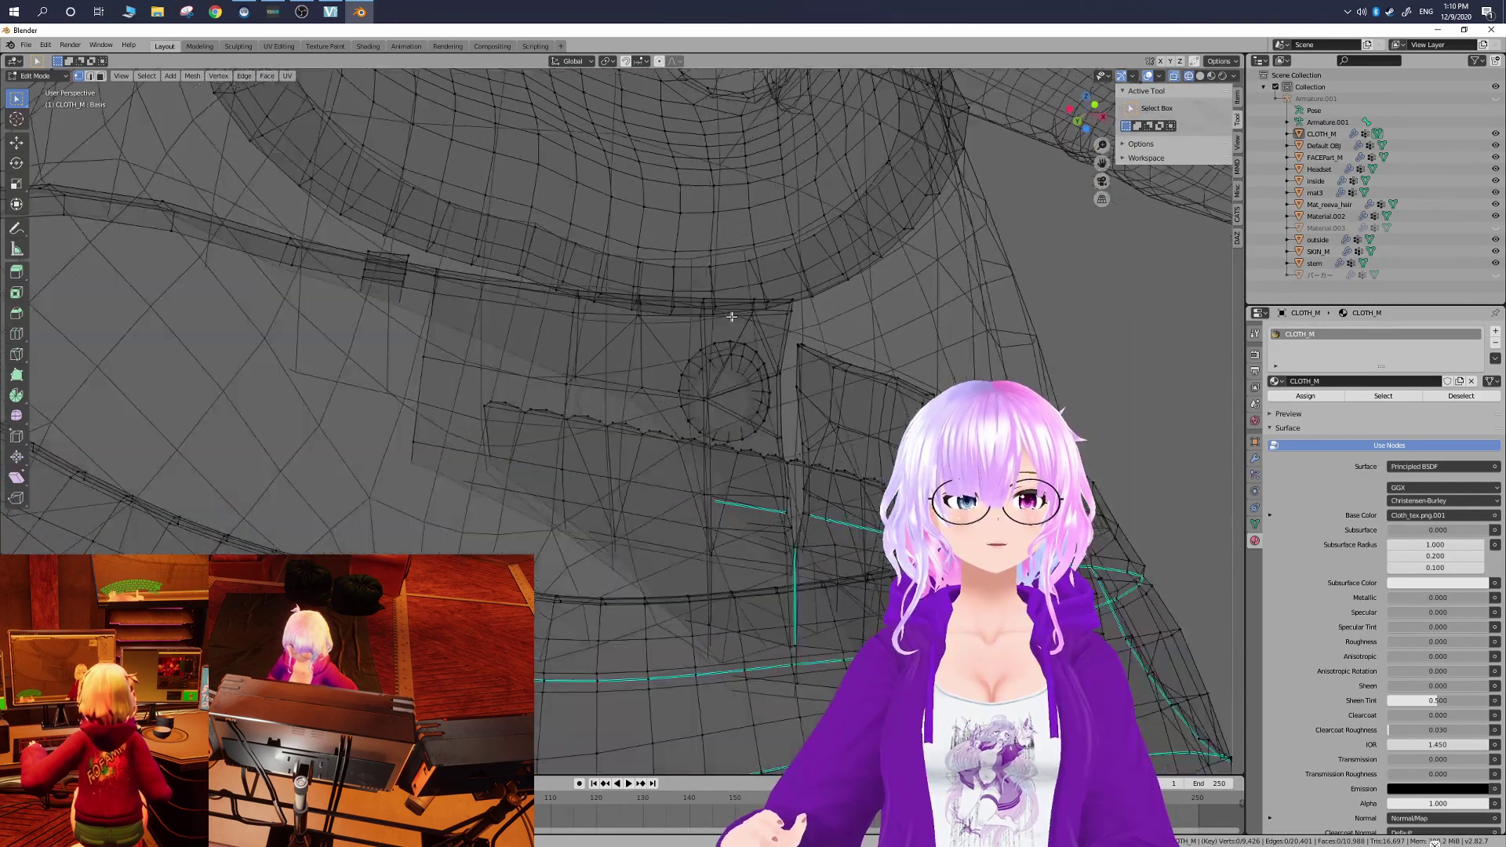
middle_drag(745, 311, 716, 412)
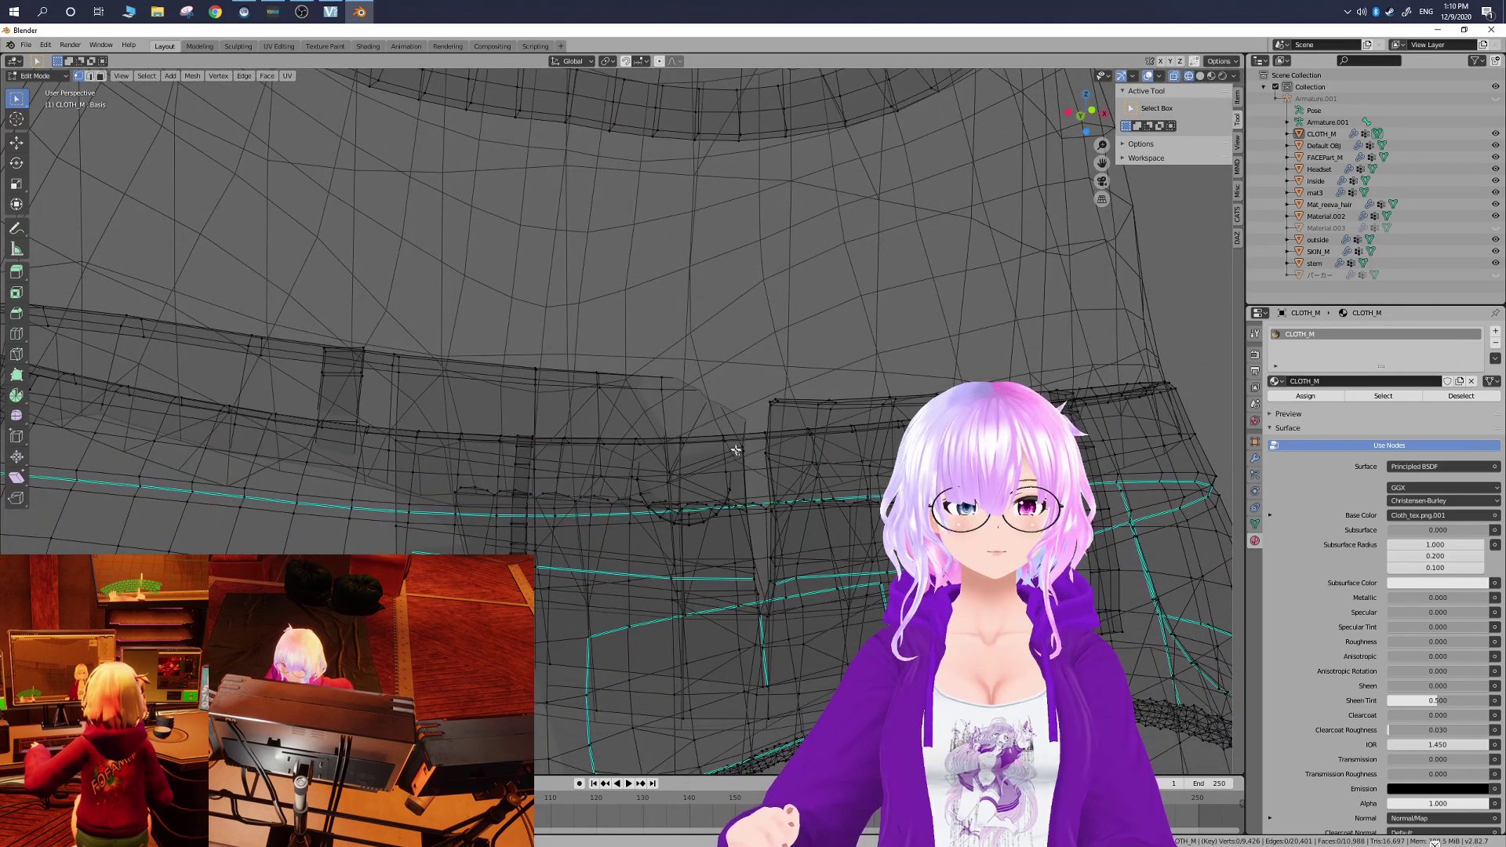
drag(736, 450, 641, 367)
middle_drag(659, 373, 687, 356)
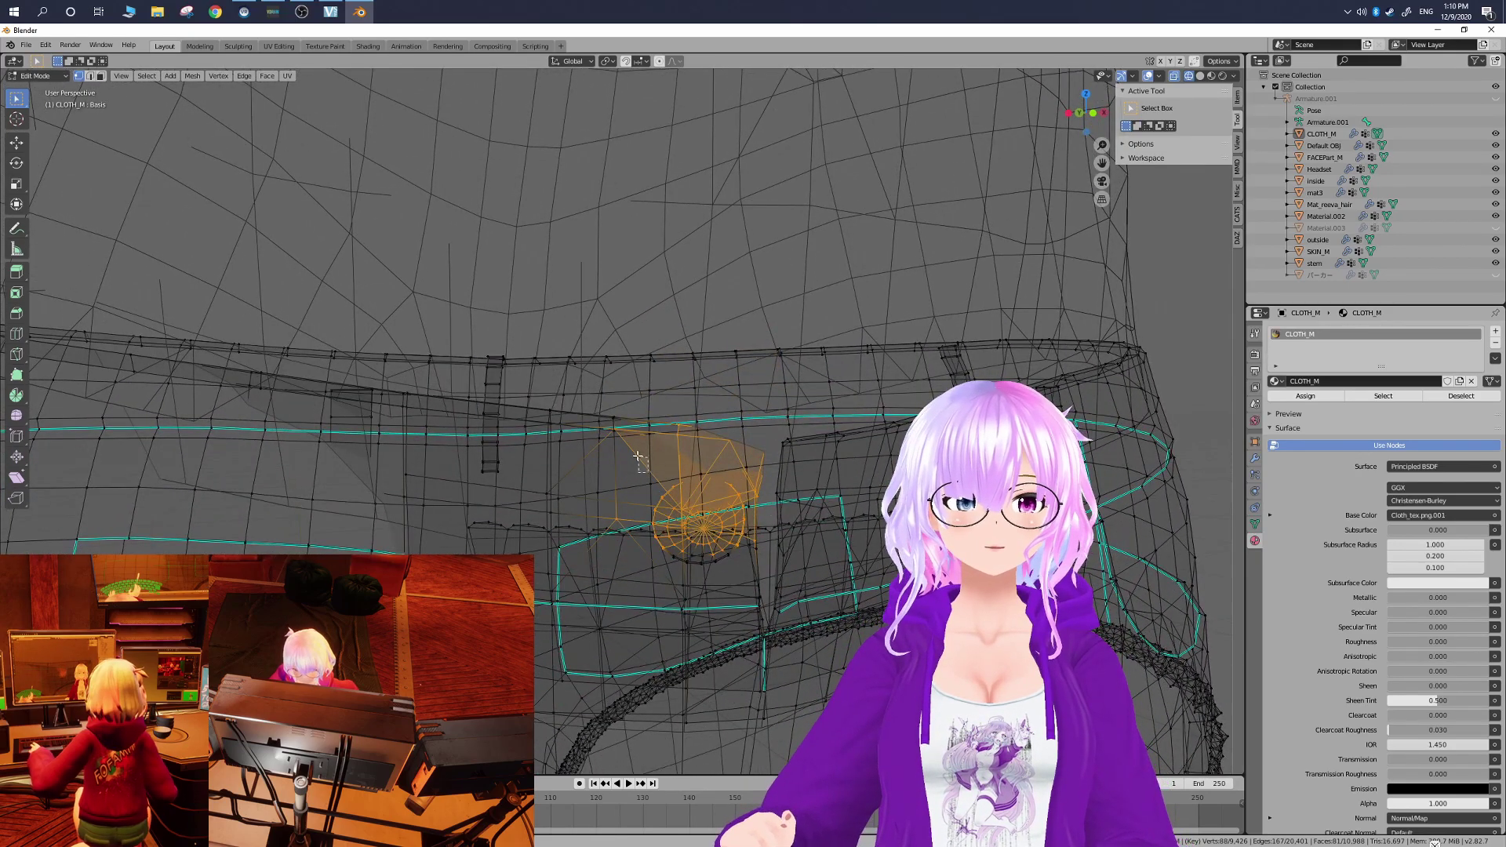
- Extend the selection on the flap corner and deselect the stray vertices on the back waistband
drag(608, 413, 609, 415)
middle_drag(609, 414, 647, 384)
shift+drag(659, 278, 592, 248)
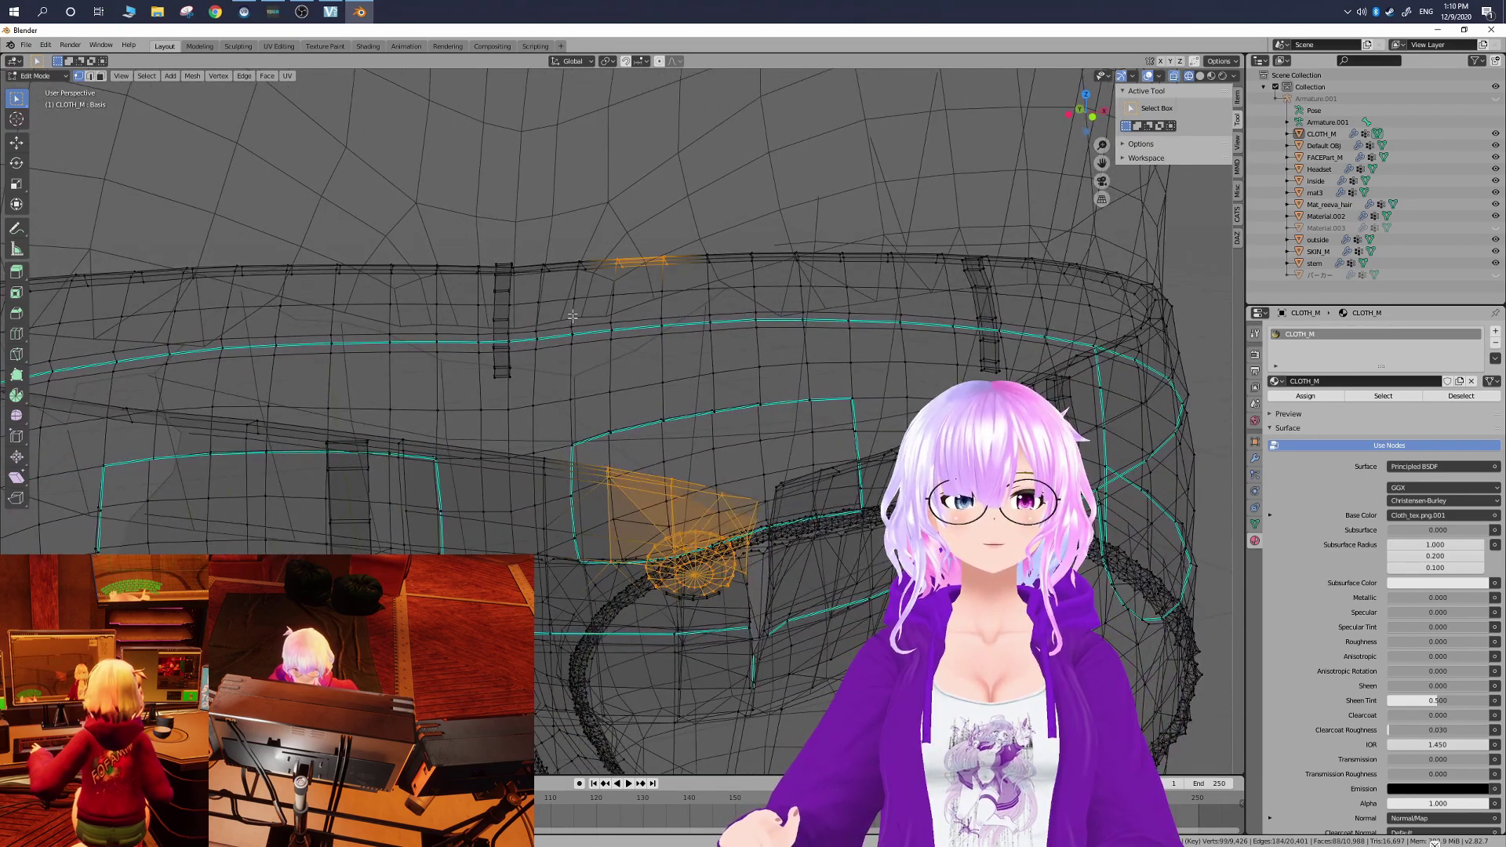
middle_drag(593, 320, 630, 320)
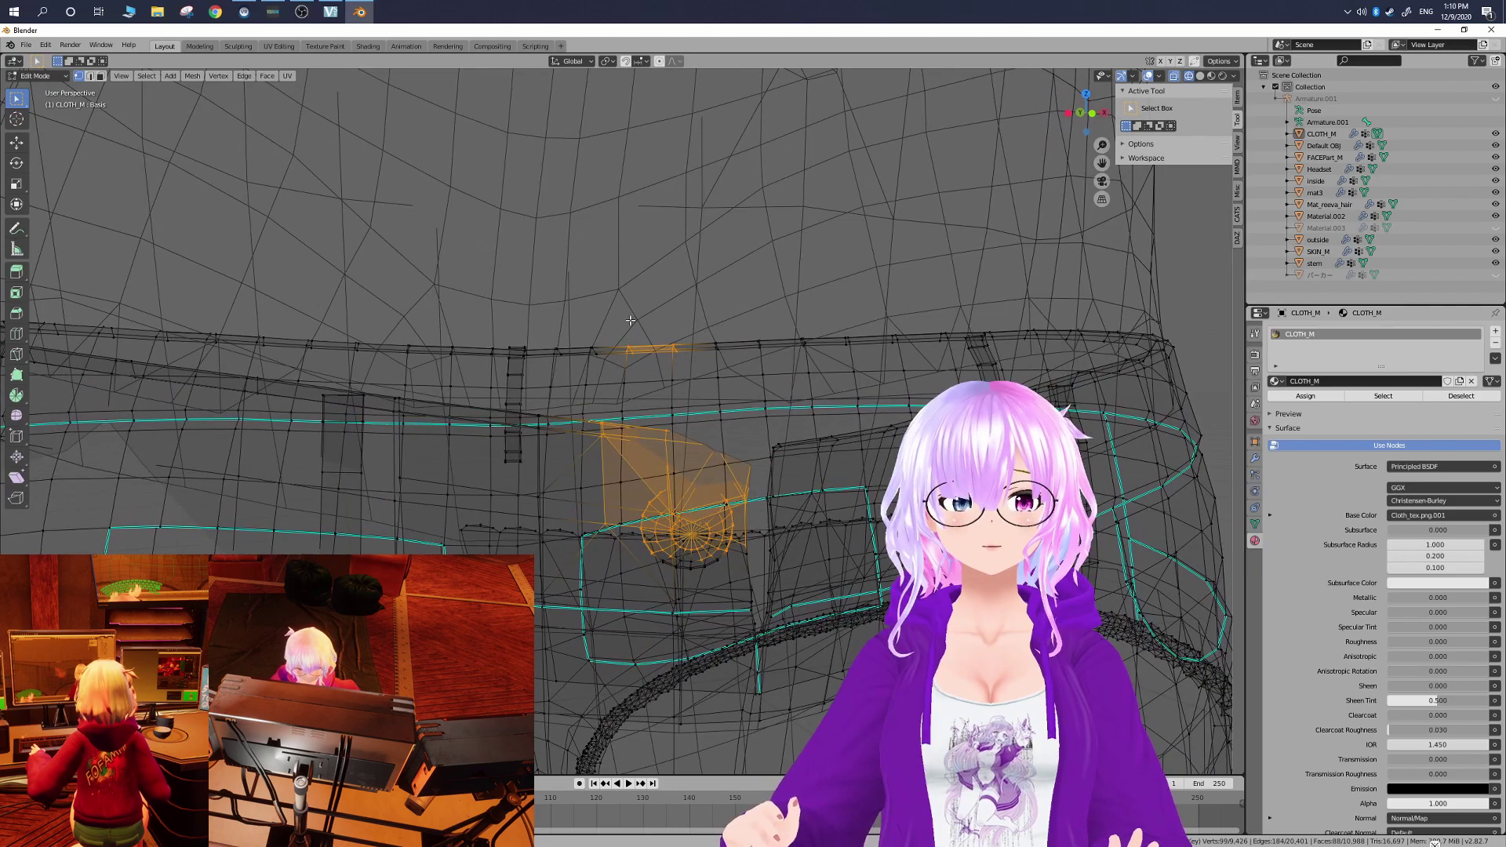
ctrl+drag(619, 327, 703, 380)
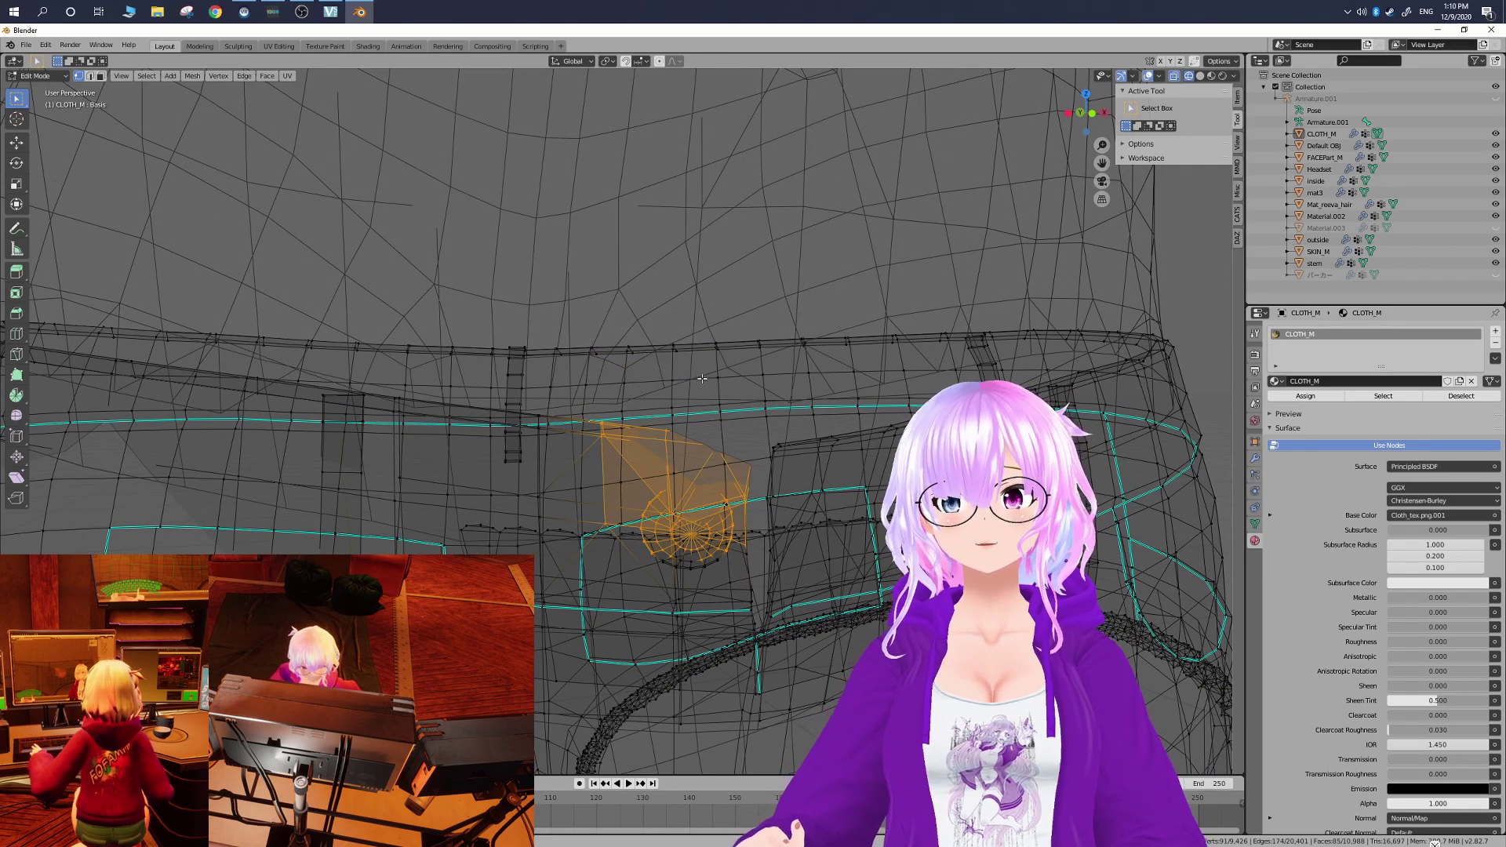
- Add the button's remaining lower vertices to the selection and deselect the unrelated geometry beneath it
middle_drag(707, 376, 716, 313)
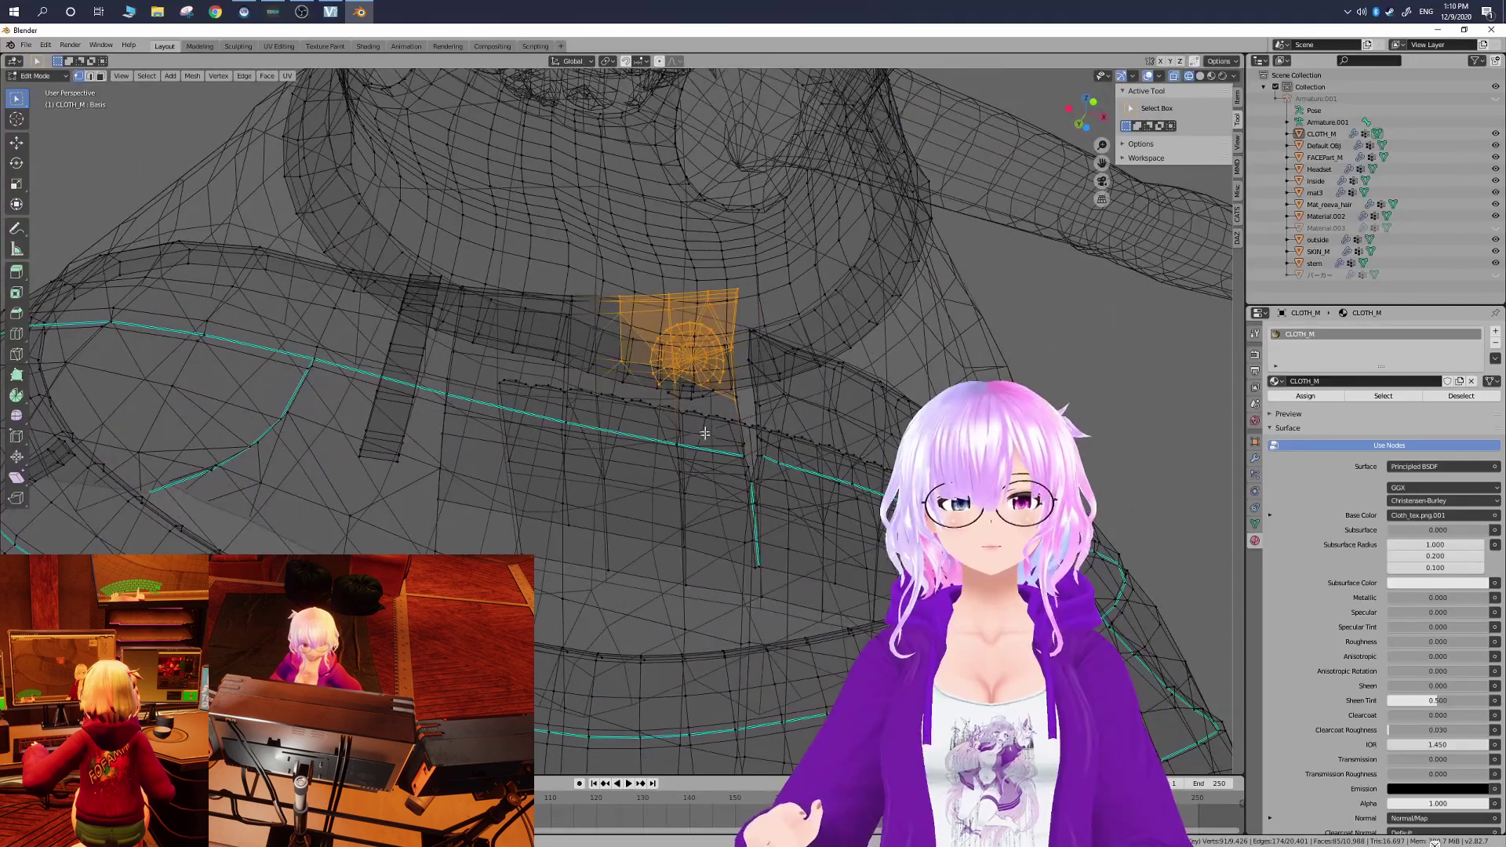
mouse_move(700, 410)
middle_down()
mouse_move(690, 382)
mouse_move(699, 419)
mouse_move(711, 401)
middle_up()
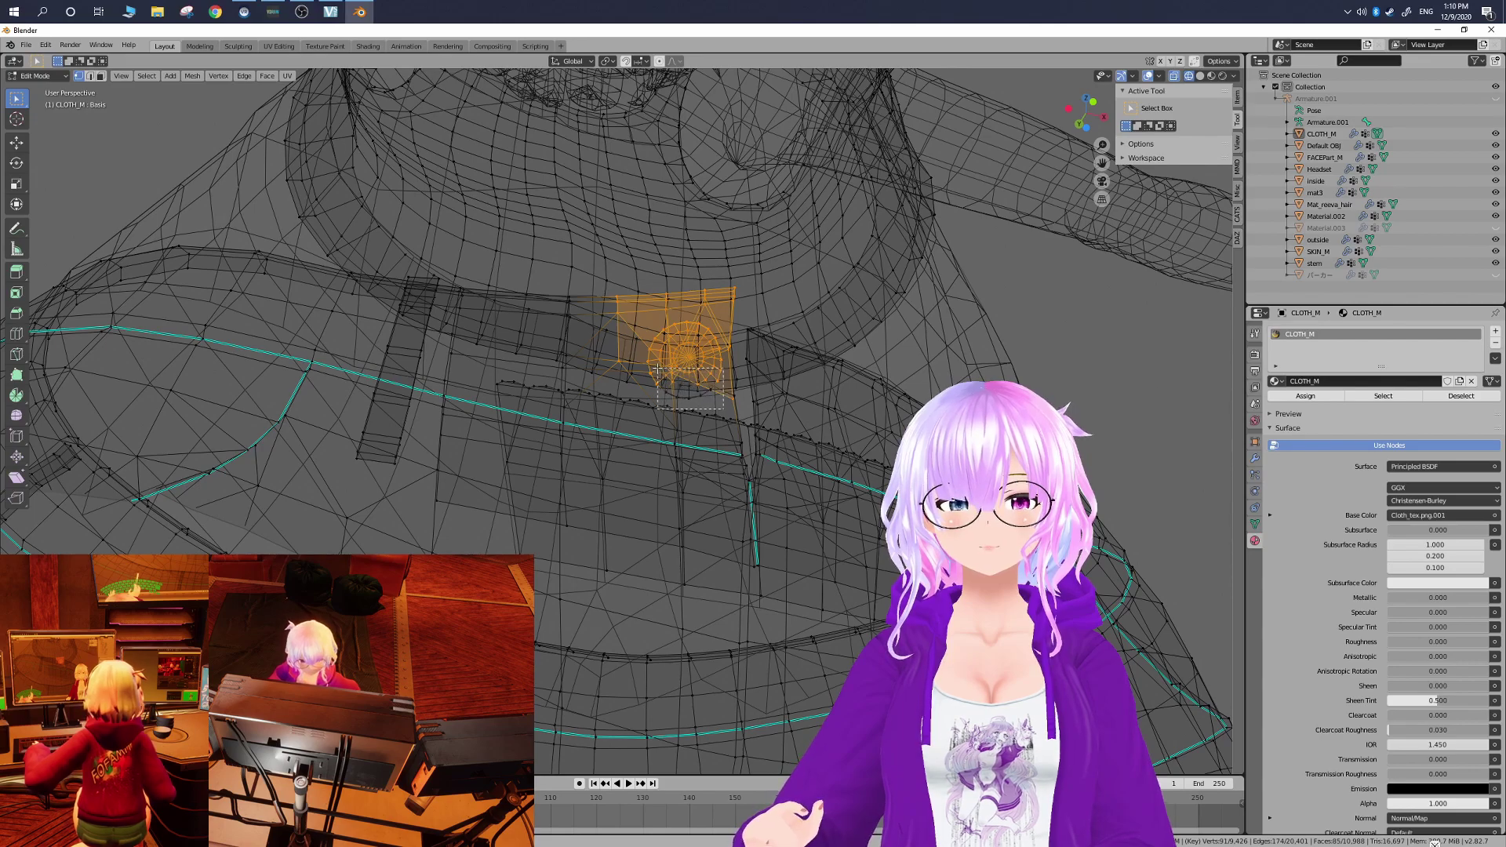
shift+drag(657, 368, 655, 367)
mouse_move(687, 380)
middle_down()
mouse_move(692, 401)
mouse_move(682, 390)
middle_up()
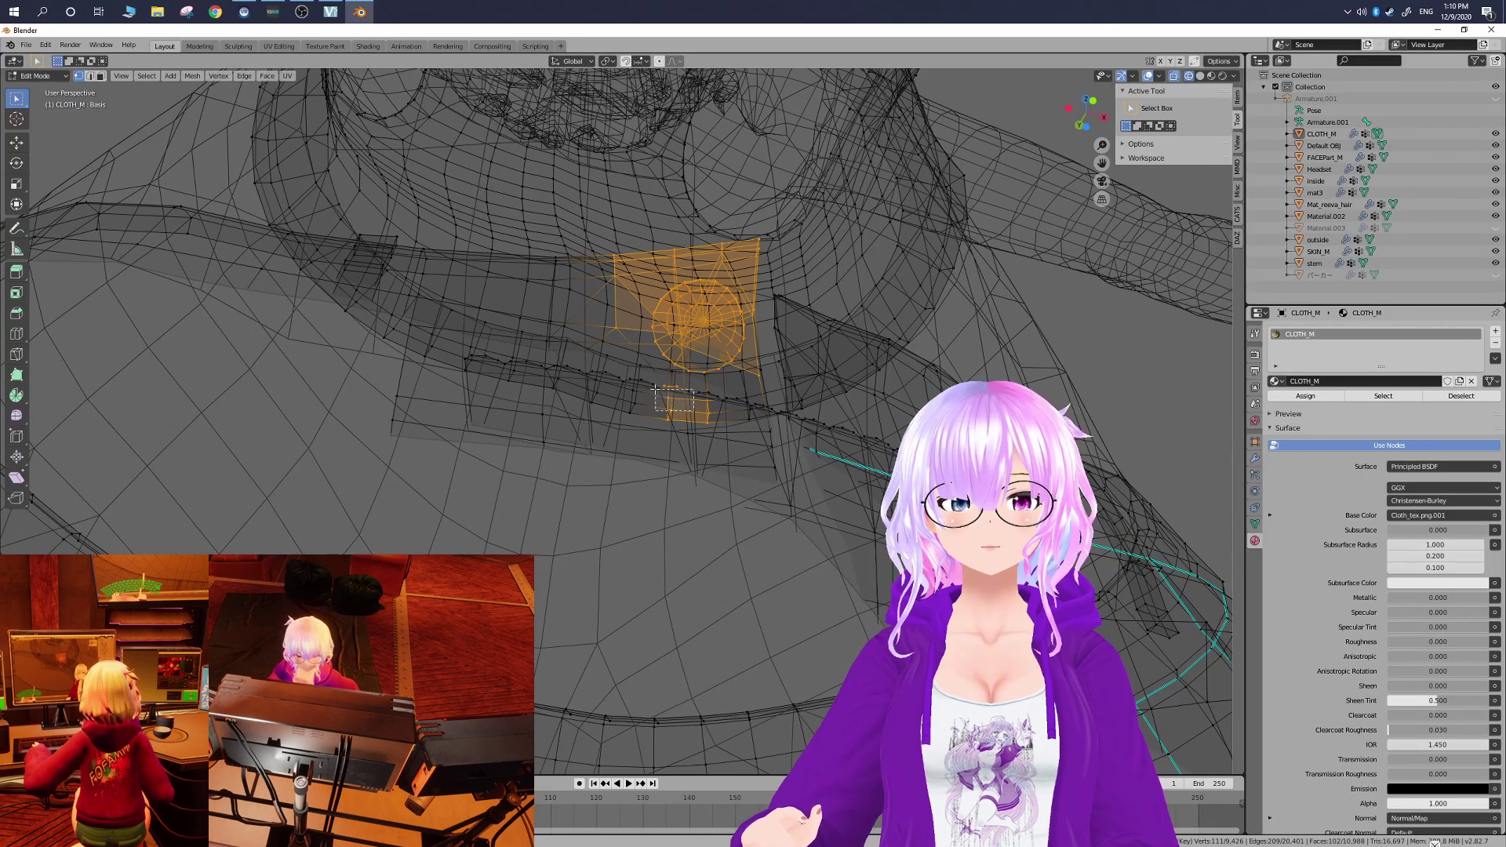
ctrl+drag(645, 383, 646, 382)
ctrl+drag(736, 452, 647, 386)
middle_drag(651, 396, 1237, 270)
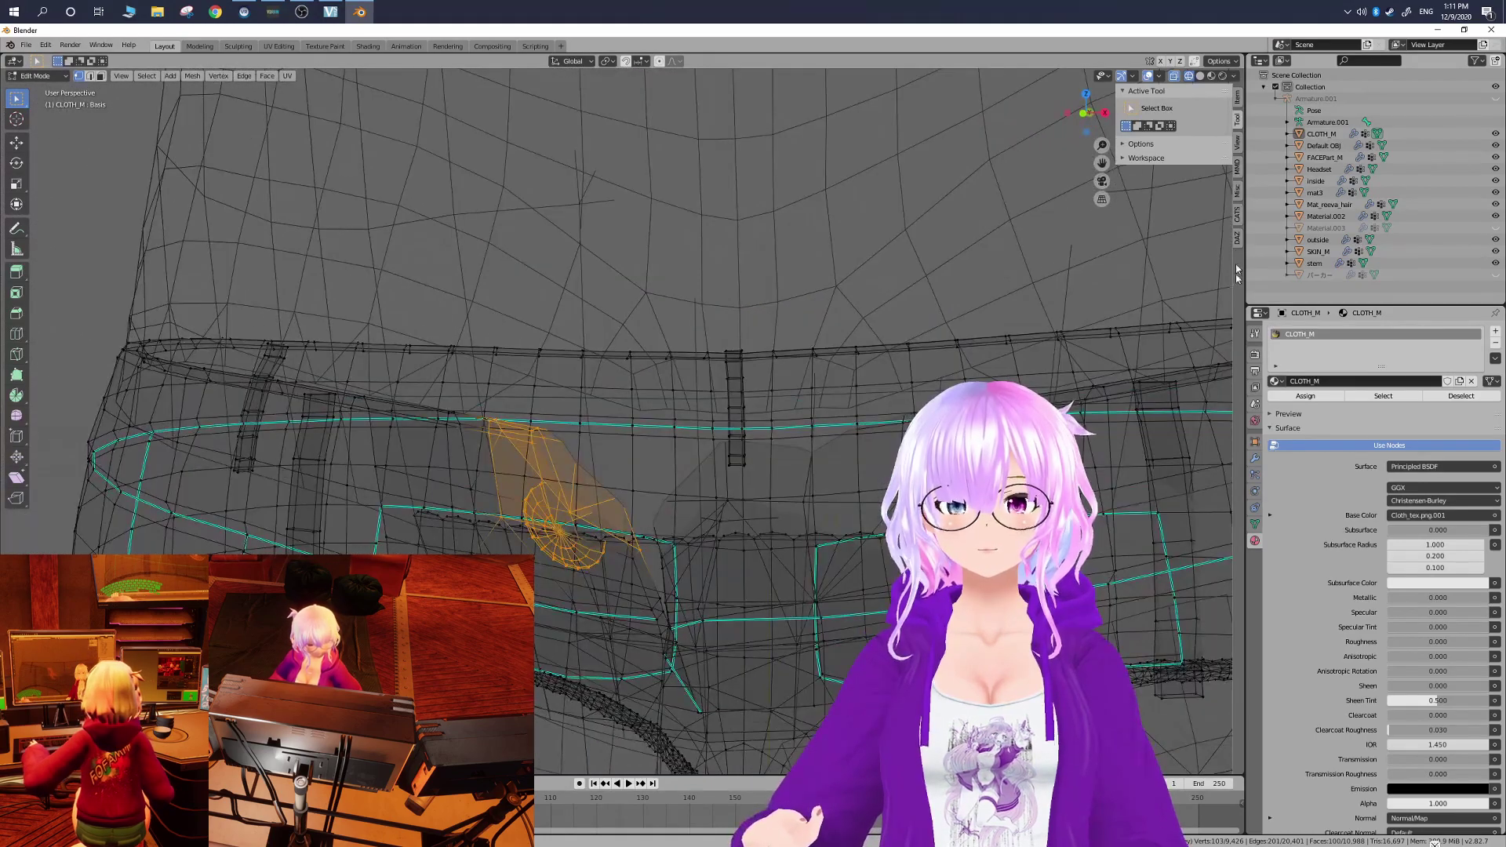
- Return the viewport to Material Preview shading and check the selected button and flap corner from several angles
click(1213, 77)
scroll(633, 421, down, 1)
middle_drag(633, 421, 600, 360)
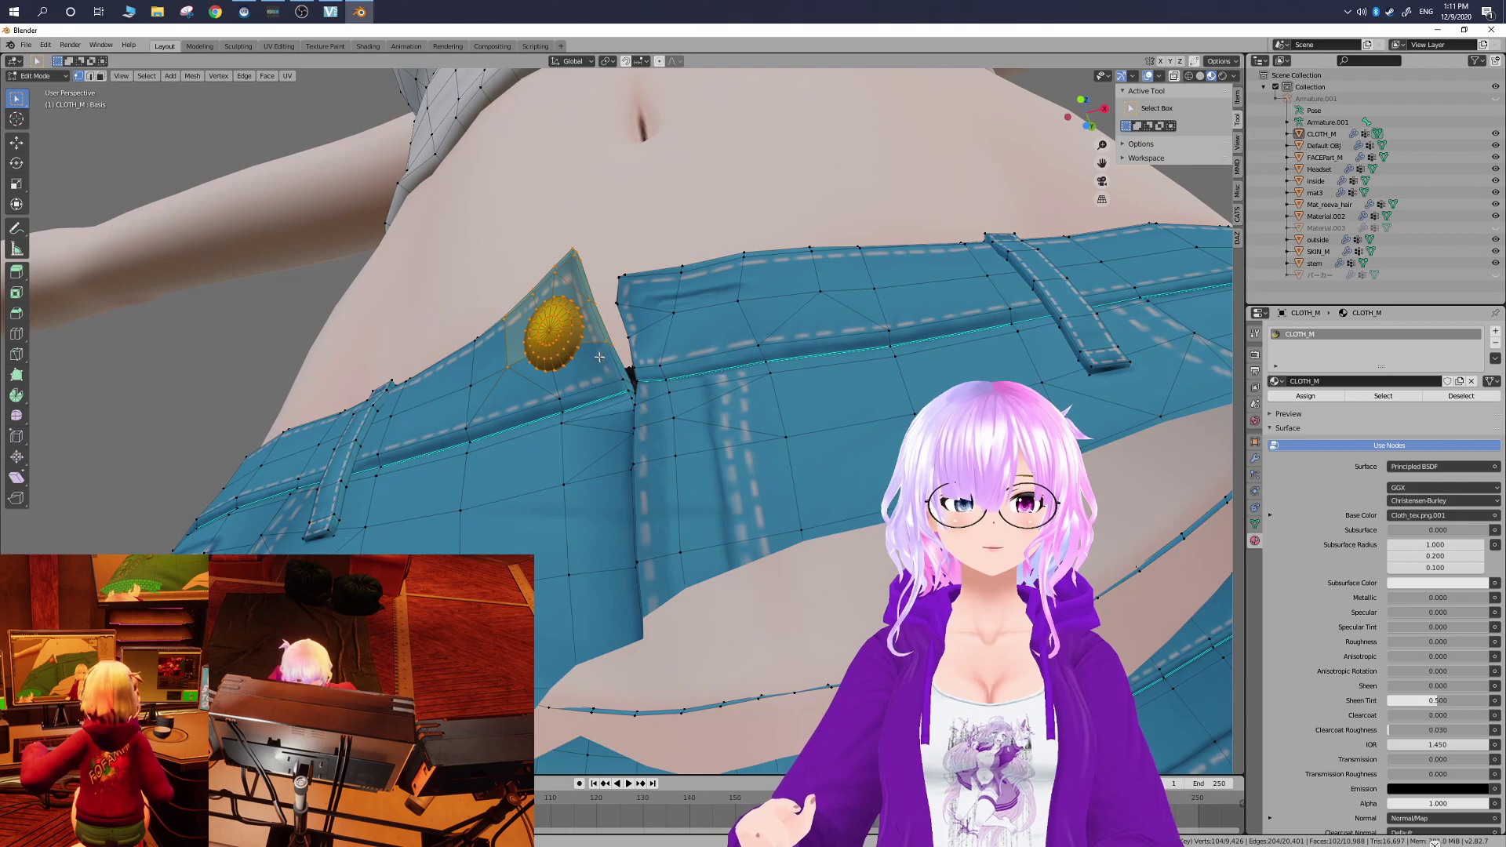
middle_drag(599, 357, 469, 287)
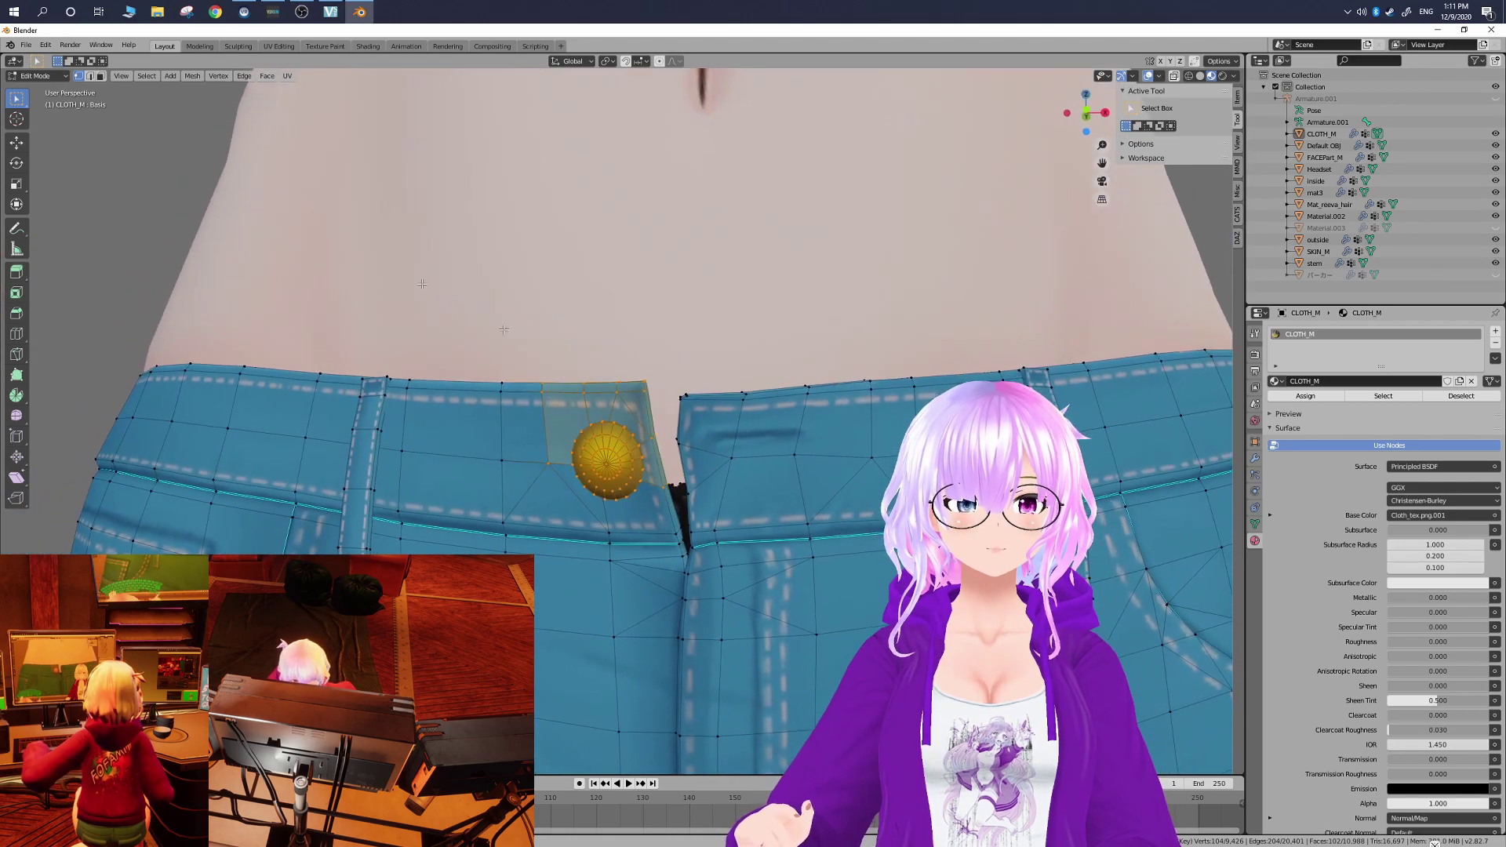
- Move the selected button and flap corner with the Move tool, shifting them along the Y axis beside the fly opening
click(17, 144)
middle_drag(576, 353, 488, 400)
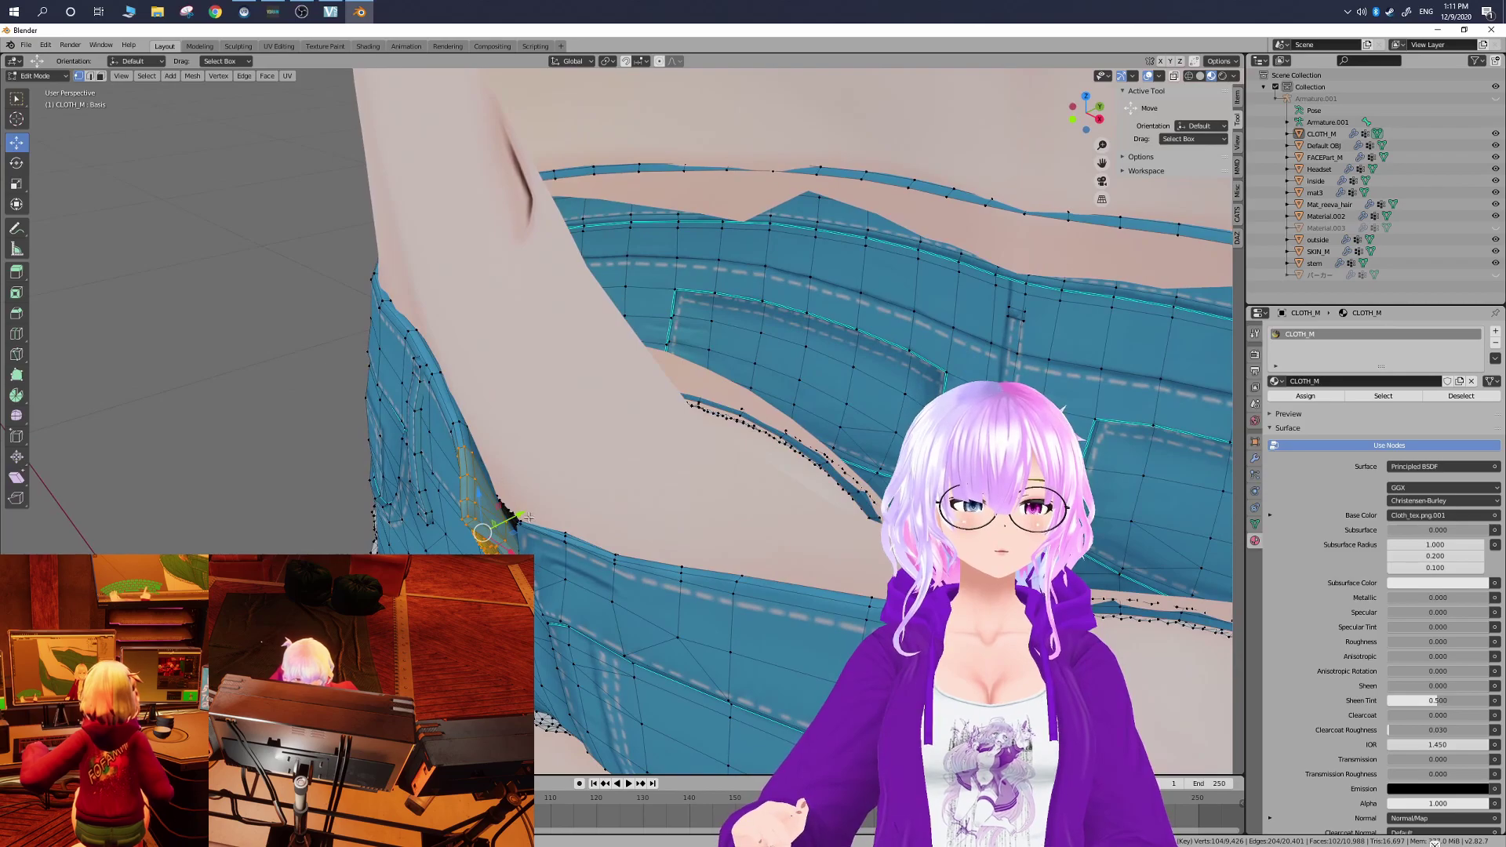
mouse_move(528, 518)
middle_down()
mouse_move(545, 486)
mouse_move(553, 521)
middle_up()
key(g)
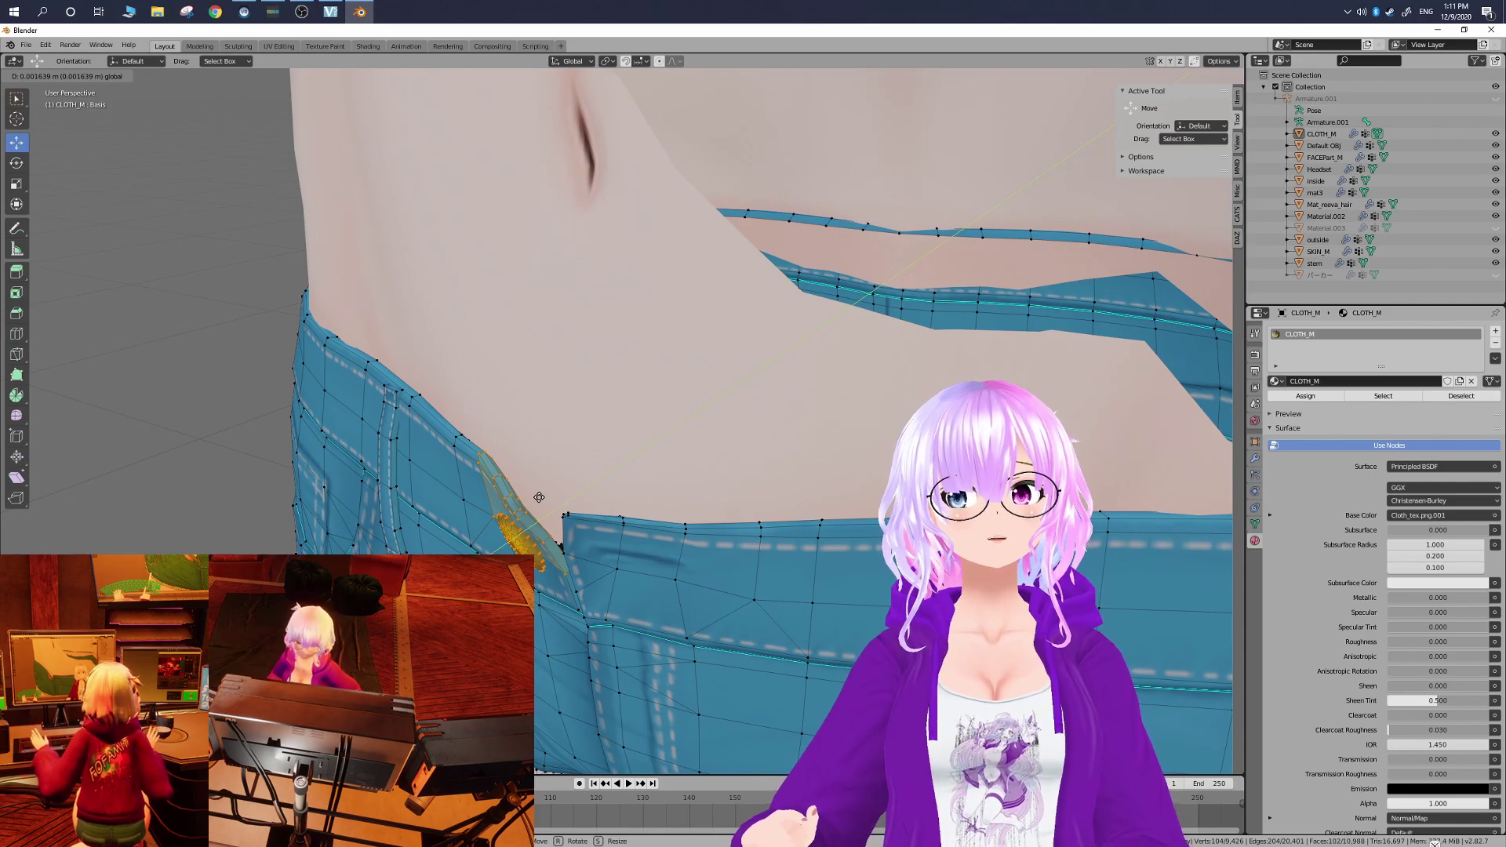
drag(538, 497, 541, 494)
middle_drag(542, 495, 558, 464)
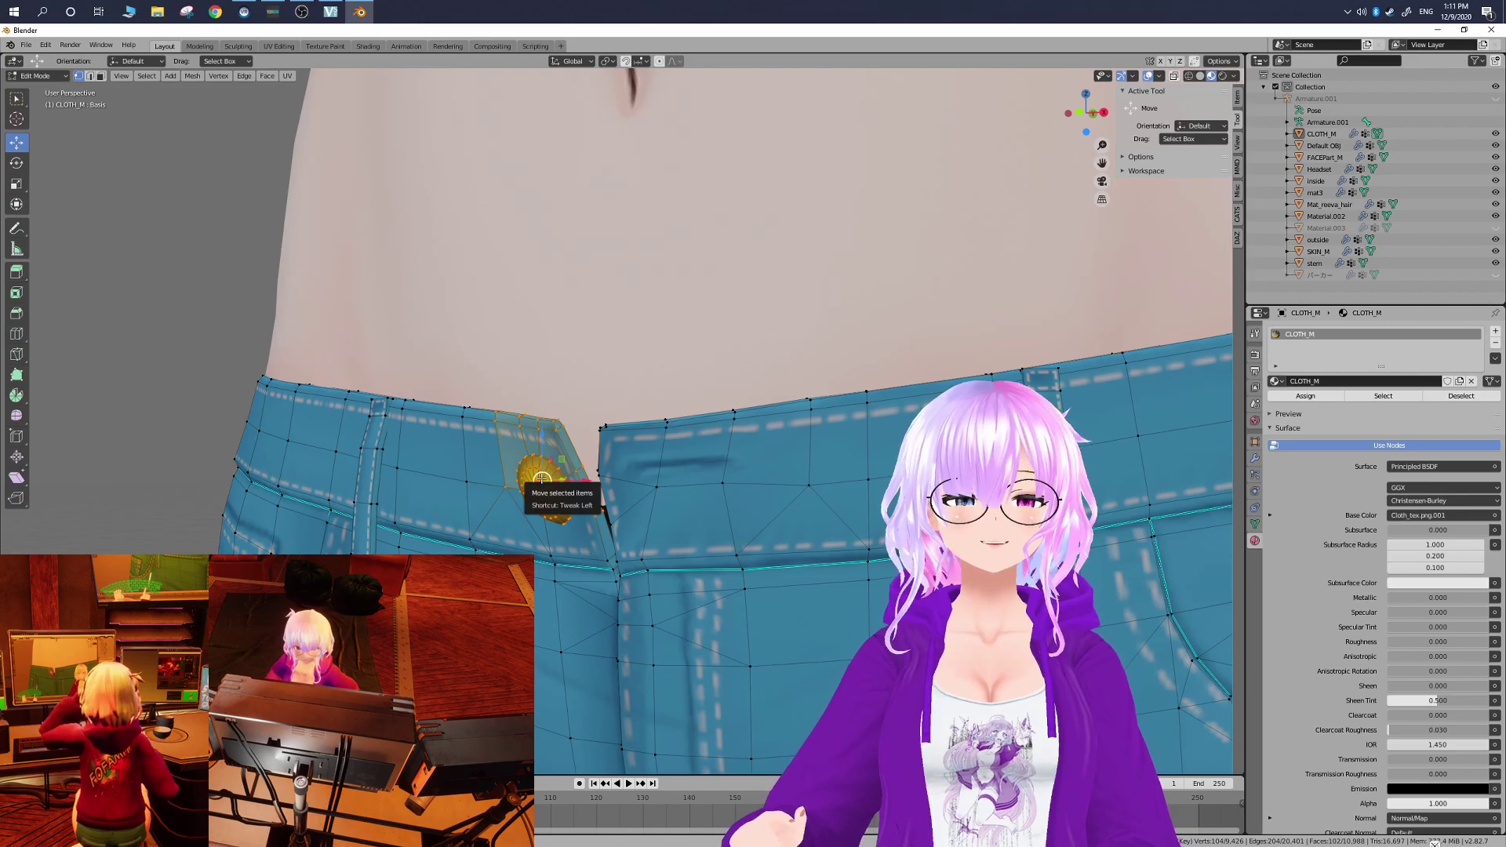
drag(541, 479, 545, 447)
middle_drag(545, 447, 523, 508)
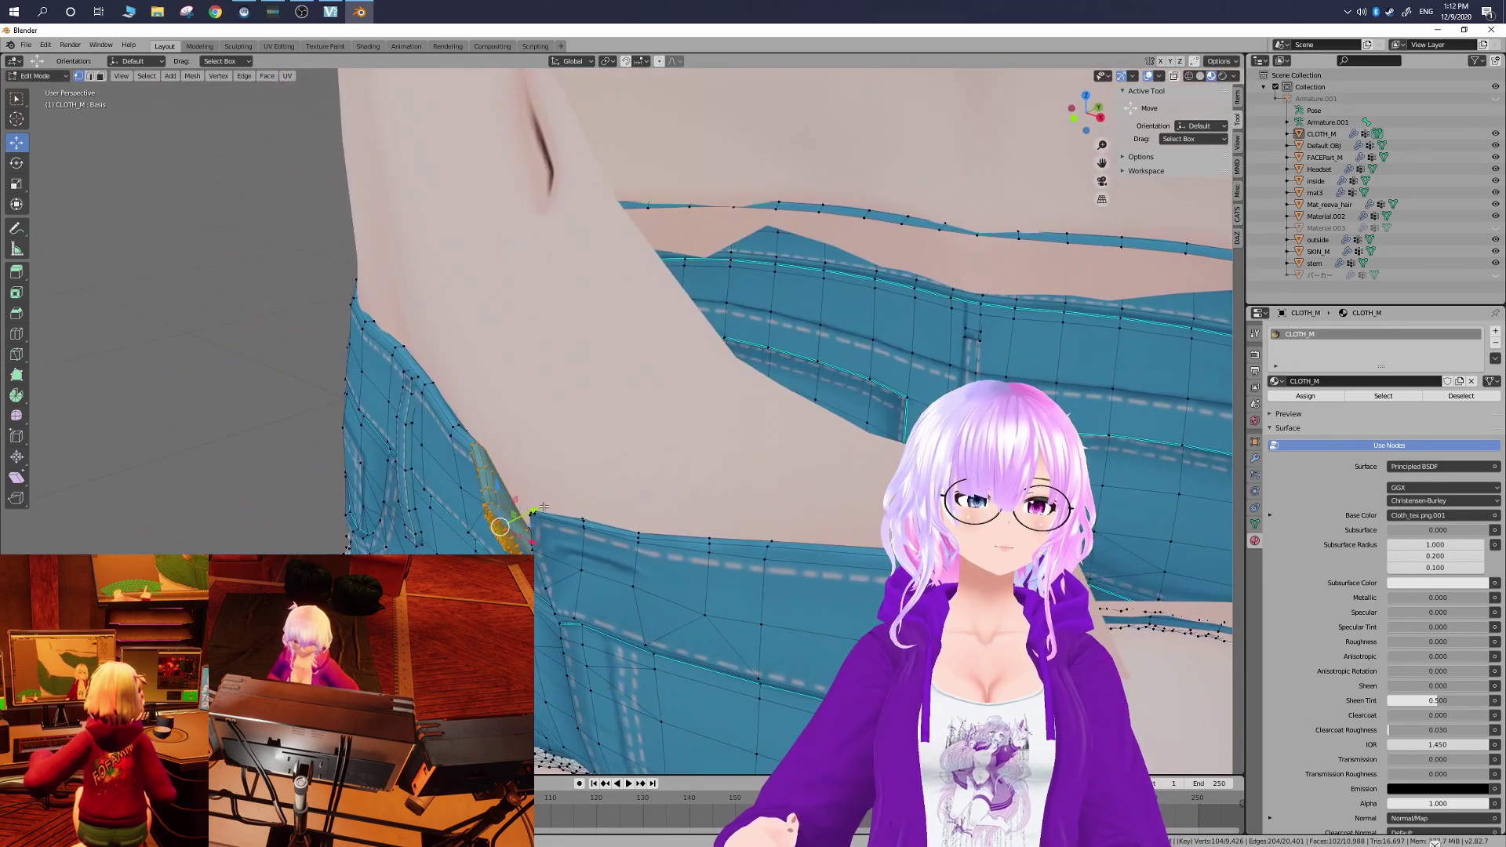
drag(532, 510, 538, 505)
middle_drag(315, 370, 265, 332)
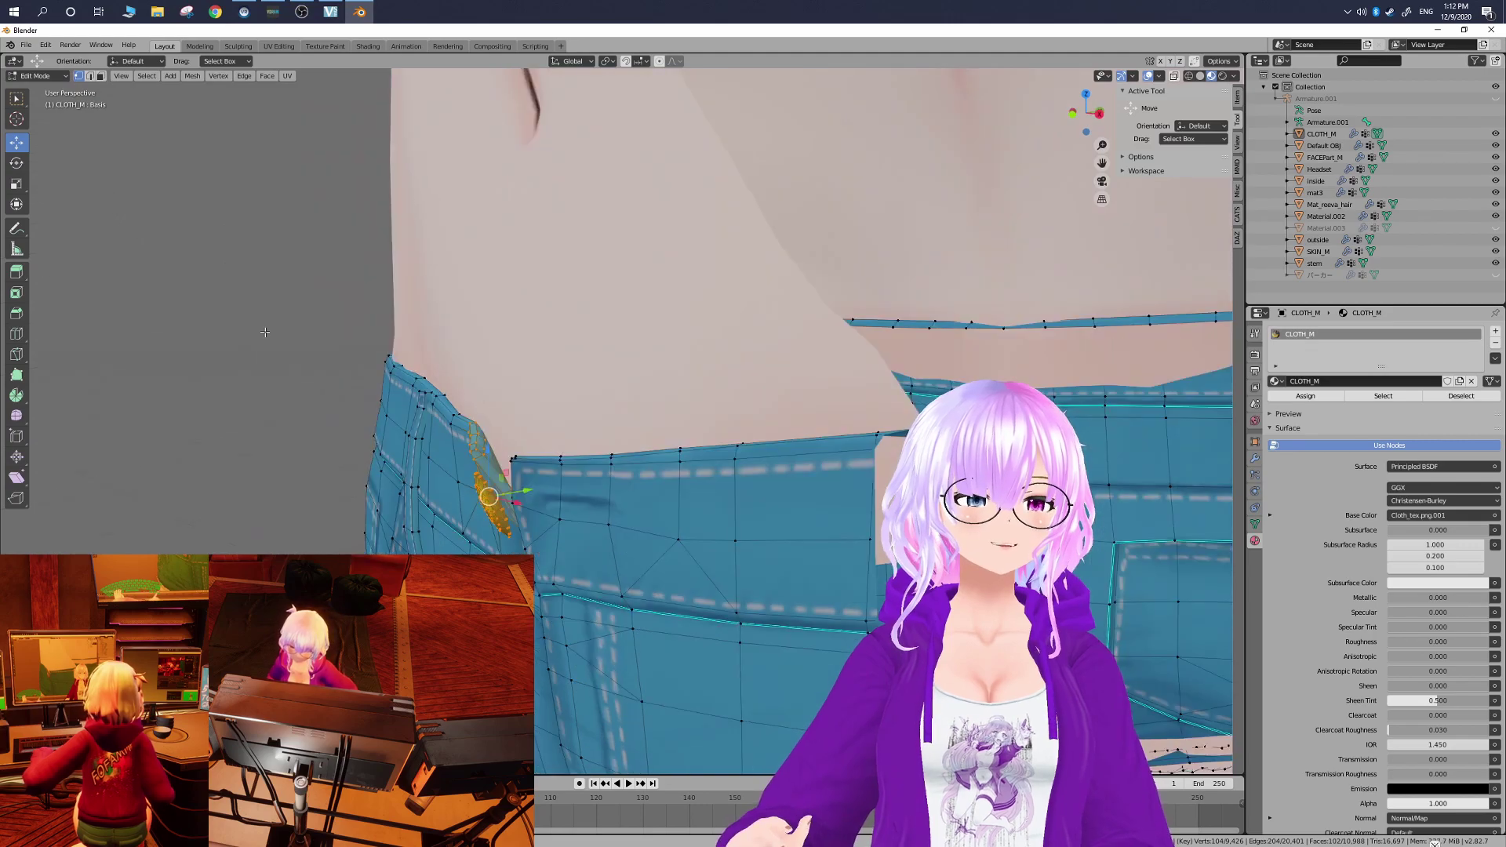
- Rotate the selected button and flap corner to follow the angle of the opposite waistband edge
click(15, 163)
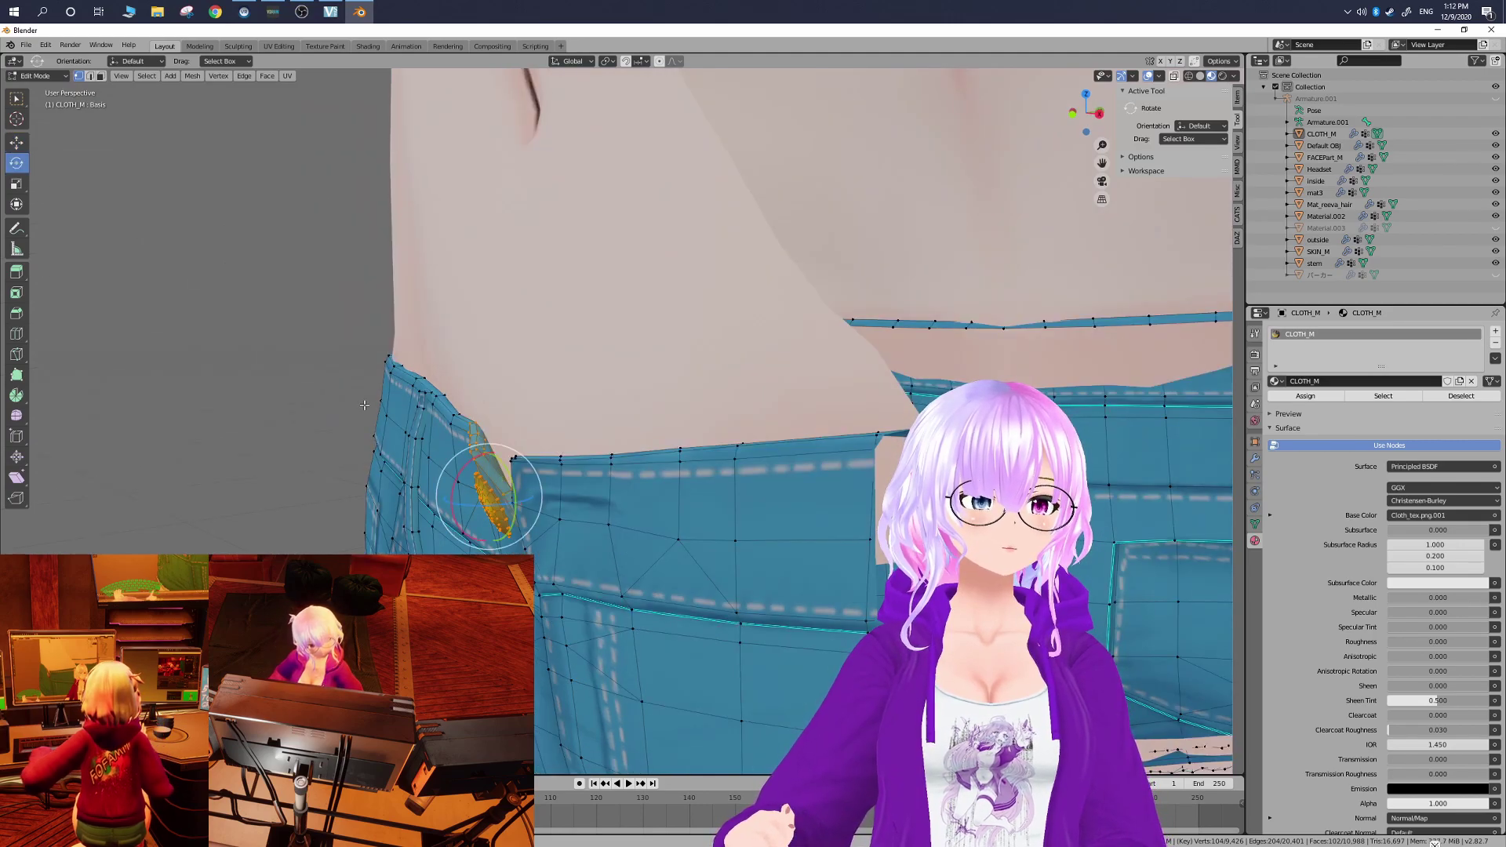
middle_drag(491, 488, 562, 512)
drag(541, 498, 584, 508)
middle_drag(583, 509, 627, 424)
- Move the button and flap corner across the fly opening onto the opposite waistband, fine-tuning their position along X
click(17, 143)
drag(636, 430, 794, 429)
middle_drag(726, 400, 720, 432)
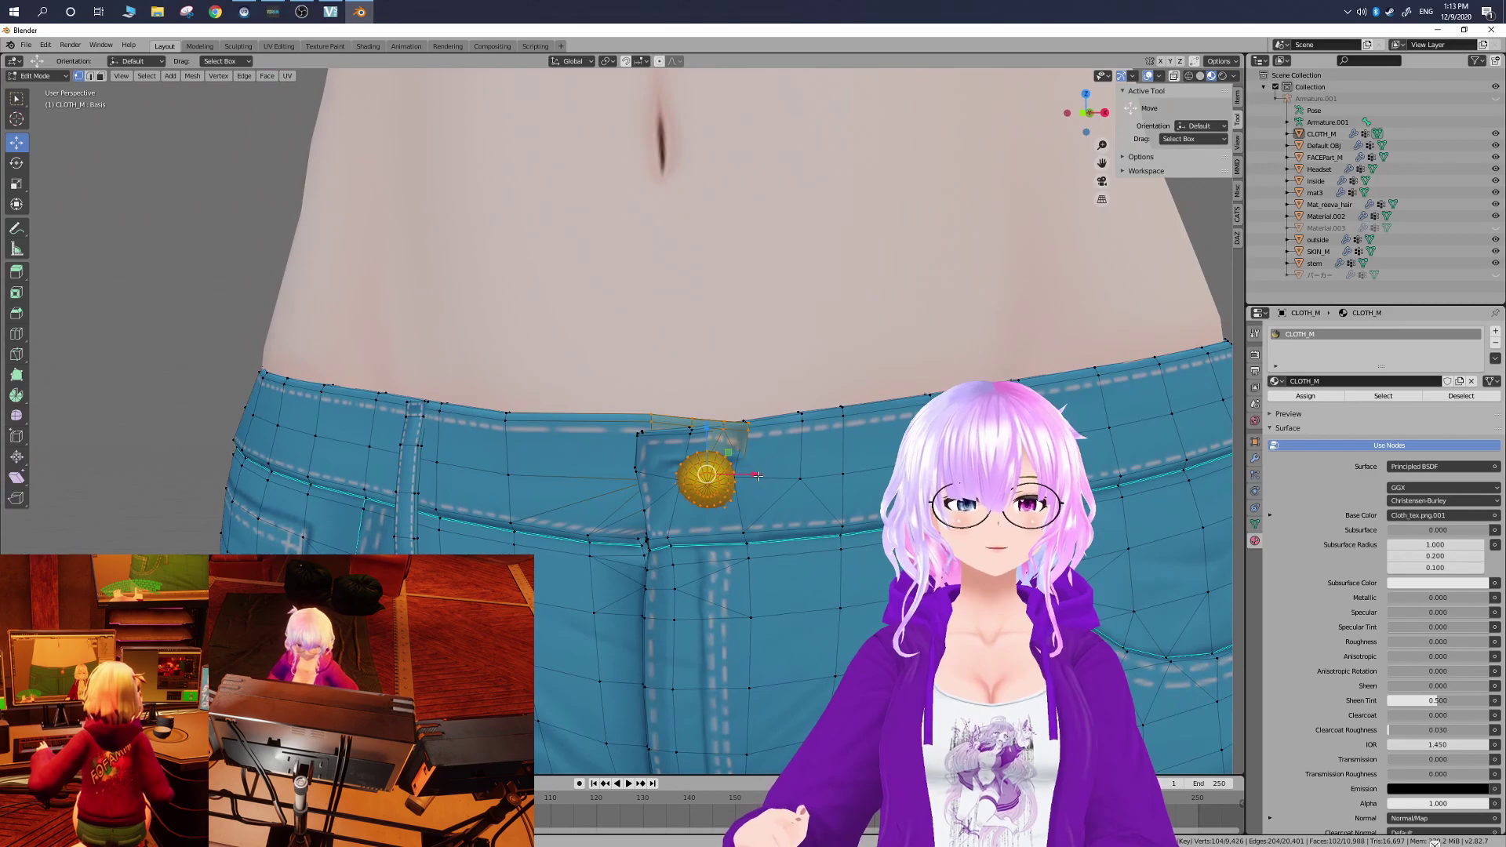
drag(757, 476, 755, 475)
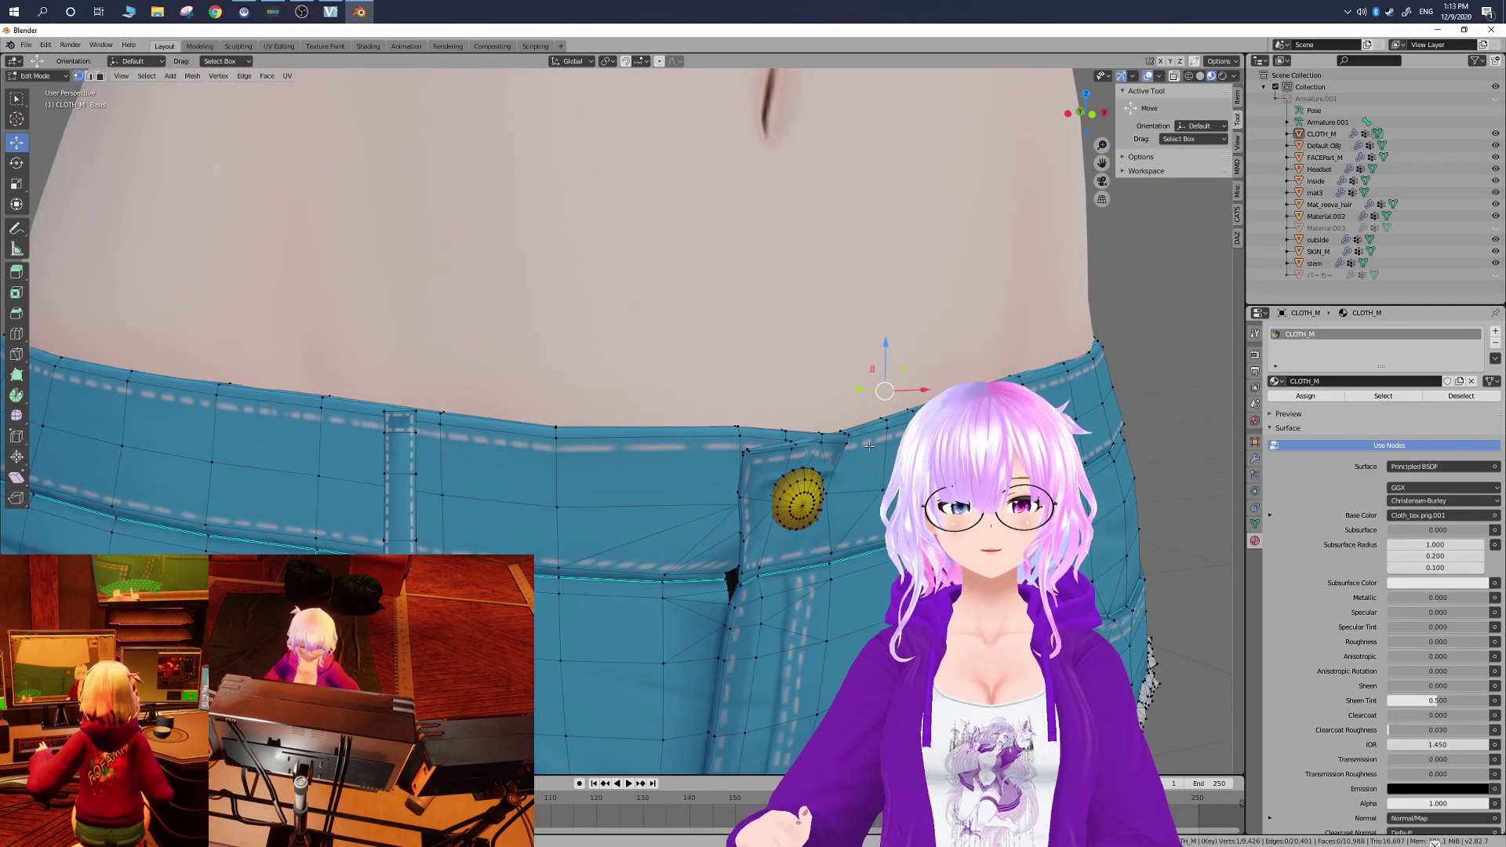
- Inspect the repositioned button, and in wireframe shading select the waistband edge vertices beside the fly opening
middle_drag(869, 446, 737, 362)
scroll(812, 414, up, 5)
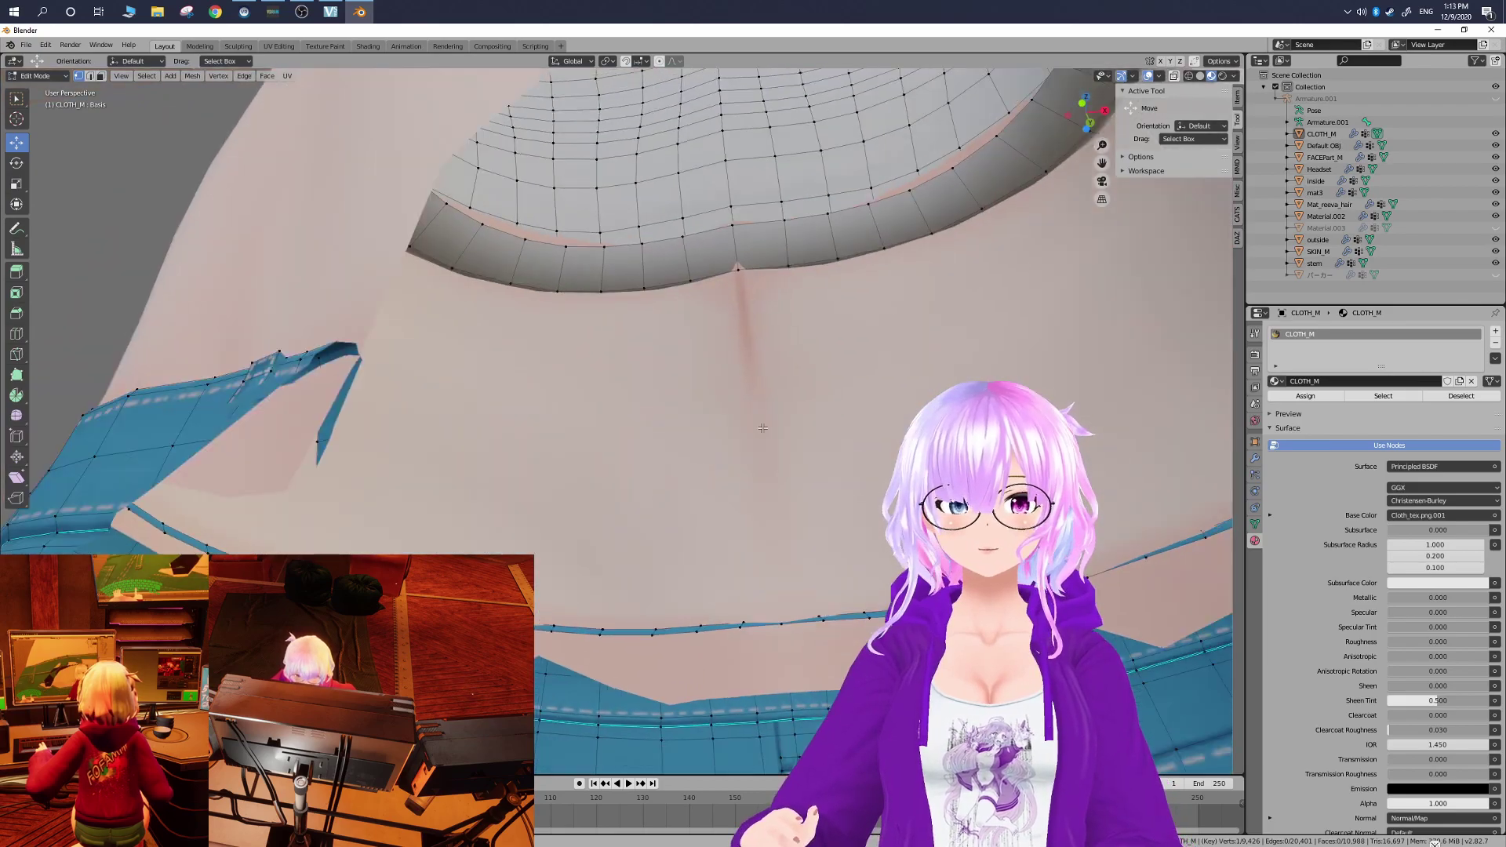
scroll(812, 414, down, 6)
middle_drag(763, 427, 742, 496)
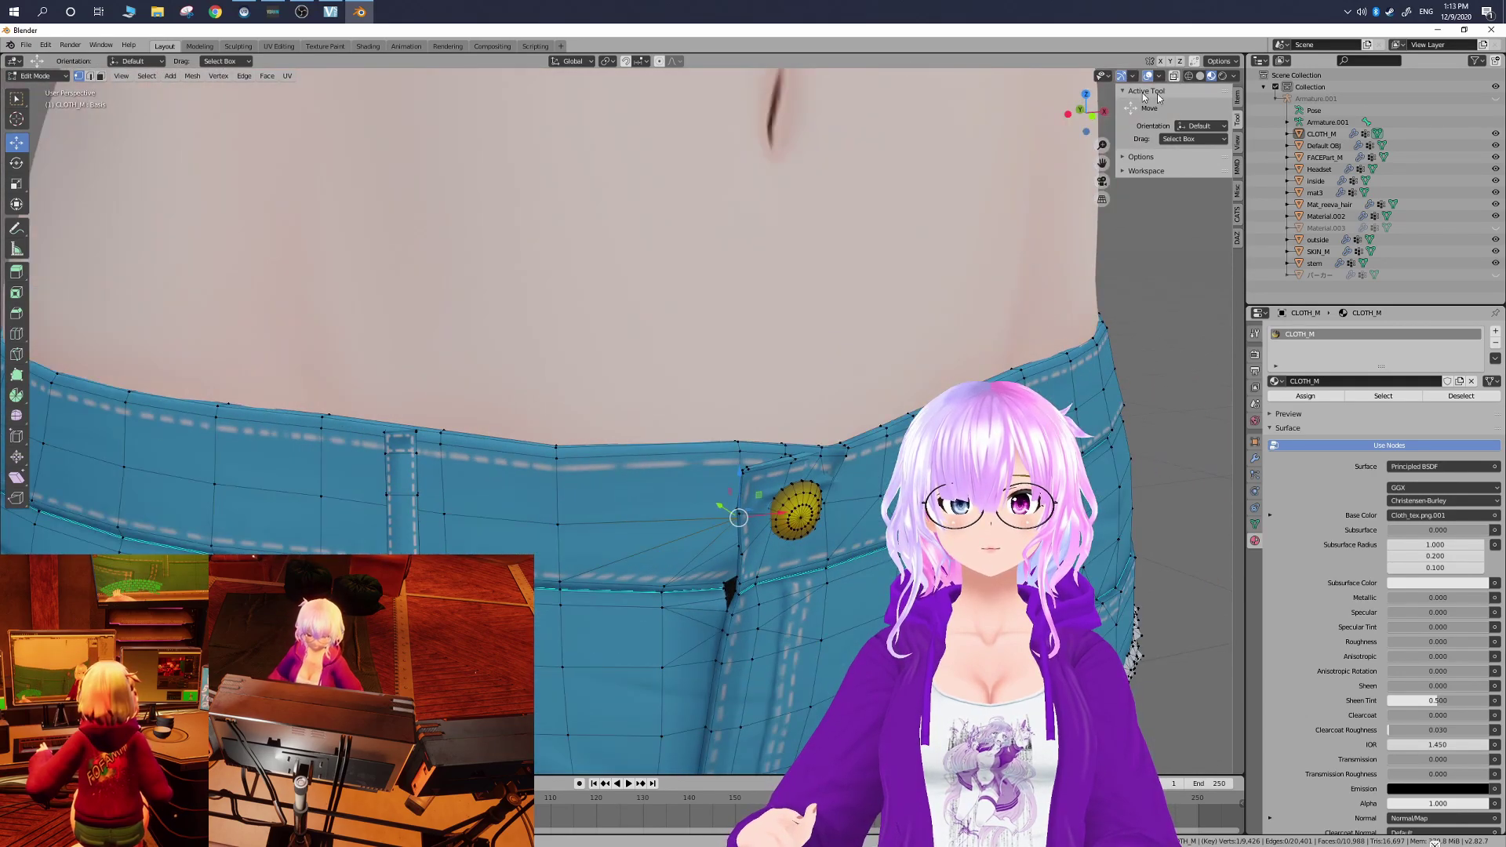
click(1188, 76)
drag(722, 501, 757, 537)
mouse_move(816, 502)
middle_down()
mouse_move(888, 477)
mouse_move(764, 408)
mouse_move(739, 423)
middle_up()
shift+click(763, 408)
scroll(739, 424, down, 3)
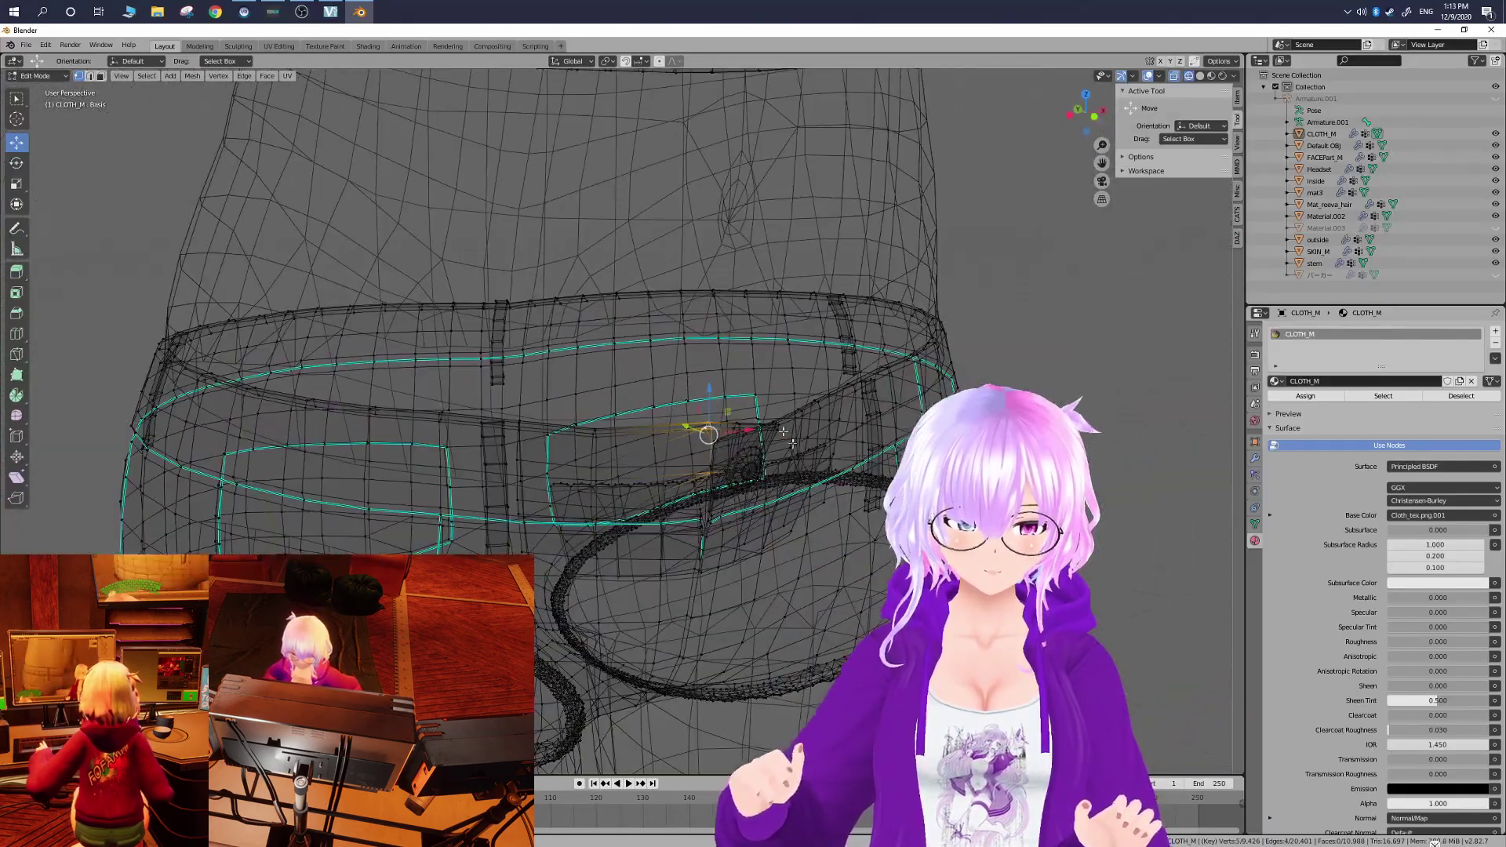
- Return to Material Preview shading and move the selected waistband vertices along the X axis, away from the button
click(1211, 76)
scroll(810, 229, up, 2)
scroll(805, 248, down, 2)
middle_drag(714, 324, 687, 316)
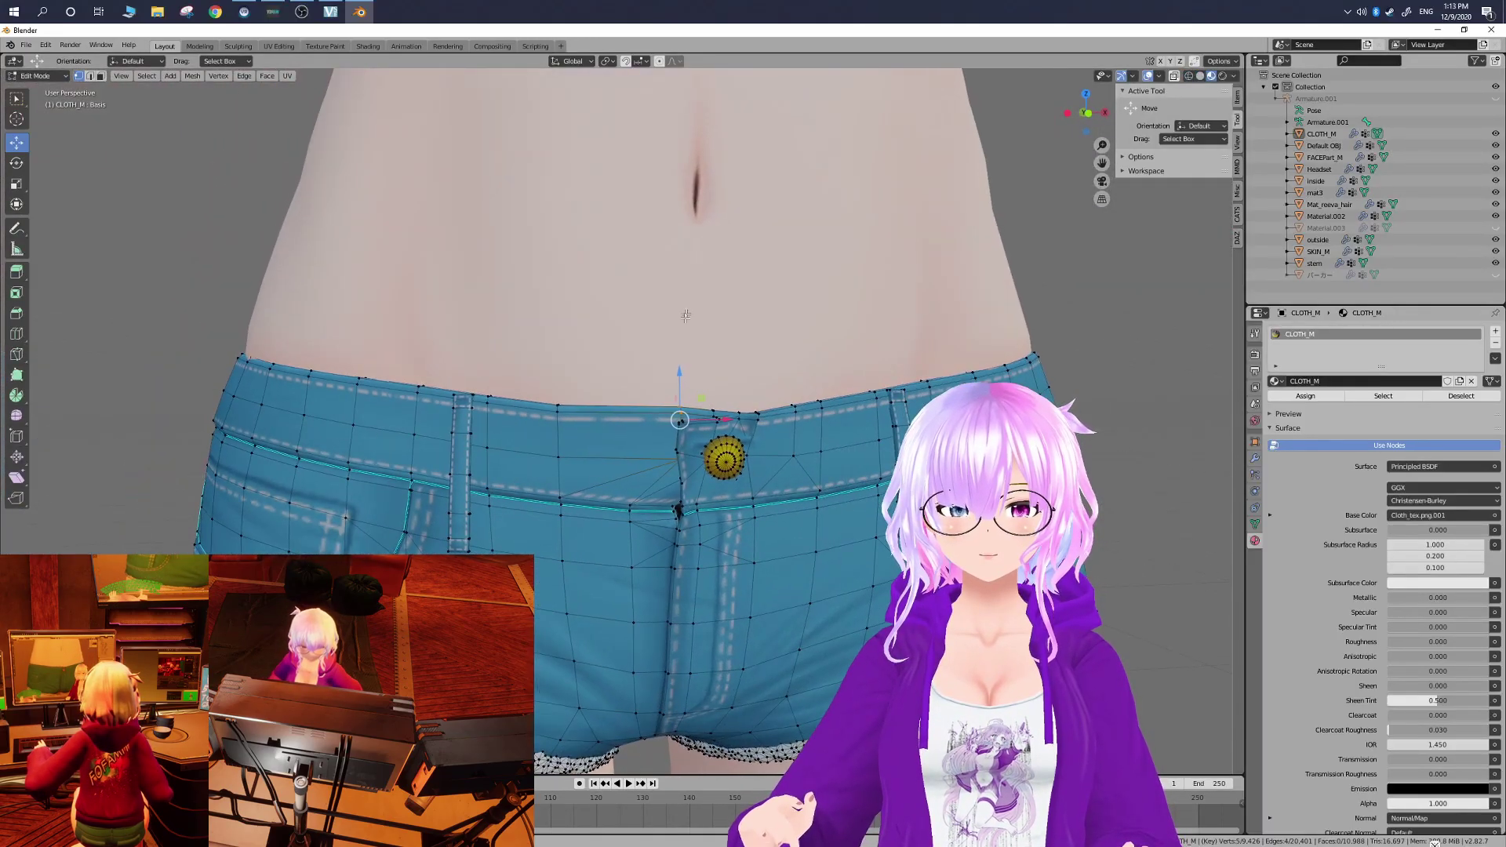
drag(726, 421, 708, 427)
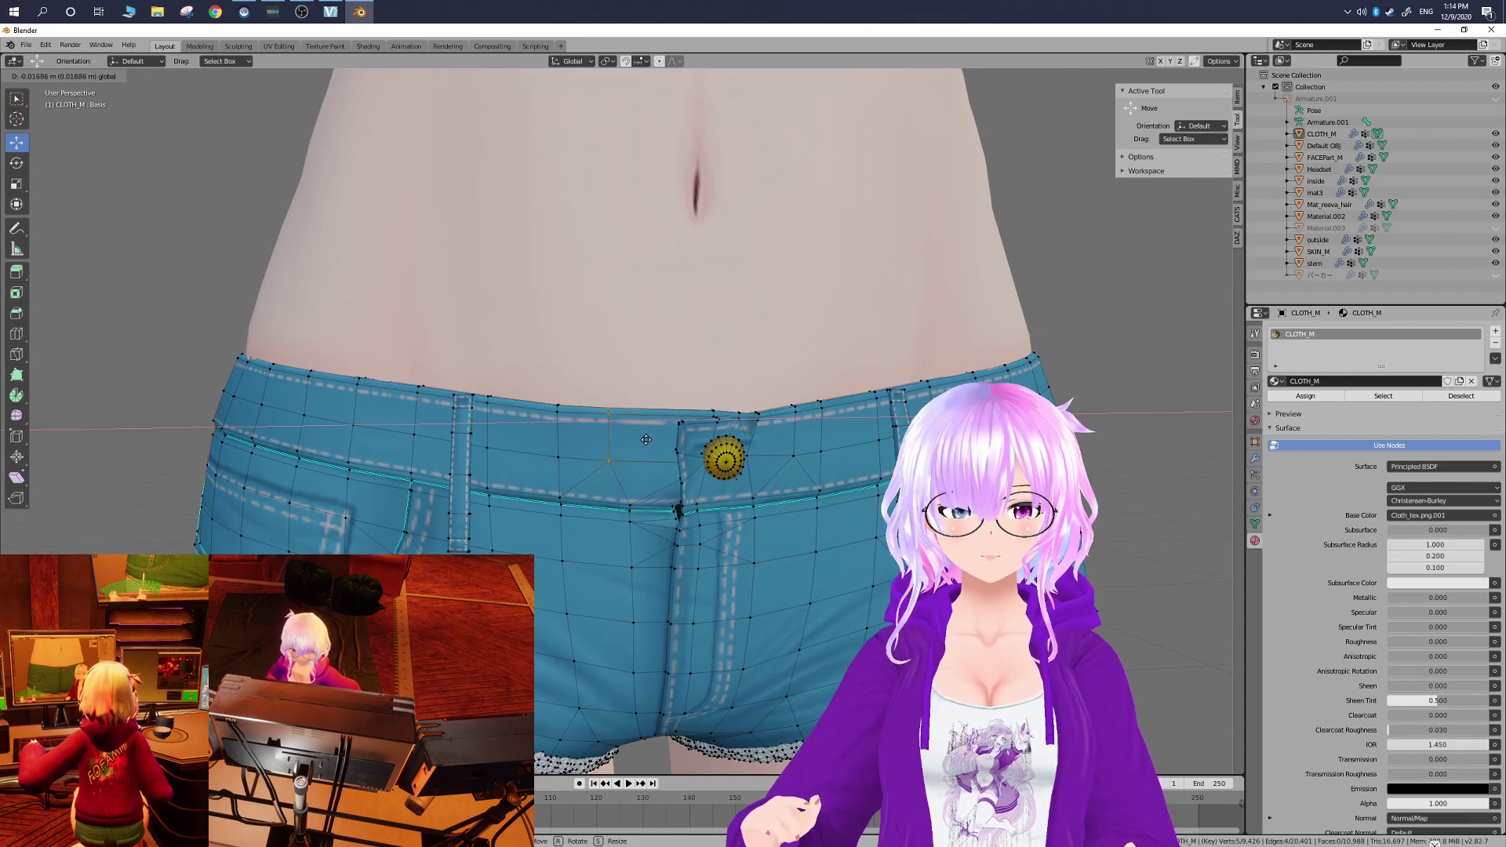
click(640, 442)
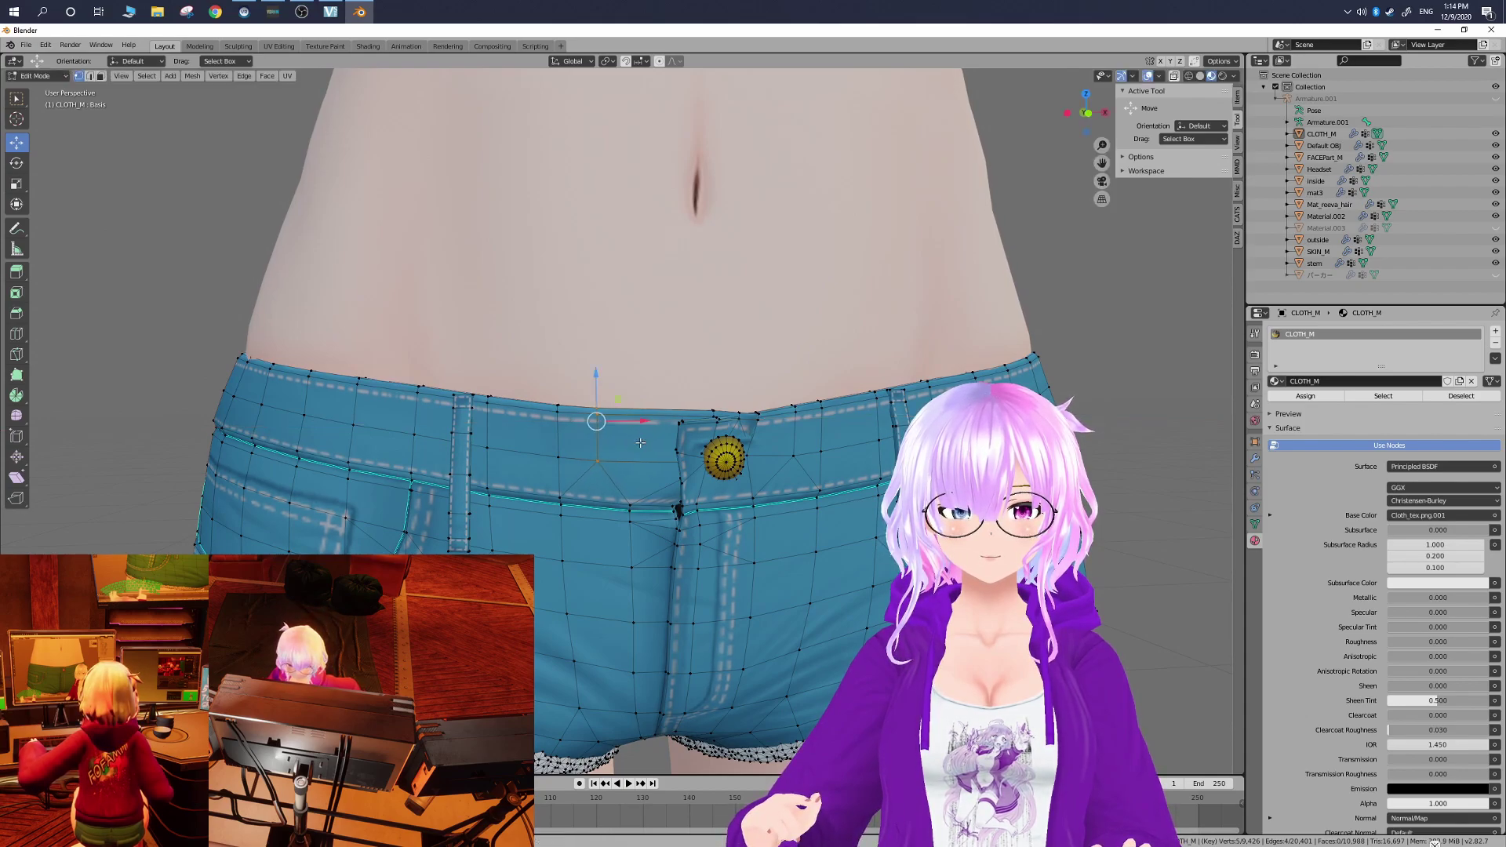
- Select the vertices around the fly seam below the waistband, using wireframe shading to reach the hidden ones
middle_drag(640, 441, 793, 493)
scroll(747, 477, up, 2)
key(shift+z)
drag(822, 417, 856, 440)
mouse_move(856, 440)
middle_down()
mouse_move(753, 408)
mouse_move(542, 406)
mouse_move(706, 423)
mouse_move(565, 431)
mouse_move(616, 441)
middle_up()
key(shift+z)
- Hide the SKIN_M mesh and adjust the vertices at the fly seam to close the remaining gap under the waistband
key(shift+z)
click(1496, 252)
key(shift+z)
drag(616, 441, 627, 445)
scroll(626, 445, up, 3)
middle_drag(626, 446, 640, 486)
drag(684, 486, 690, 487)
scroll(691, 487, down, 3)
middle_drag(785, 510, 848, 537)
mouse_move(906, 422)
middle_down()
mouse_move(949, 518)
mouse_move(1016, 471)
mouse_move(913, 431)
middle_up()
scroll(914, 431, down, 4)
- Unhide all hidden meshes, switch to Object Mode and check the closed shorts together with the jacket
key(alt+h)
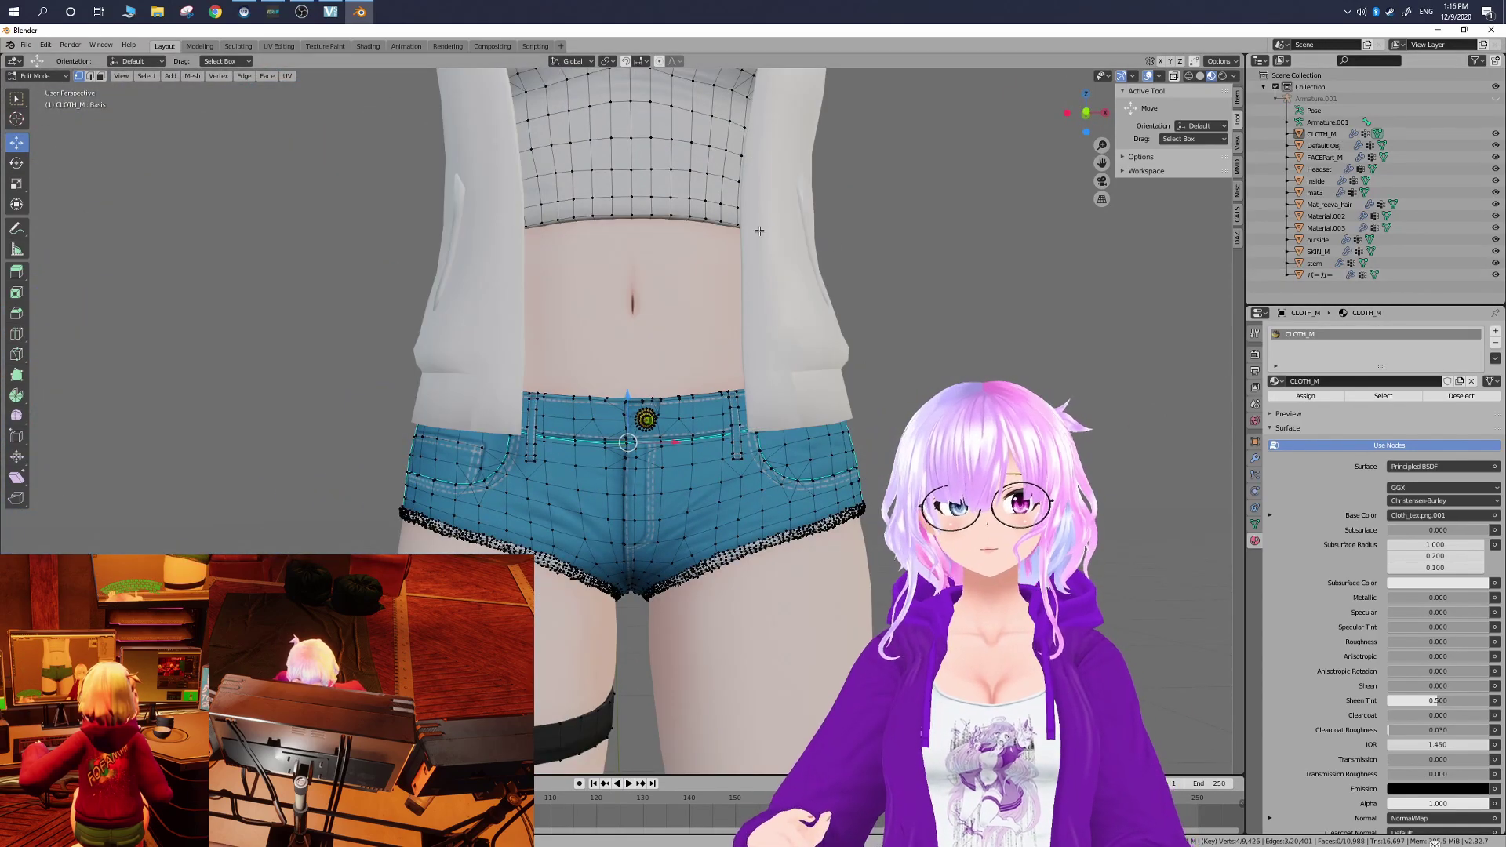
click(37, 76)
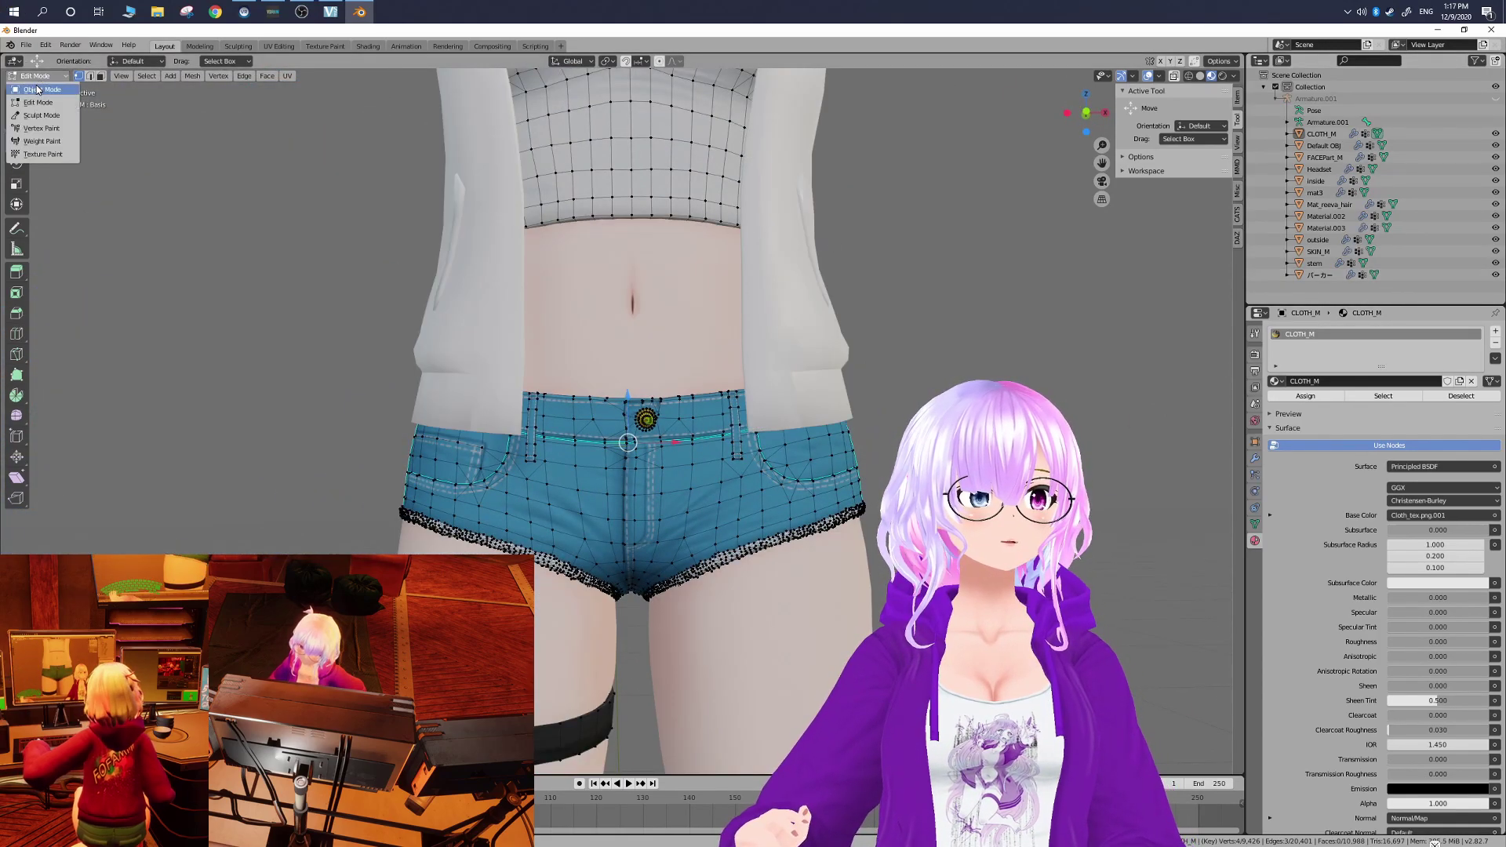
click(41, 89)
middle_drag(262, 182, 278, 220)
scroll(671, 423, down, 6)
scroll(660, 424, up, 6)
middle_drag(660, 422, 811, 352)
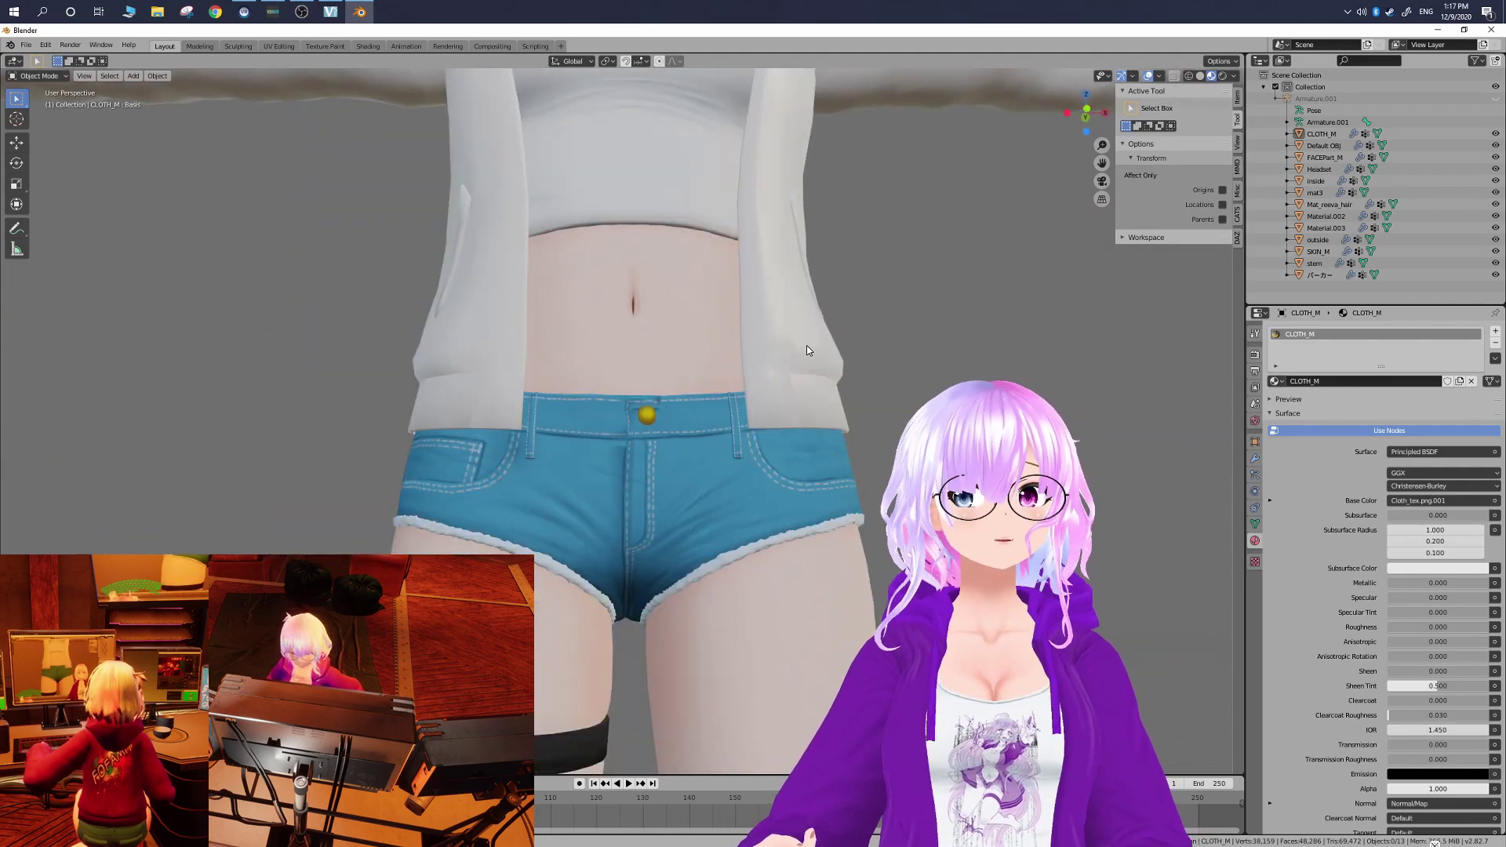
click(807, 345)
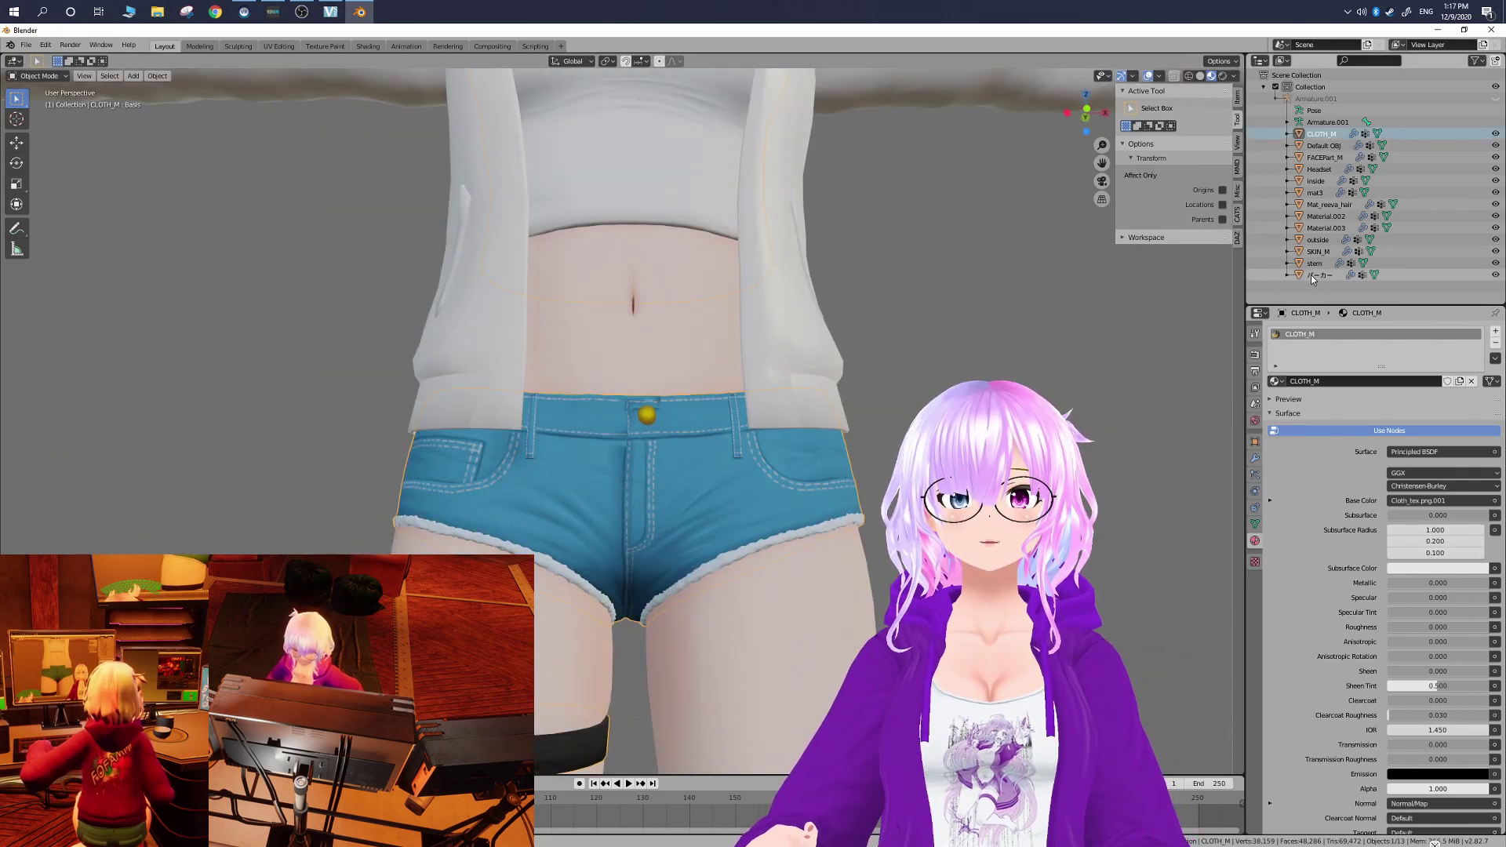
- Join all the avatar's separate meshes into a single mesh with the CATS plugin
click(1238, 215)
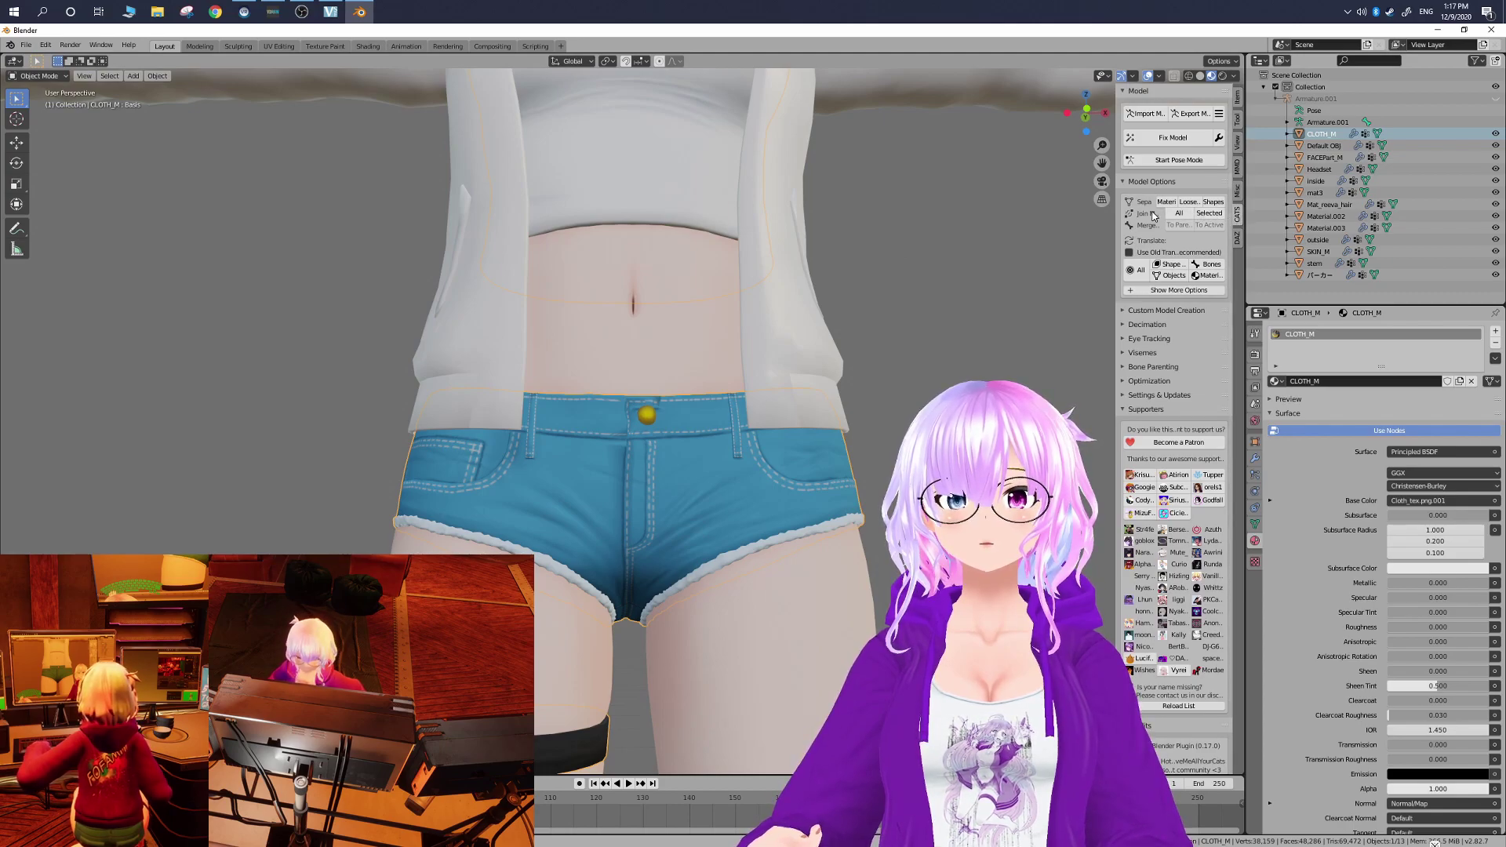
click(1310, 147)
click(1311, 181)
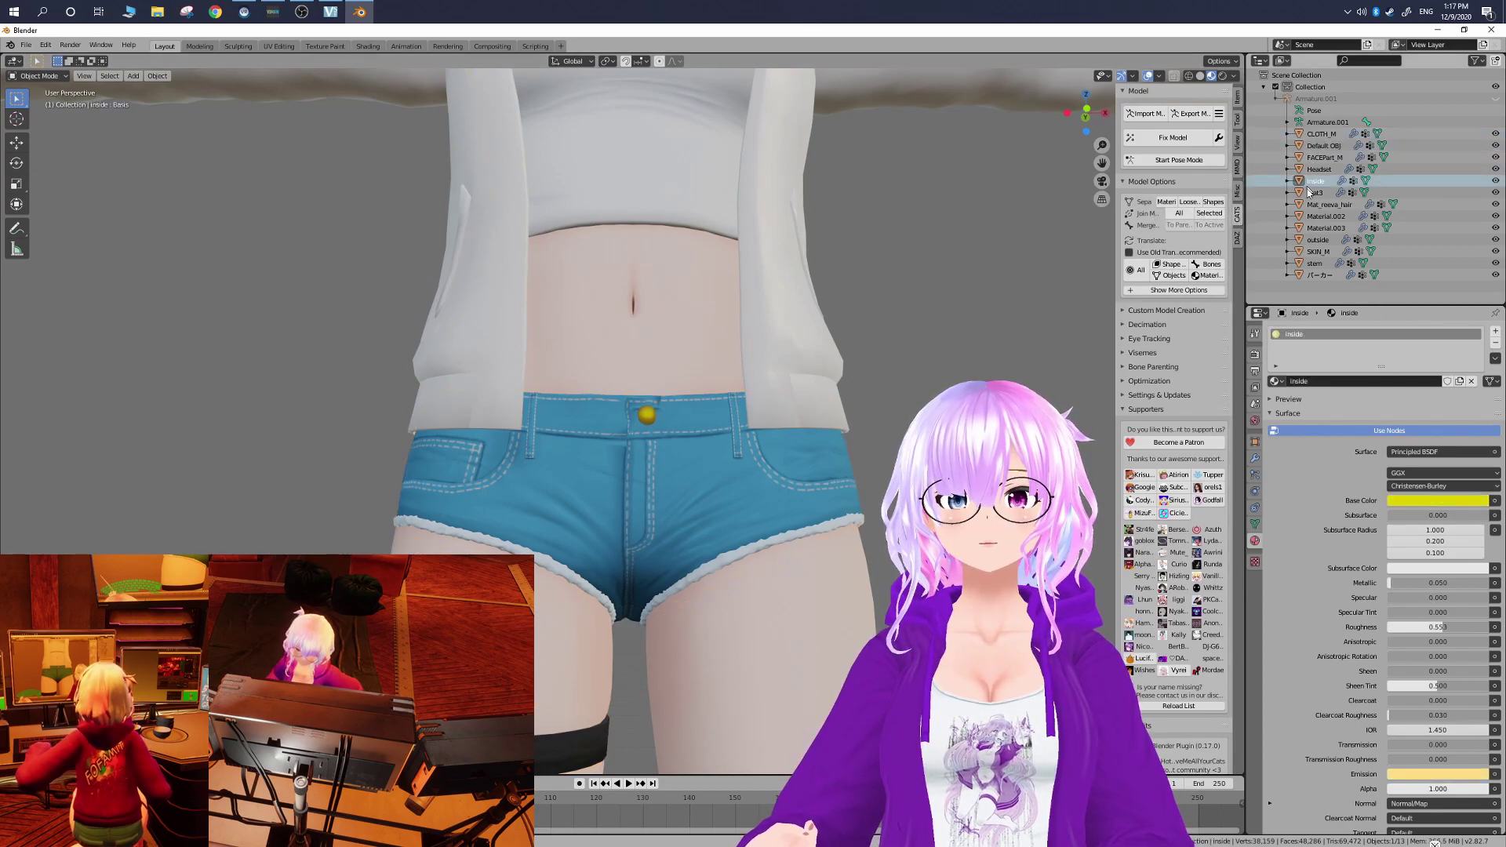
click(1312, 217)
click(1320, 274)
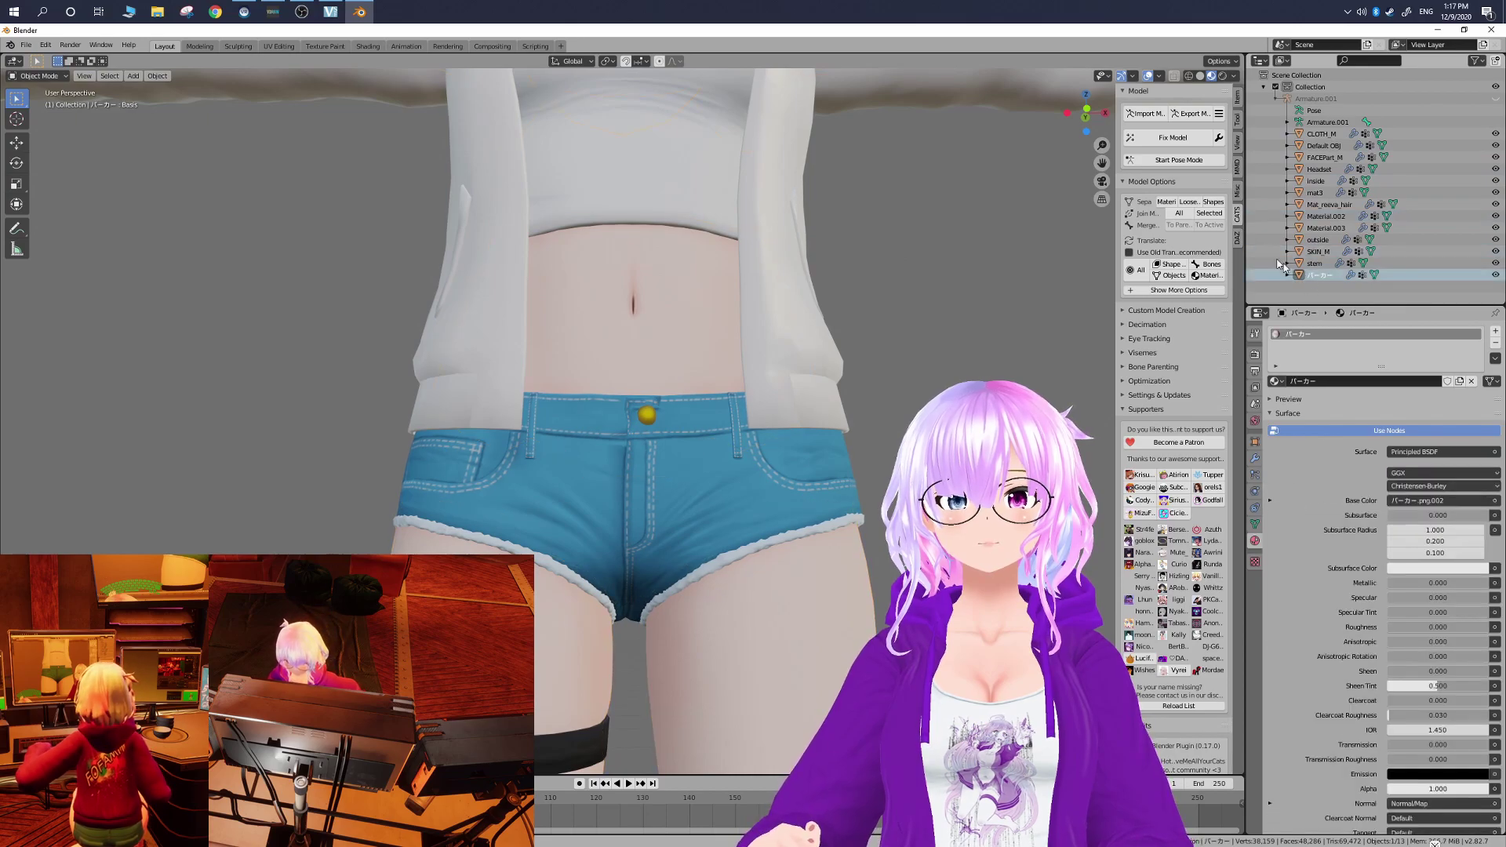
click(1177, 214)
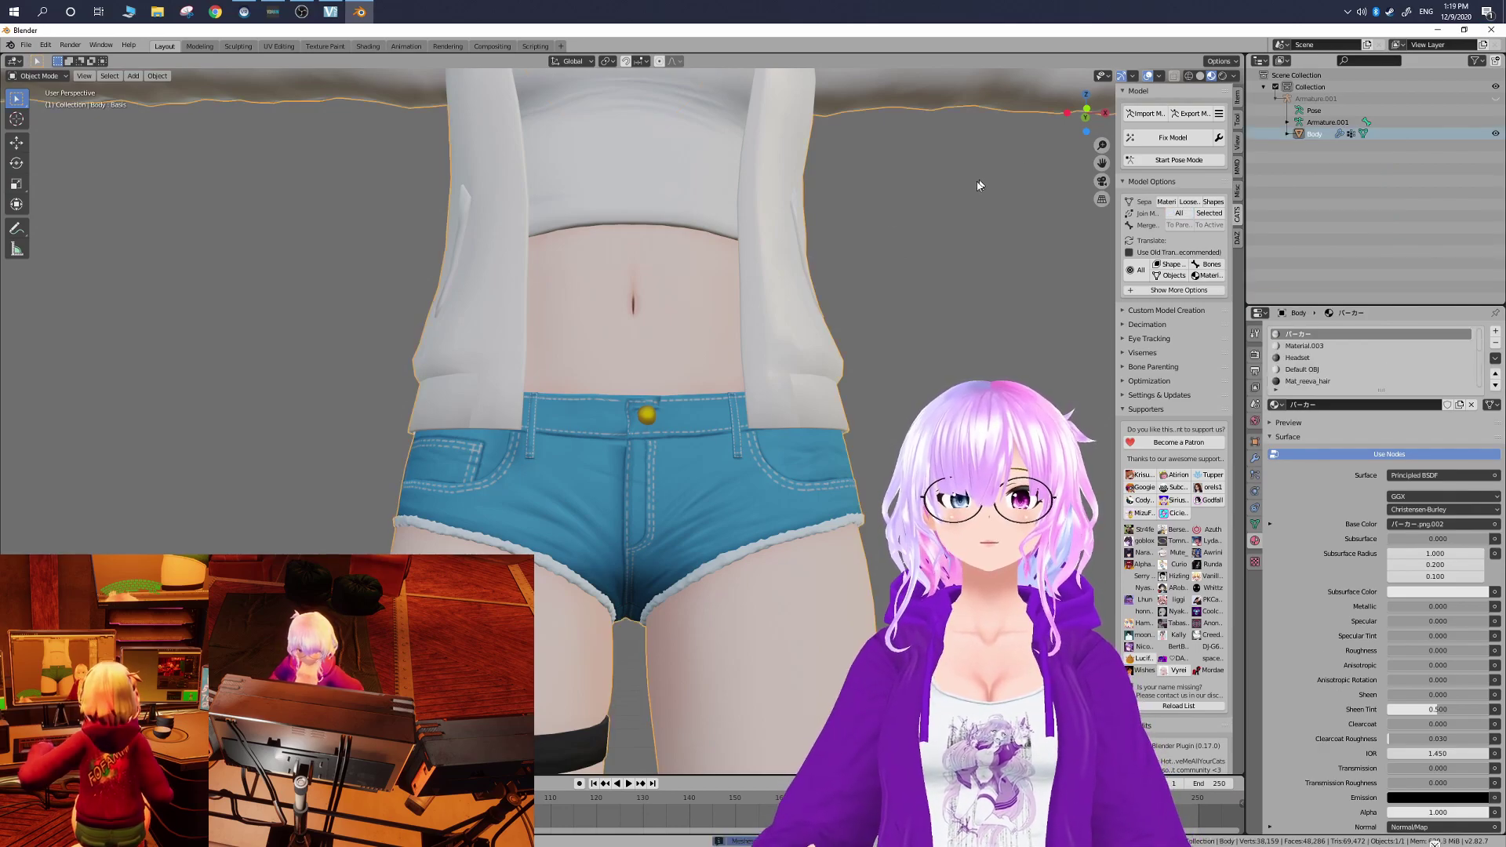
scroll(954, 233, down, 3)
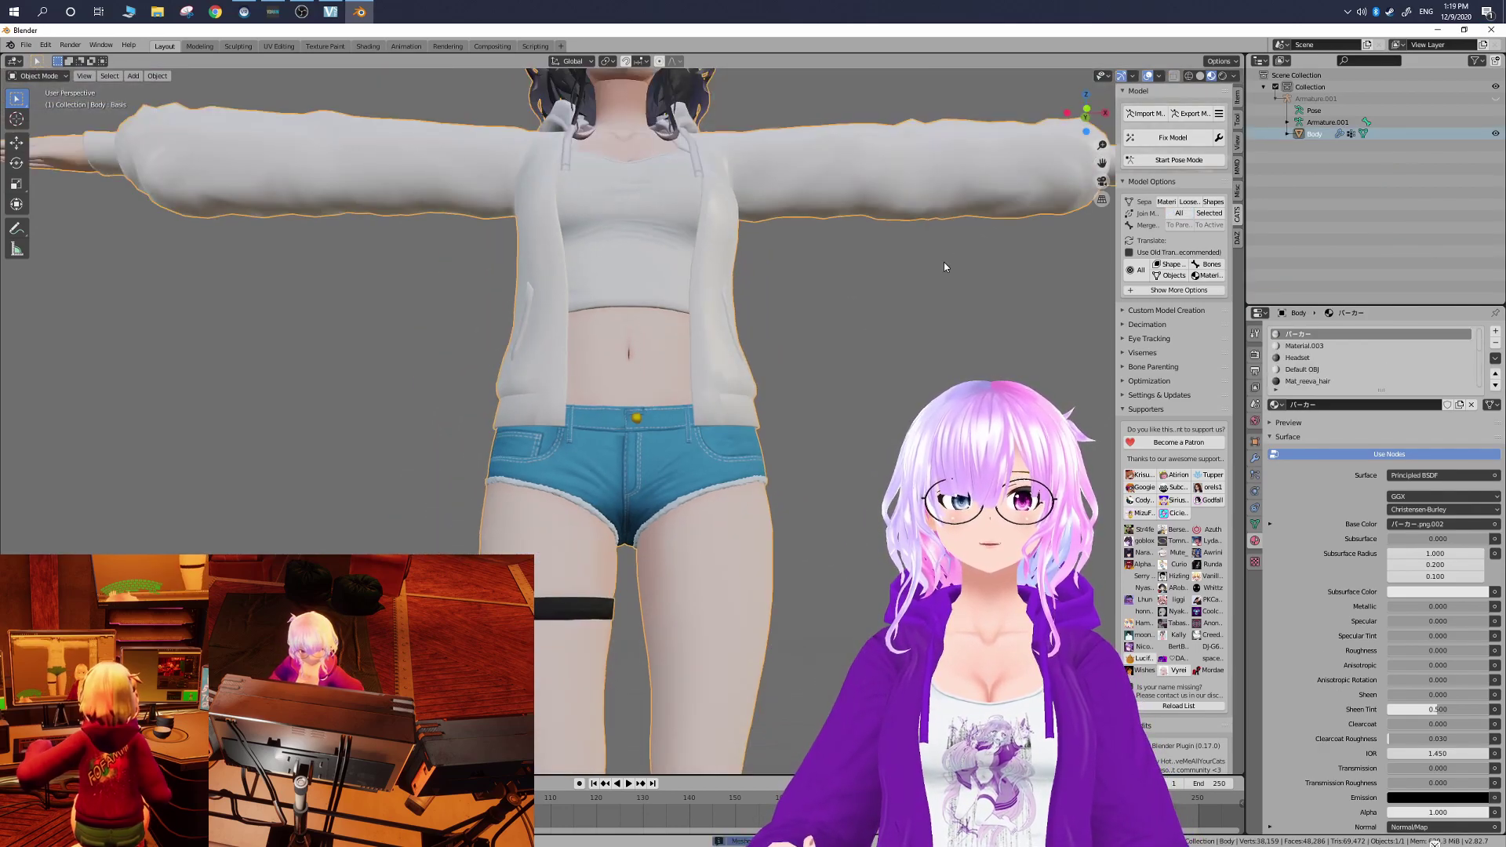
- Export the model as an FBX for Unity with CATS, continuing past the optimization warning, under the name "fofamit shorts closed"
middle_drag(944, 262, 916, 243)
scroll(1028, 319, down, 4)
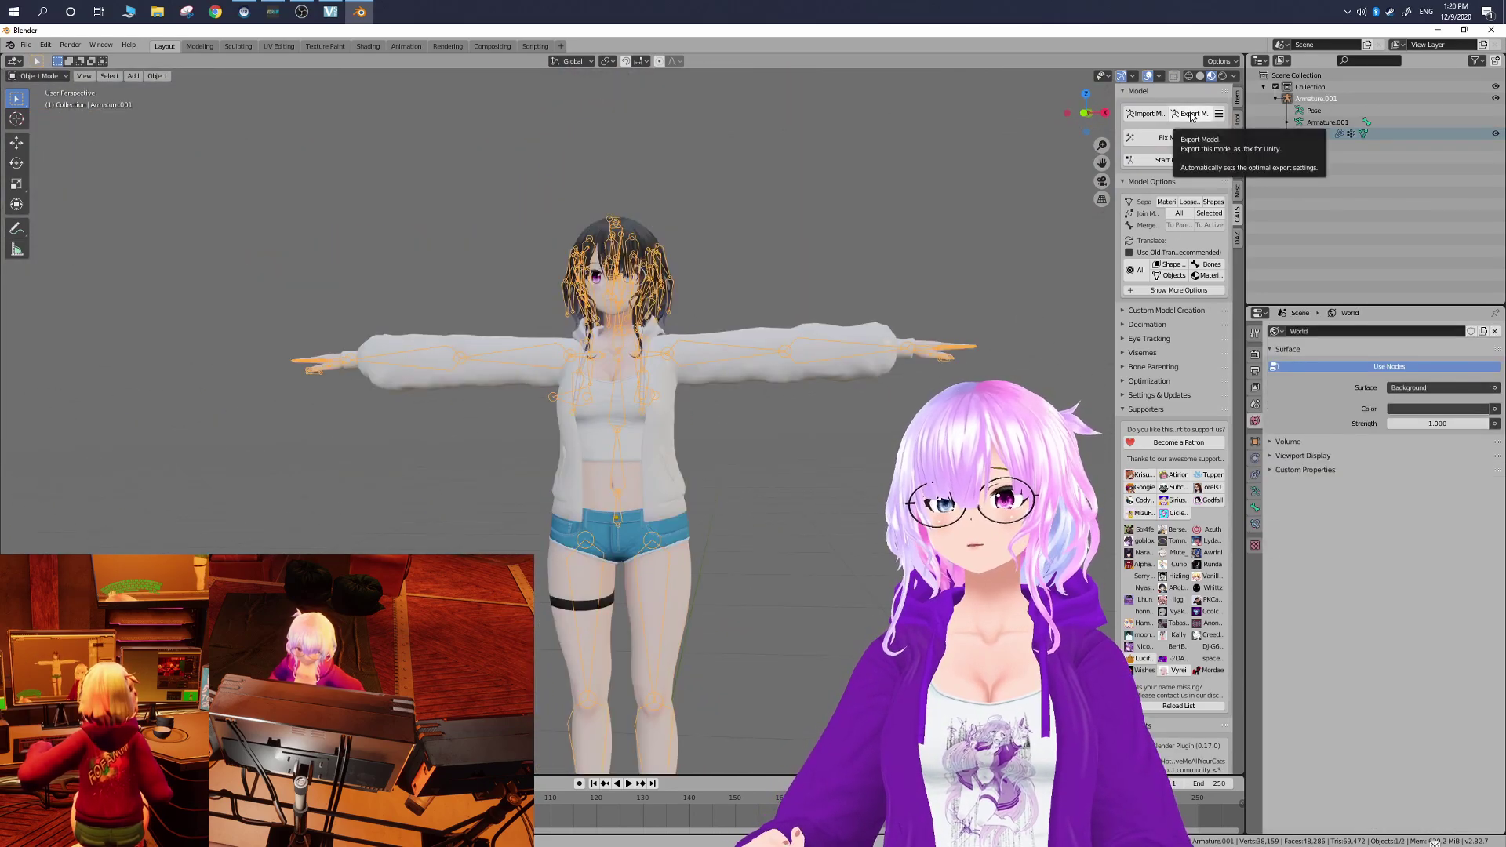
click(1191, 116)
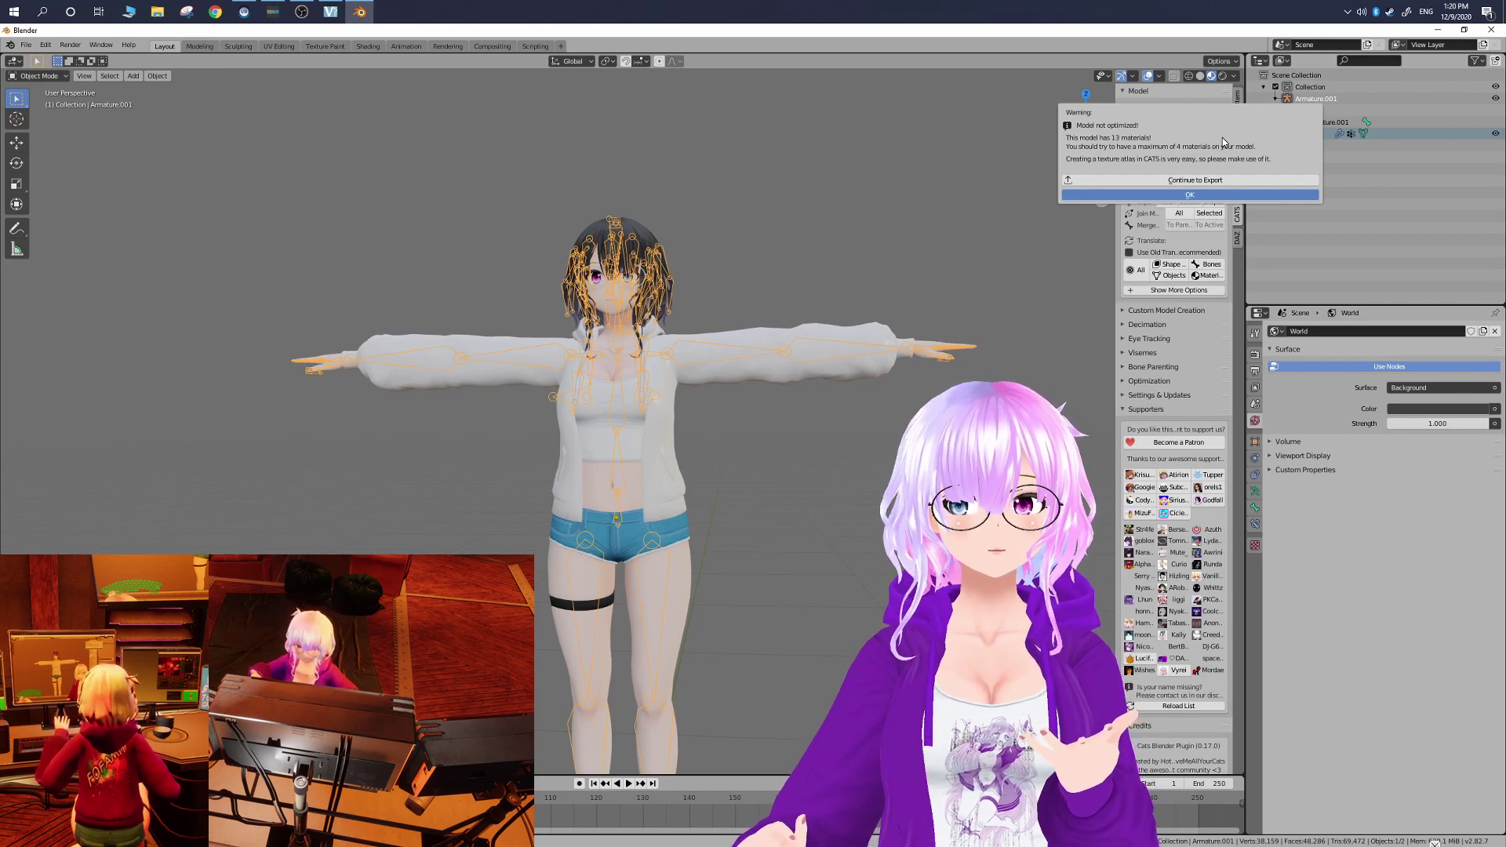
click(1207, 181)
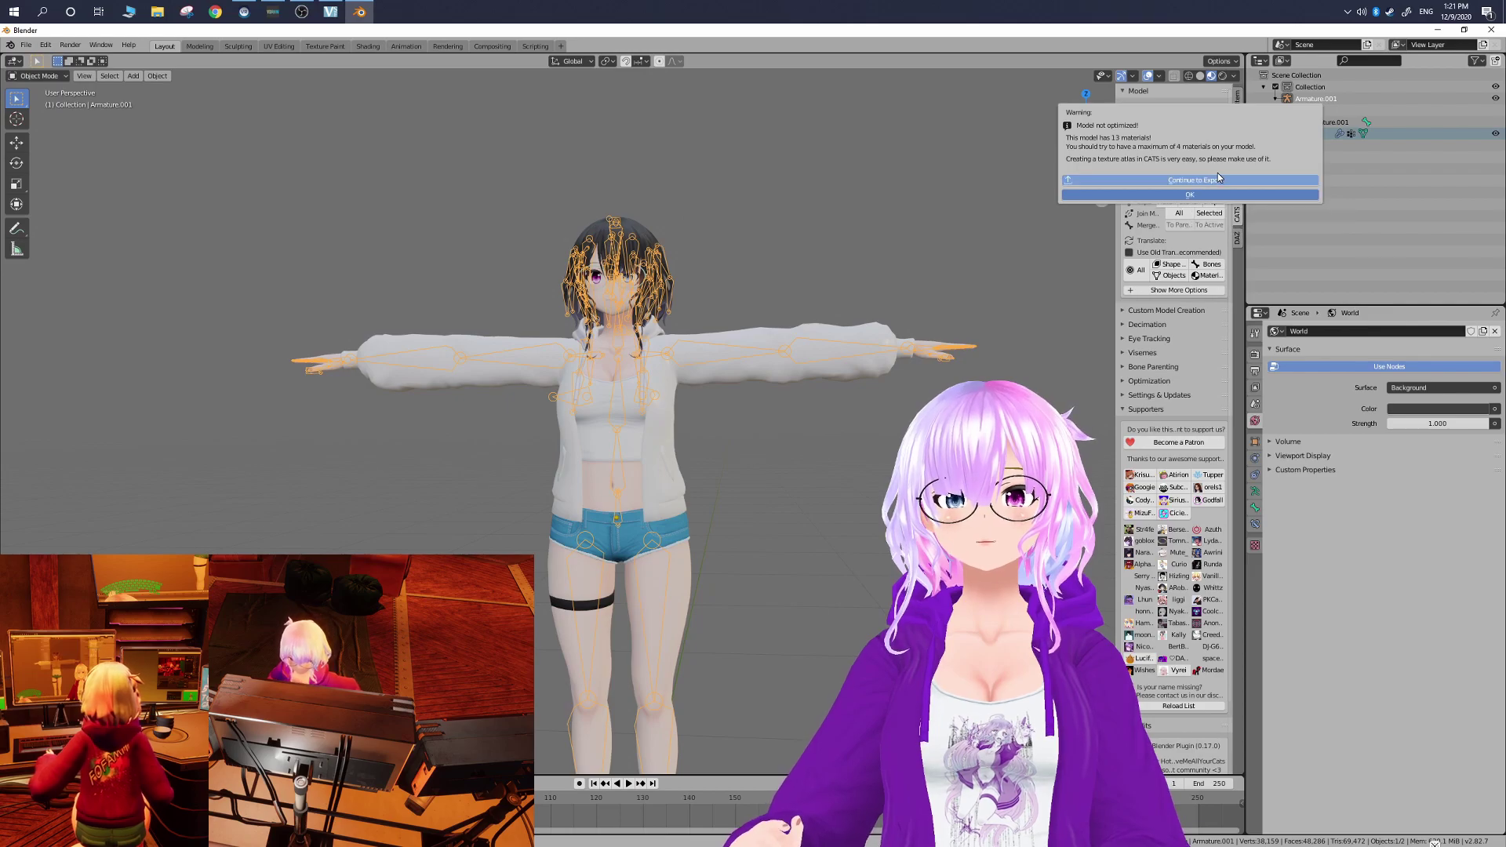
click(641, 434)
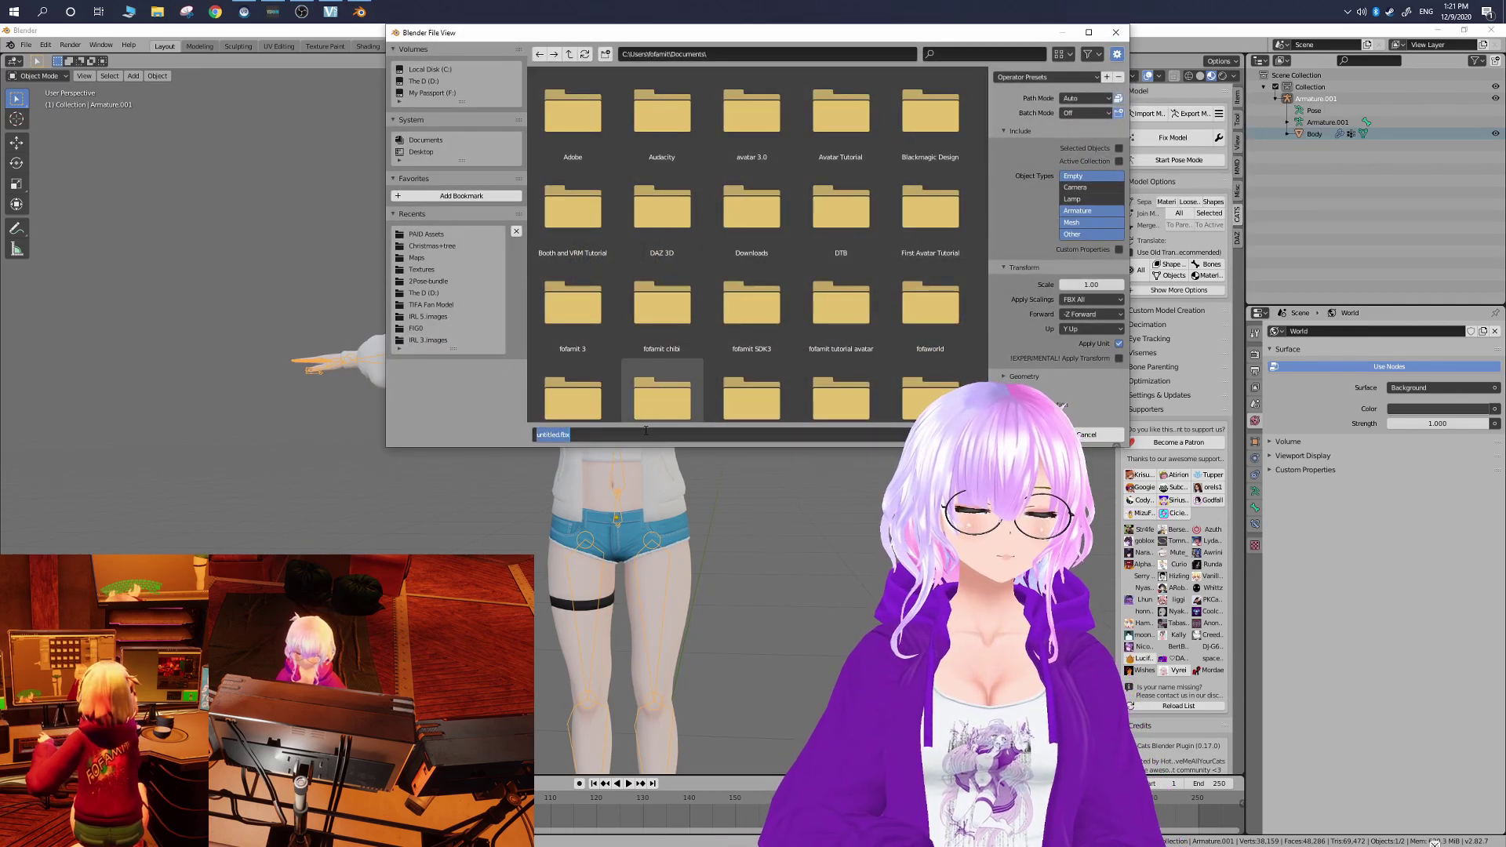
text(fofamit shorts clos)
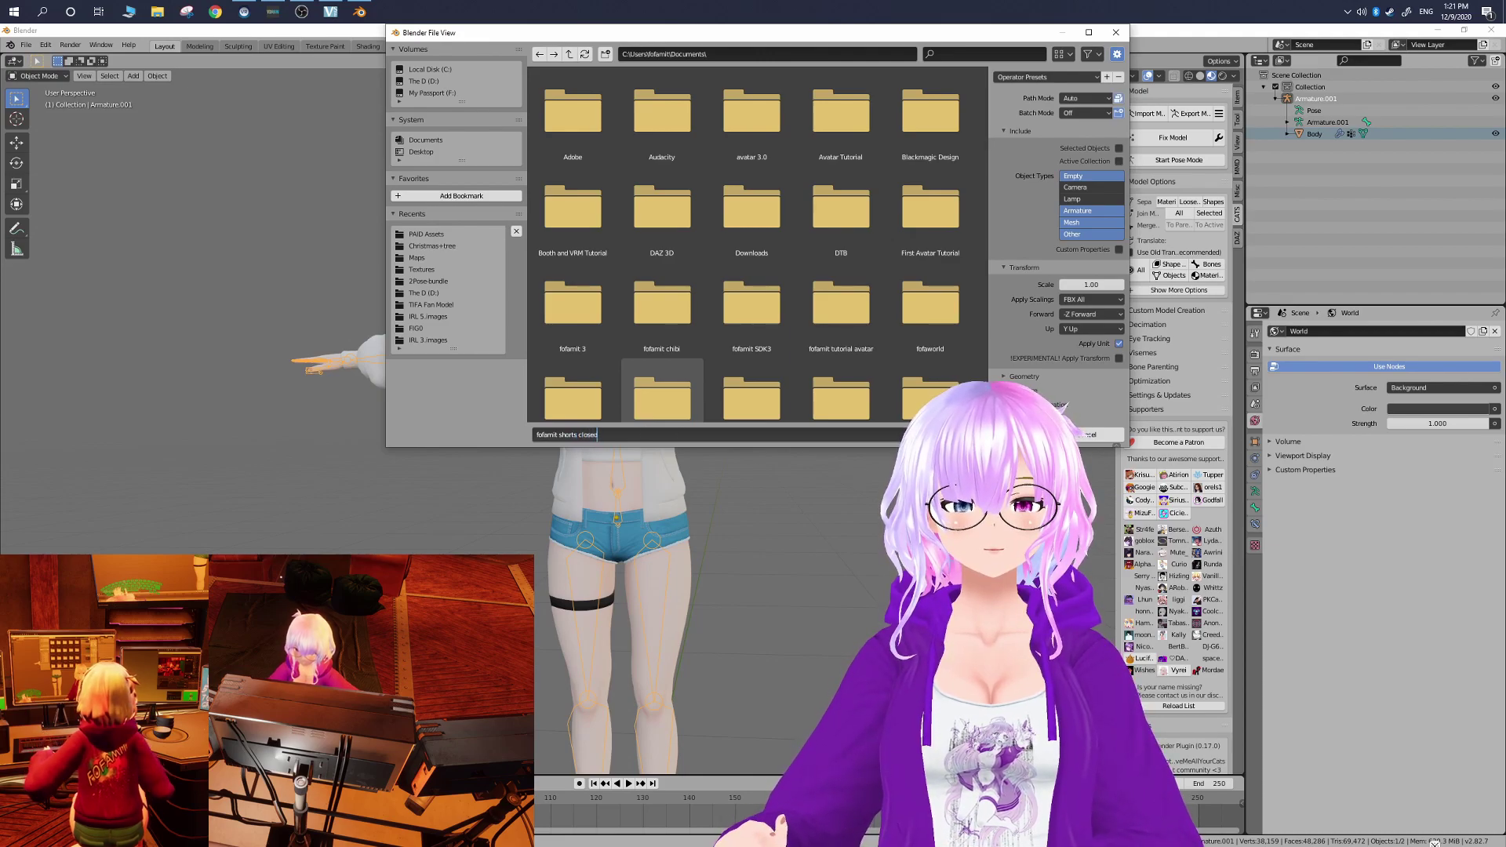
key(Return)
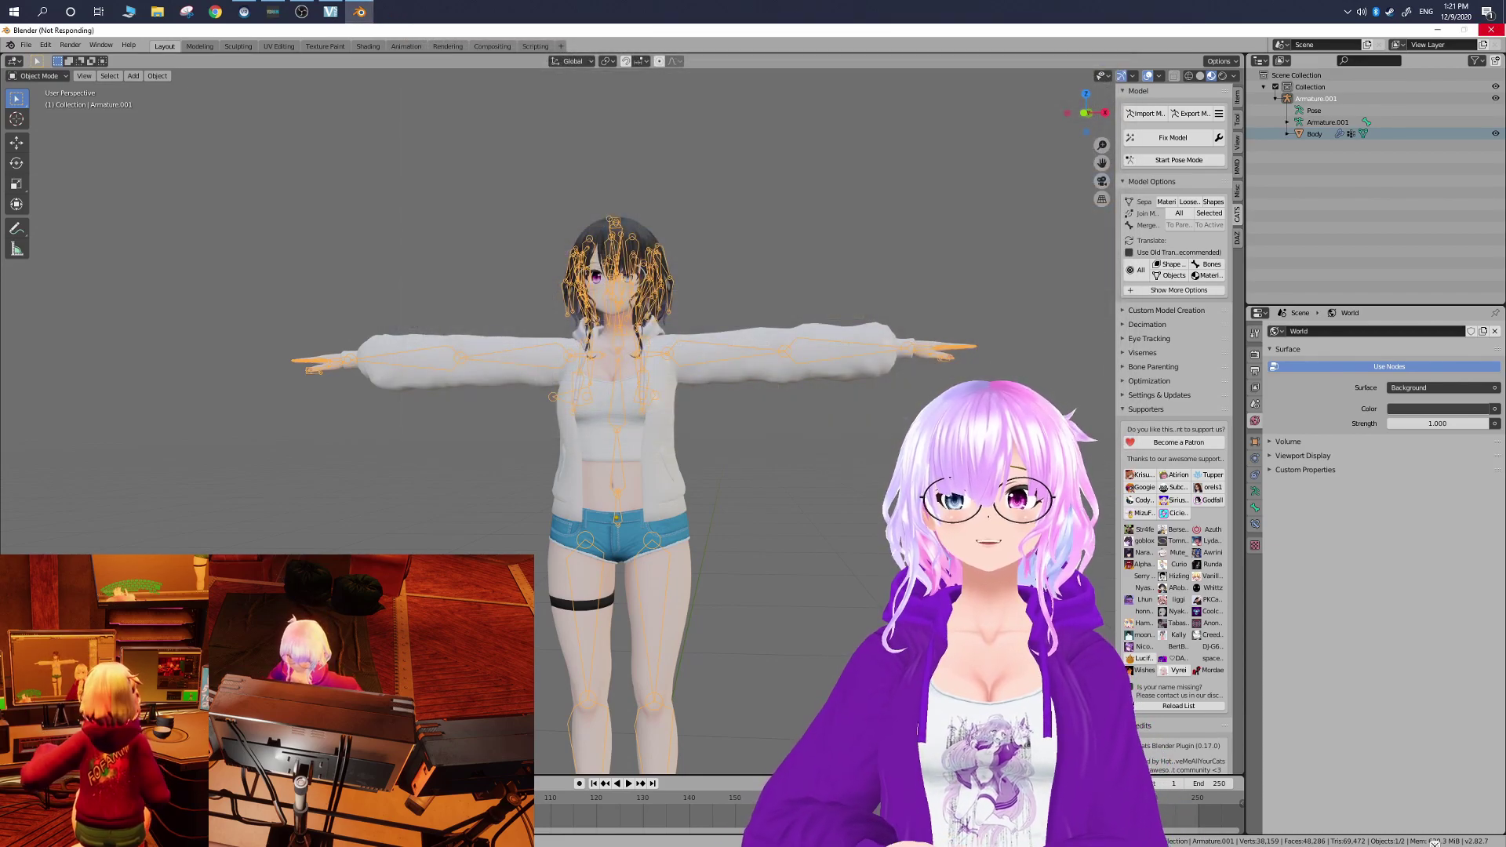